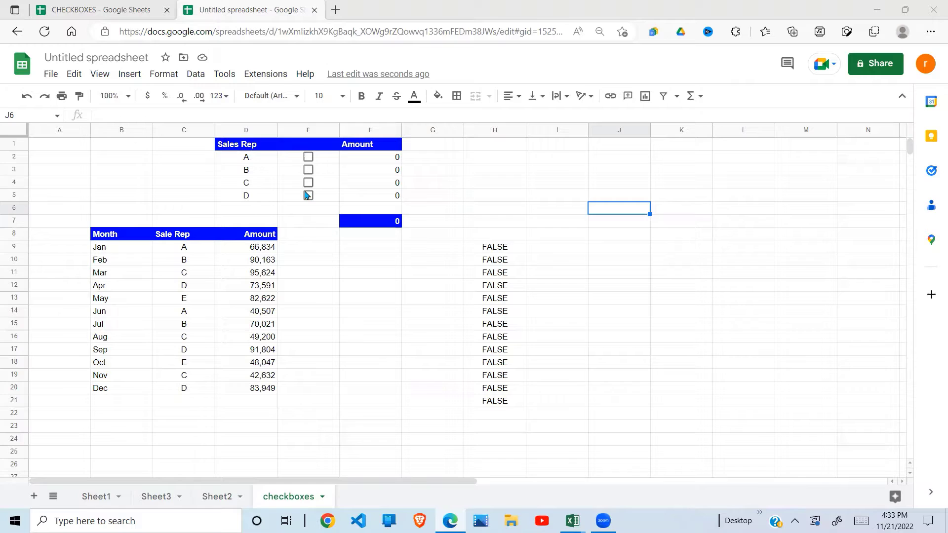
- Tick the checkboxes for reps A, B, C and D so the total reaches 704,325
left_click(308, 158)
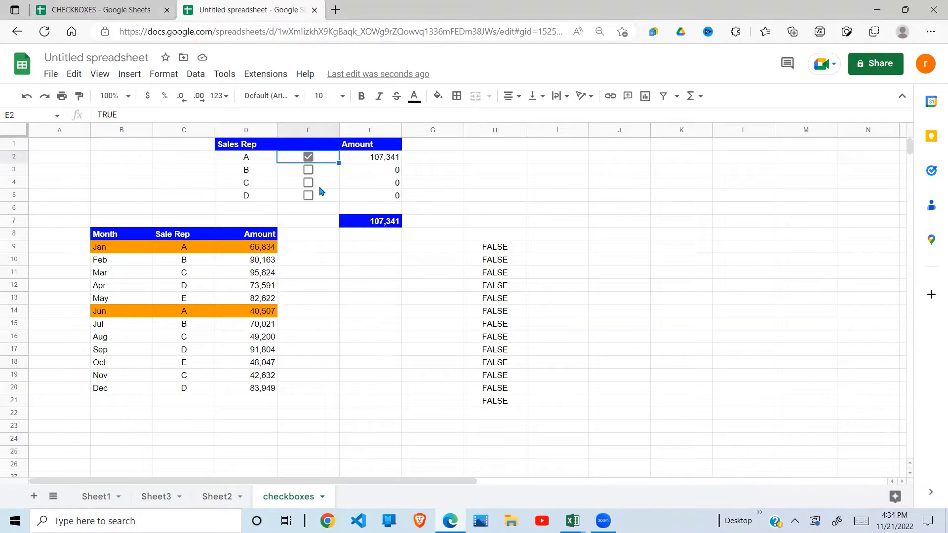
left_click(309, 170)
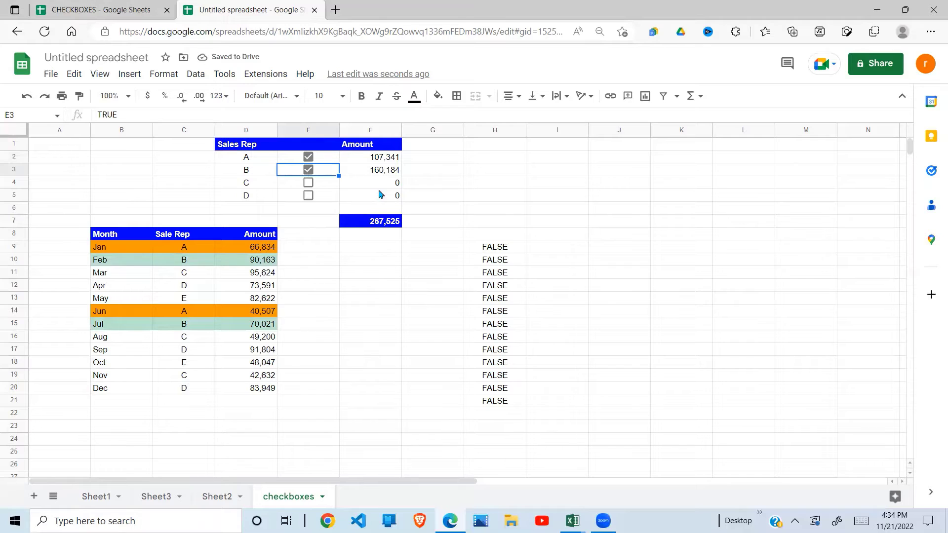
left_click(308, 184)
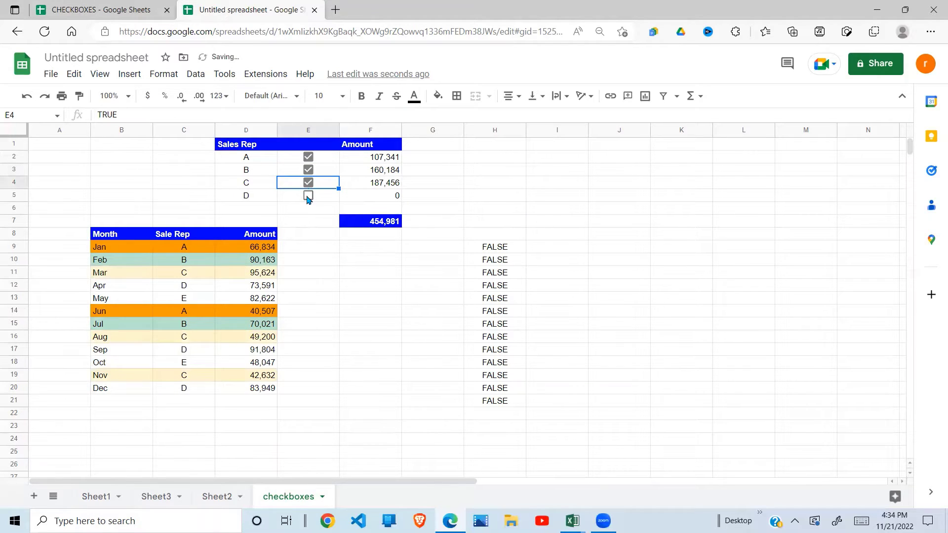
left_click(308, 196)
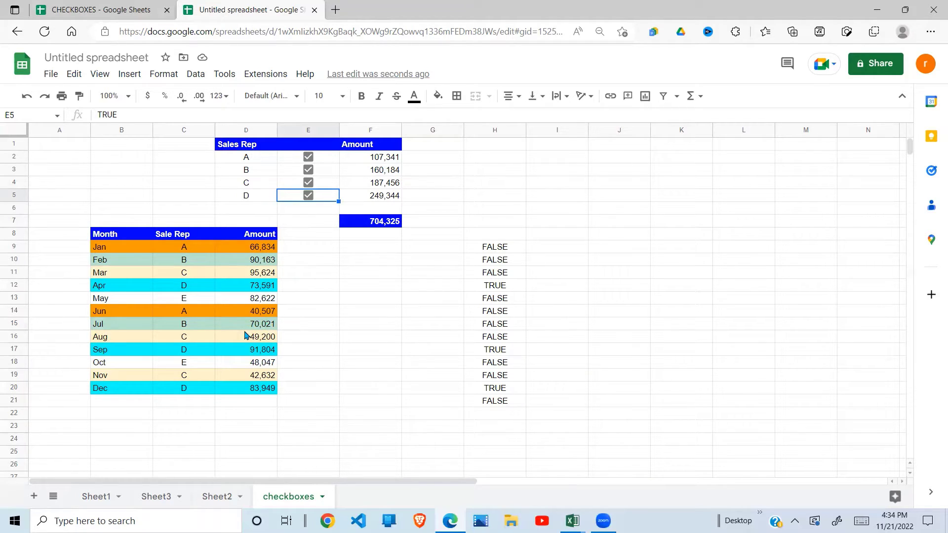
- Switch to the CHECKBOXES spreadsheet and select D2:D5 beside reps A–D
left_click(125, 14)
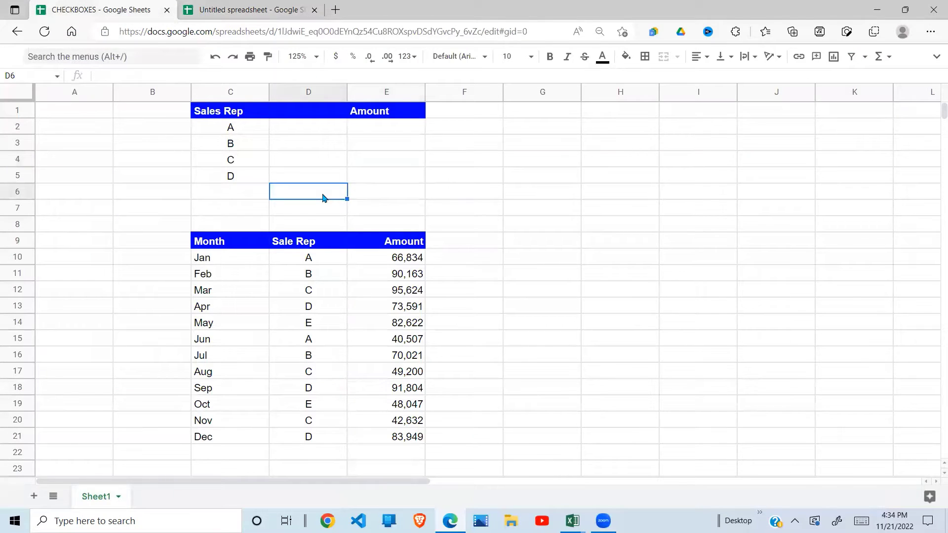
left_click(319, 143)
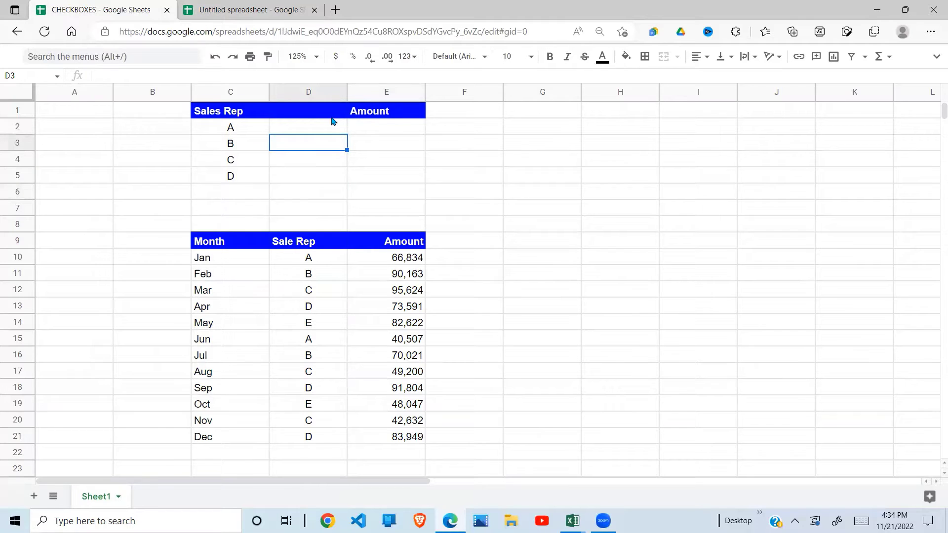
left_click_drag(328, 123, 328, 179)
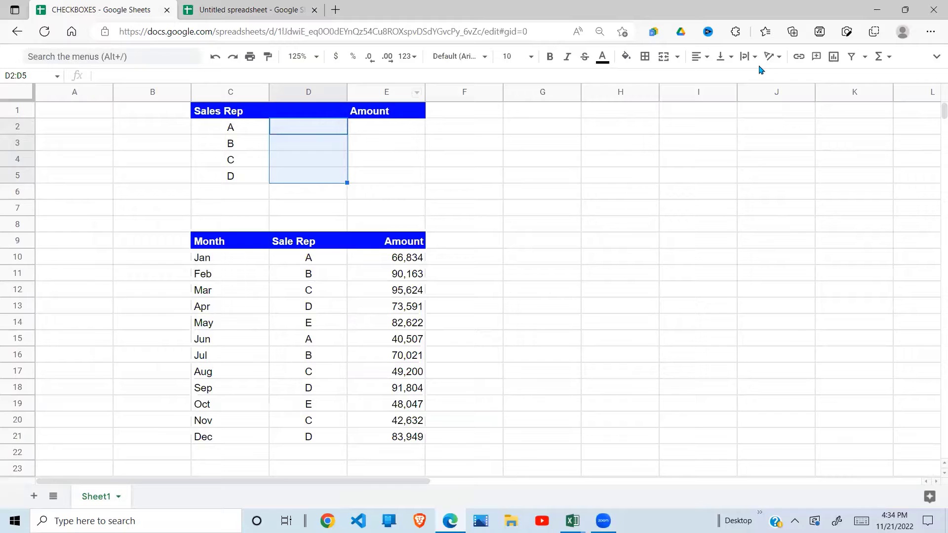
- Apply a Checkbox data validation rule to D2:D5
left_click(937, 56)
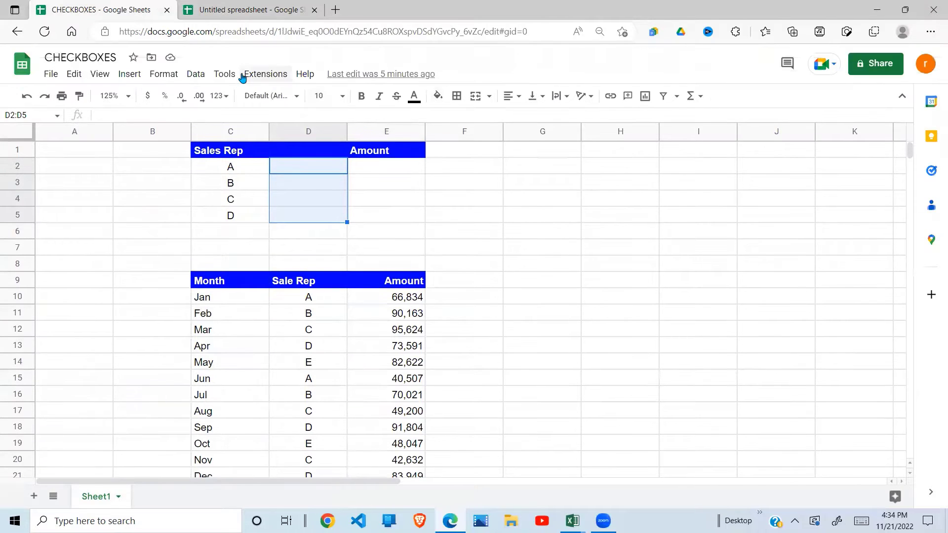
left_click(194, 74)
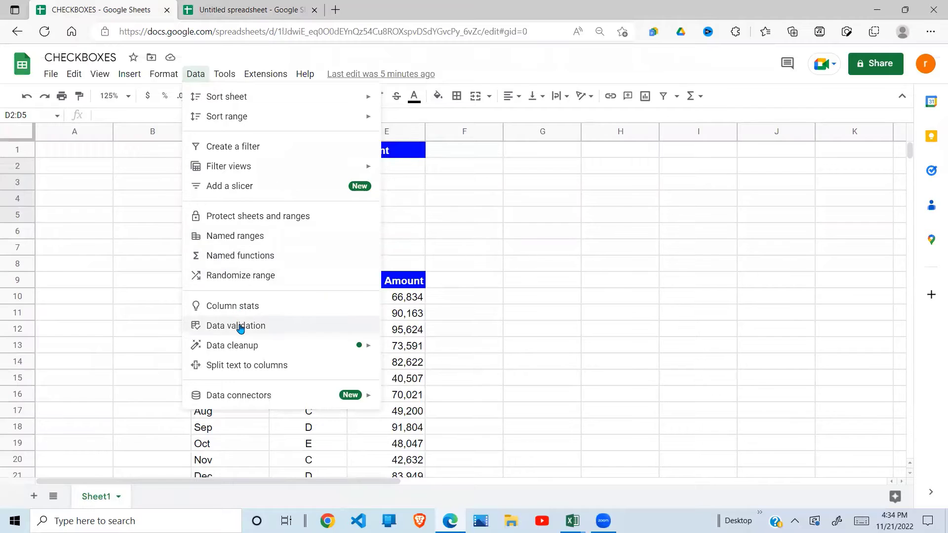
left_click(237, 325)
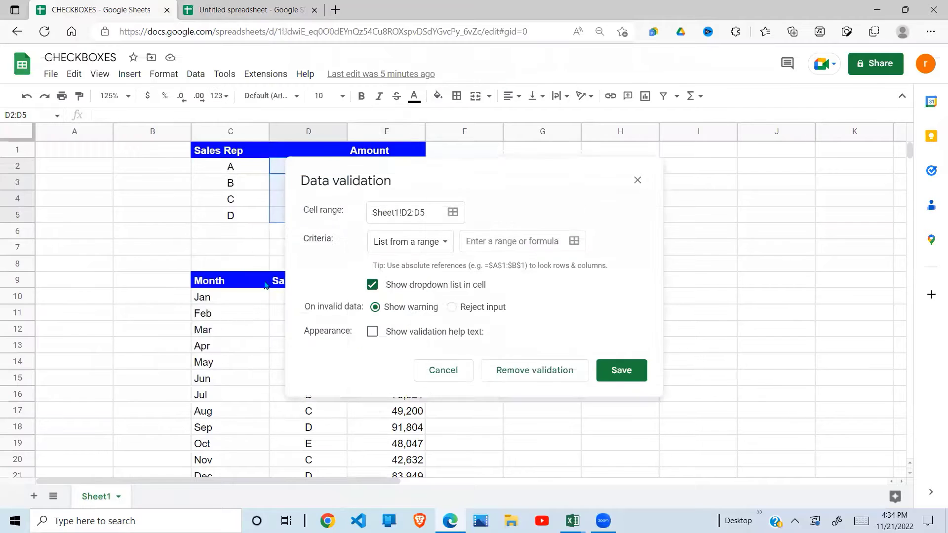
left_click(446, 245)
left_click(426, 367)
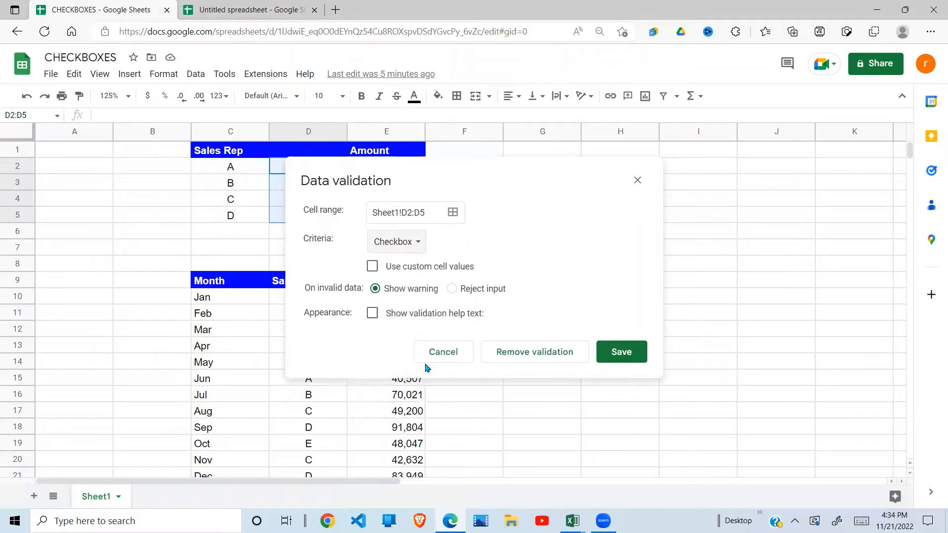
left_click(623, 365)
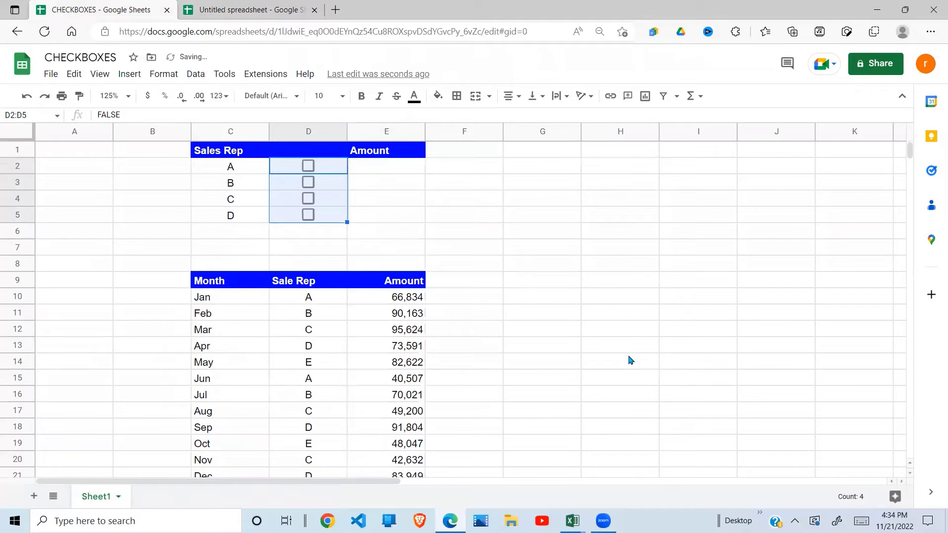
left_click(465, 250)
left_click(308, 166)
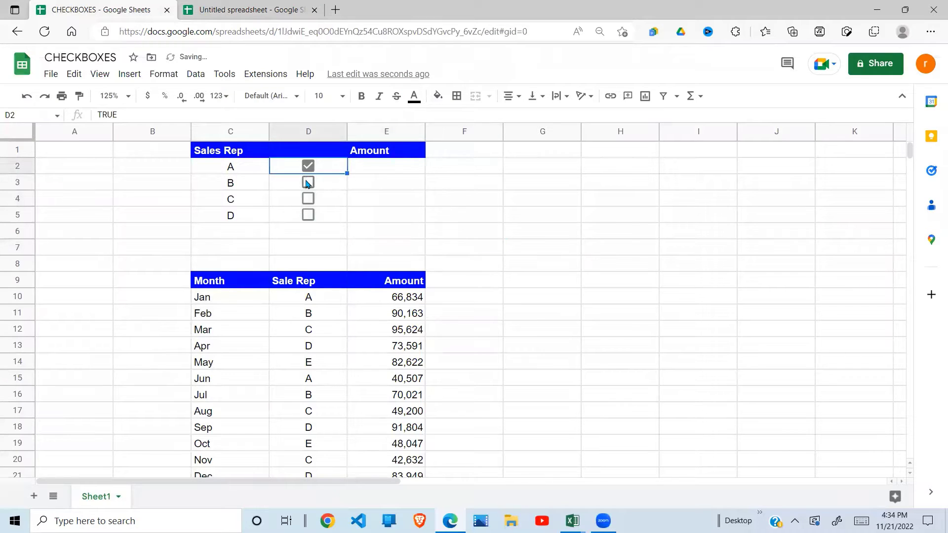
left_click(308, 182)
left_click(307, 198)
left_click(308, 215)
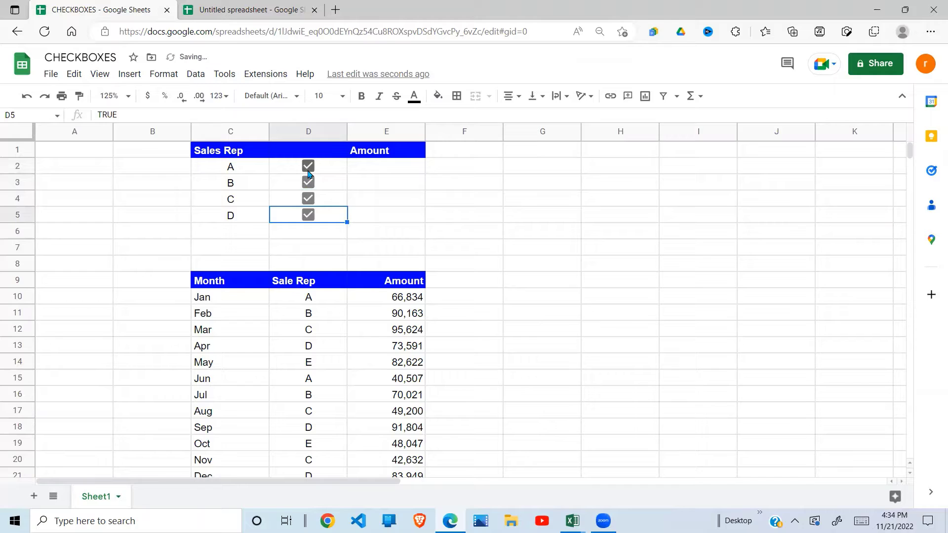
left_click(307, 166)
left_click(307, 182)
left_click(308, 199)
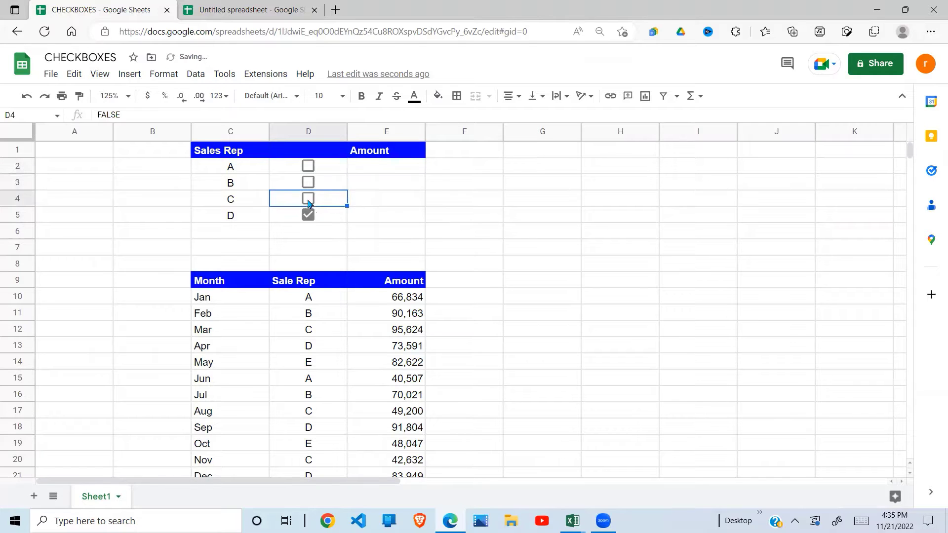
left_click(311, 217)
left_click(392, 172)
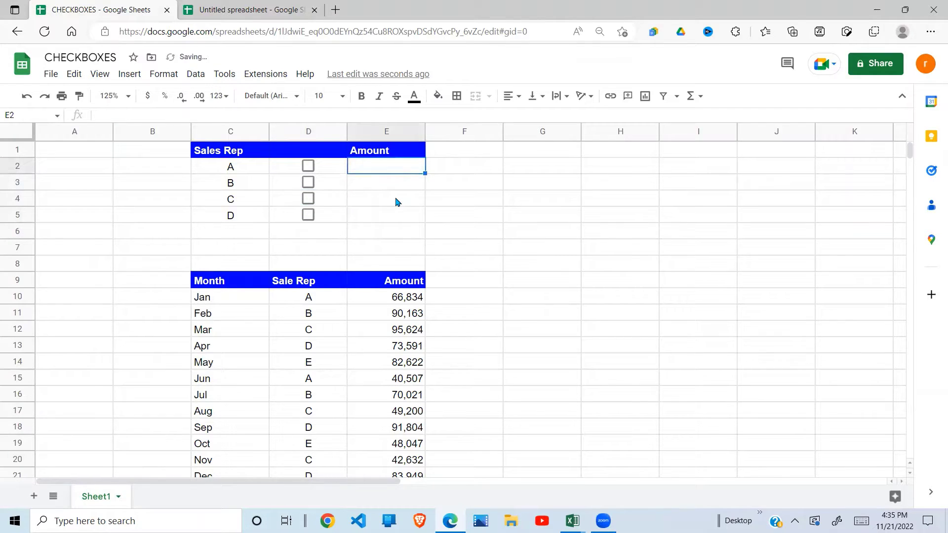
- Start a SUMIFS in E2 with absolute ranges $E$10:$E$21 and $D$10:$D$21
type("=SUM")
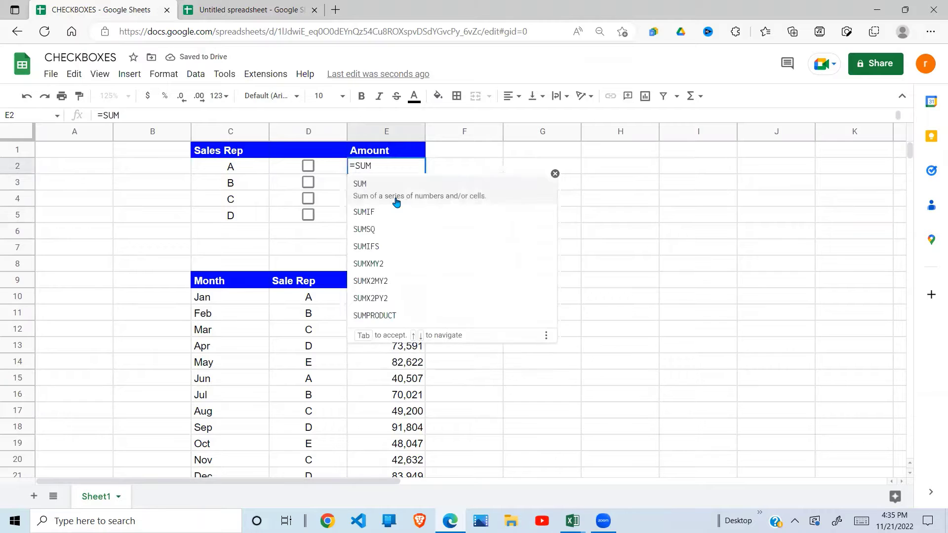
type("IFS(")
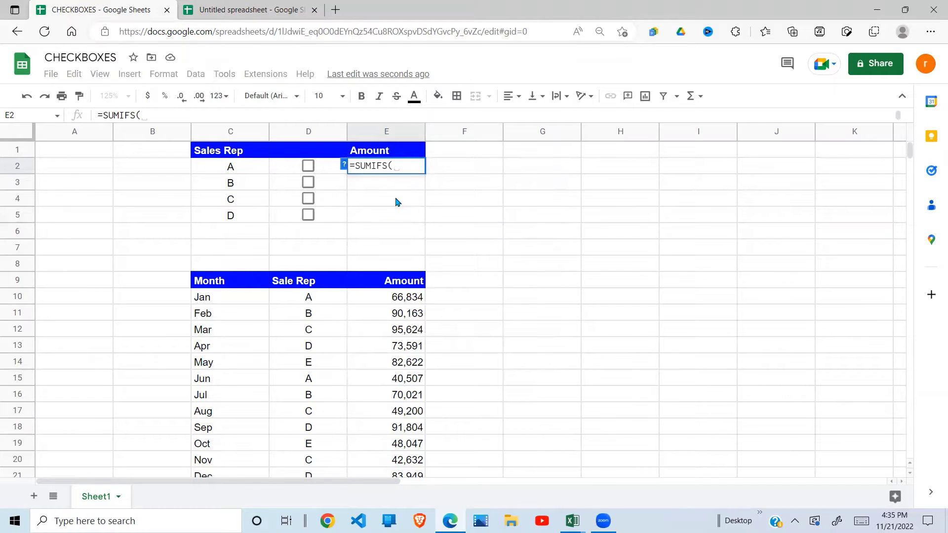
left_click(344, 165)
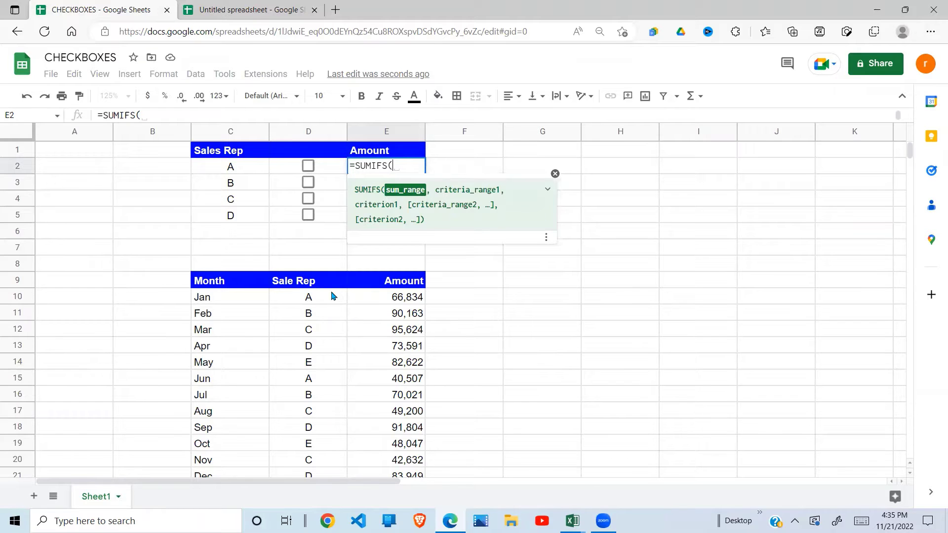
left_click_drag(406, 301, 419, 385)
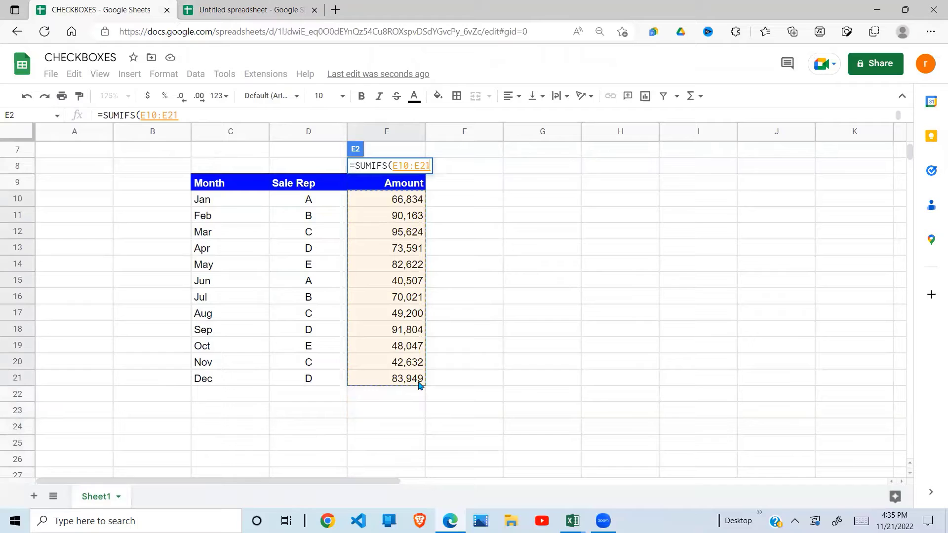
key("F4")
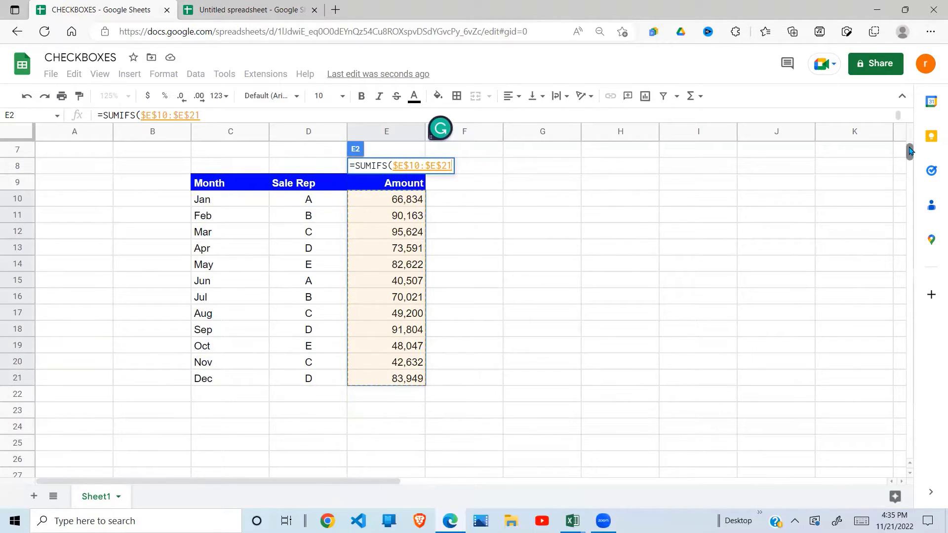
scroll(910, 153, "up", 2)
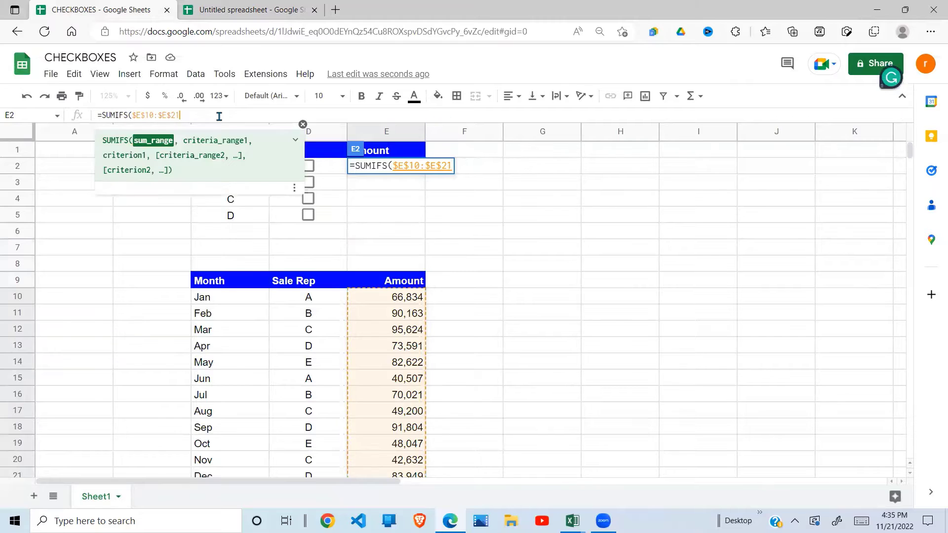
type(",")
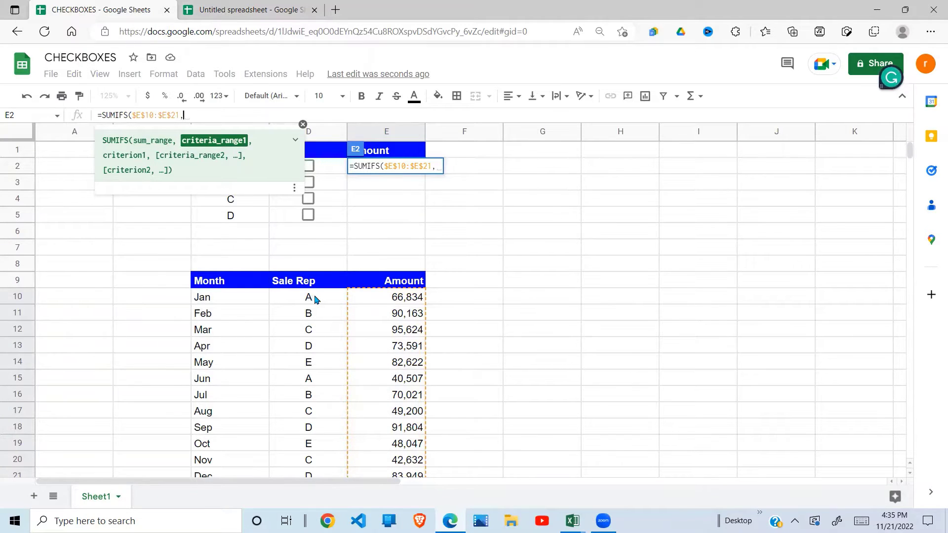
left_click_drag(308, 300, 328, 349)
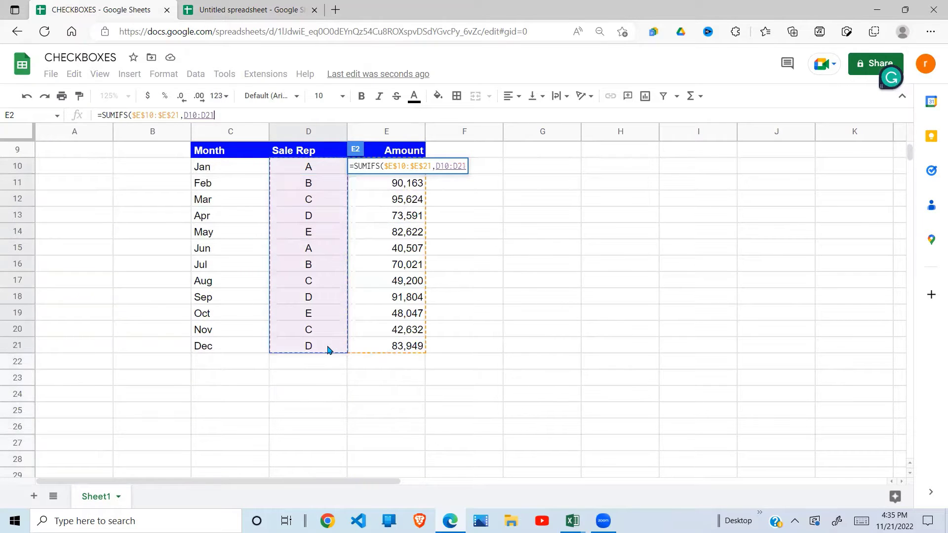
key("F4")
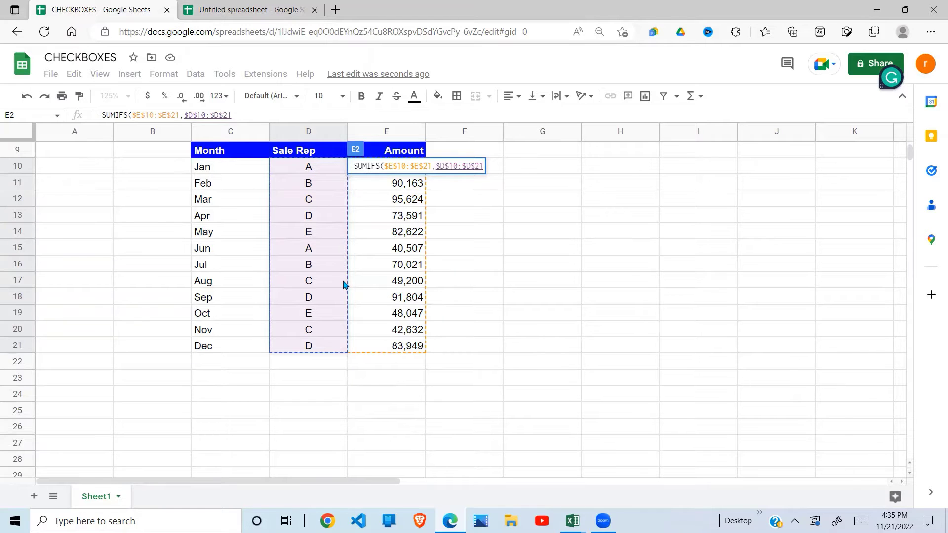
- Finish the SUMIFS with C2 as the criterion, giving rep A's total 107341
type(",")
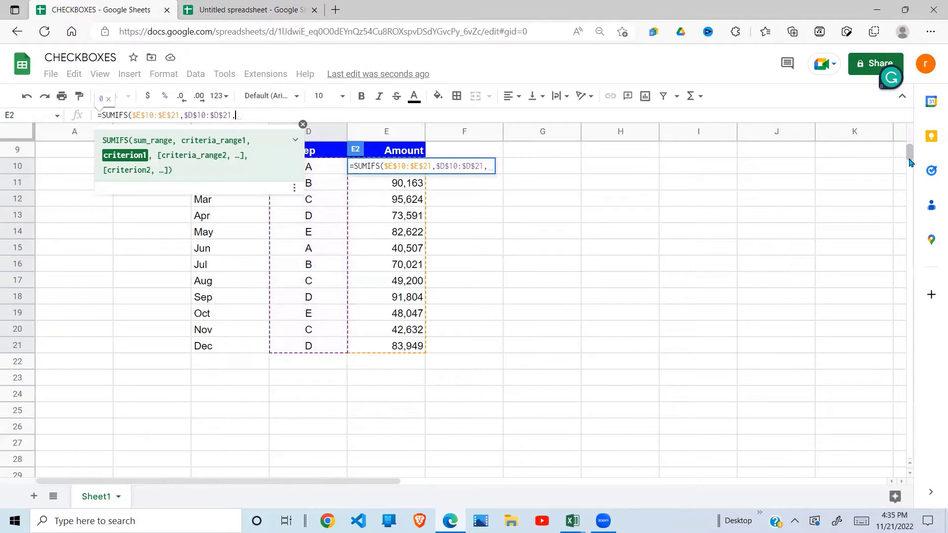
scroll(911, 163, "up", 3)
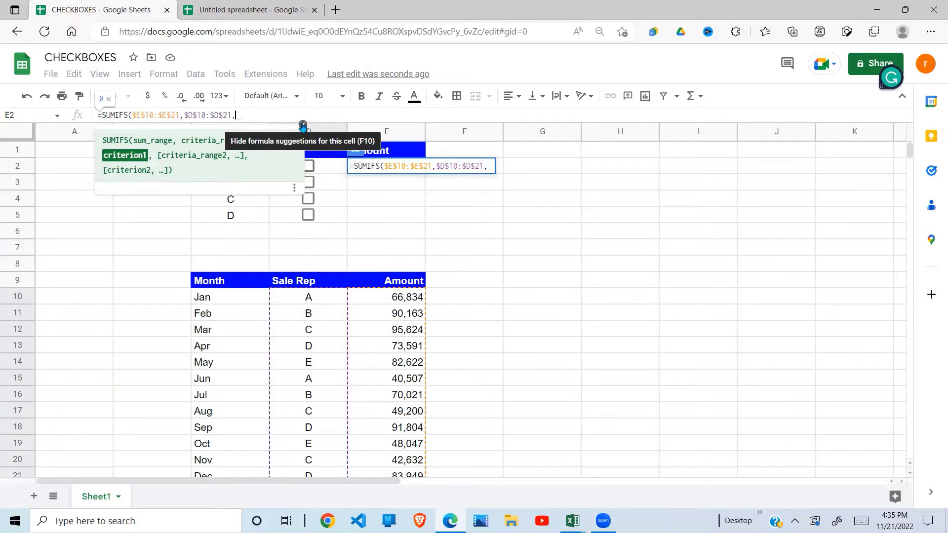
left_click(303, 127)
left_click(236, 170)
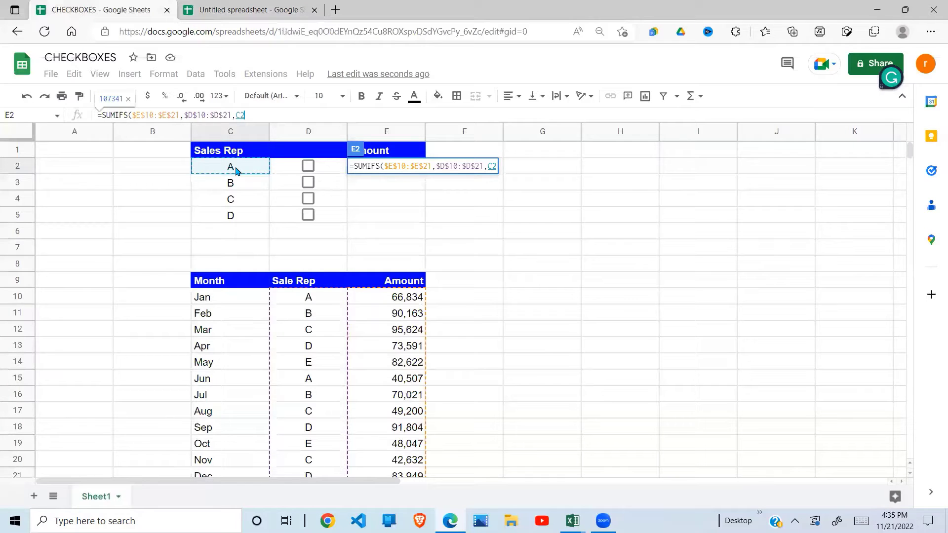
type(")")
key("Return")
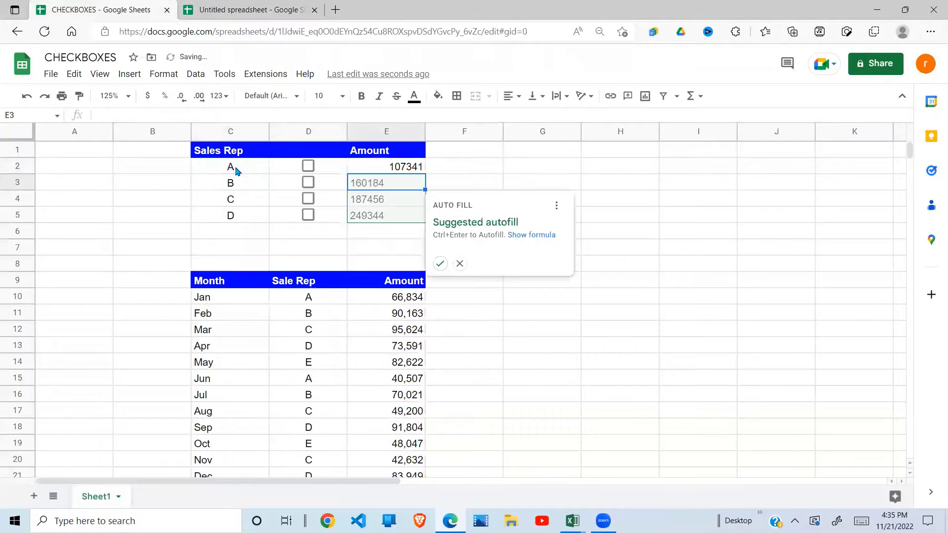
- Accept the autofill of the SUMIFS formula into E3:E5 for reps B–D
left_click(440, 263)
left_click(445, 238)
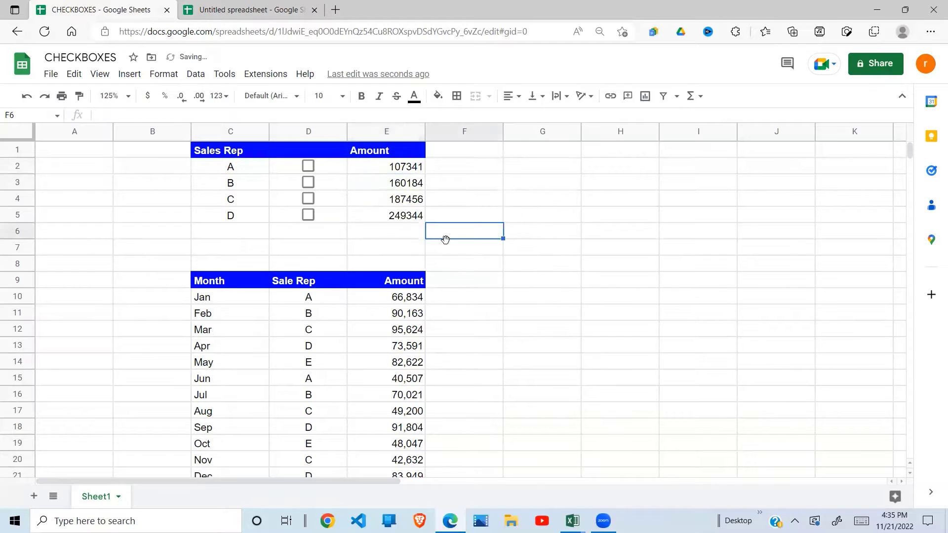
left_click(404, 182)
- Check the rep names and SUMIFS formulas, and select E2:E6 to see their sum
left_click(230, 172)
left_click(355, 172)
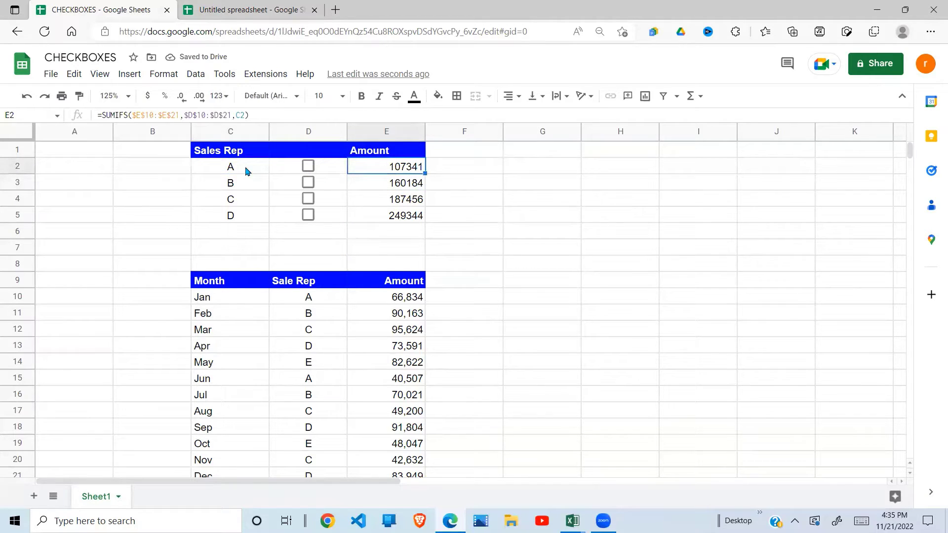
left_click(241, 198)
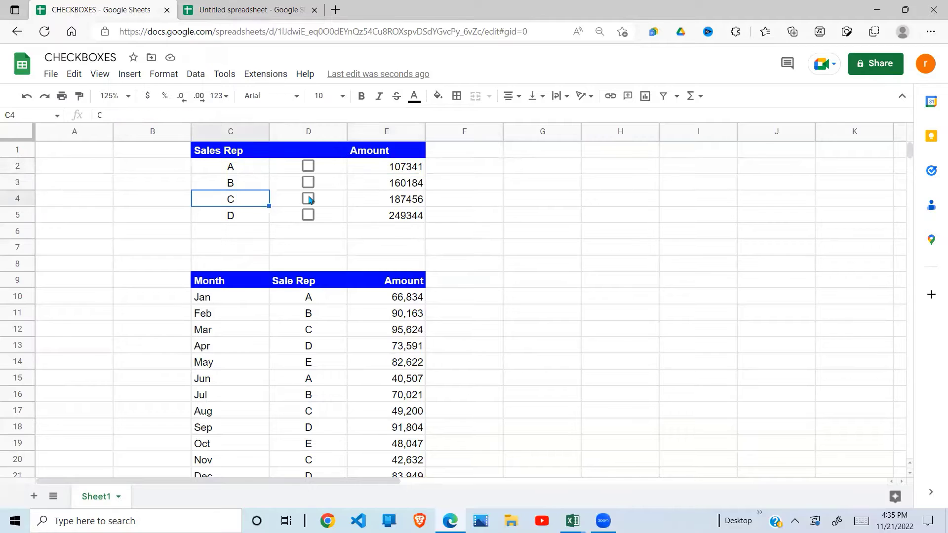
left_click(381, 219)
left_click_drag(408, 169, 402, 228)
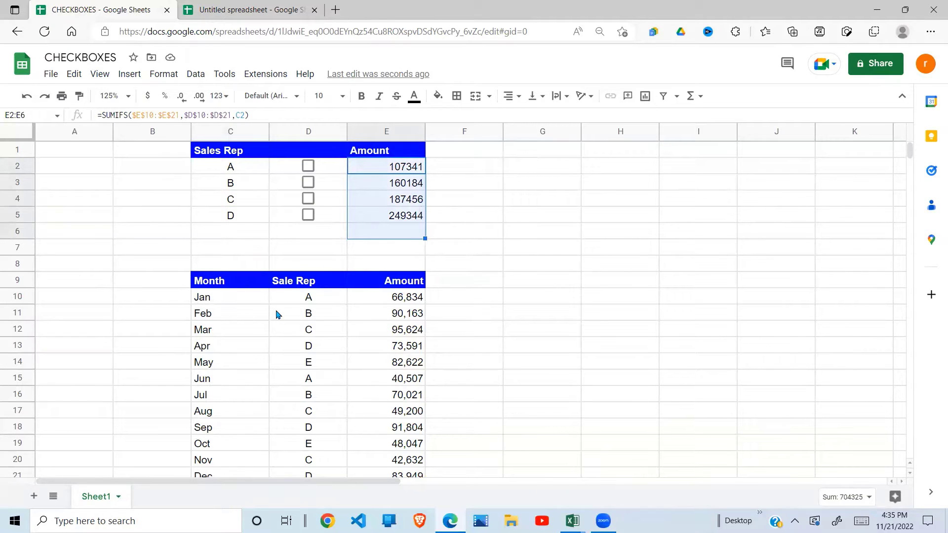
left_click(481, 248)
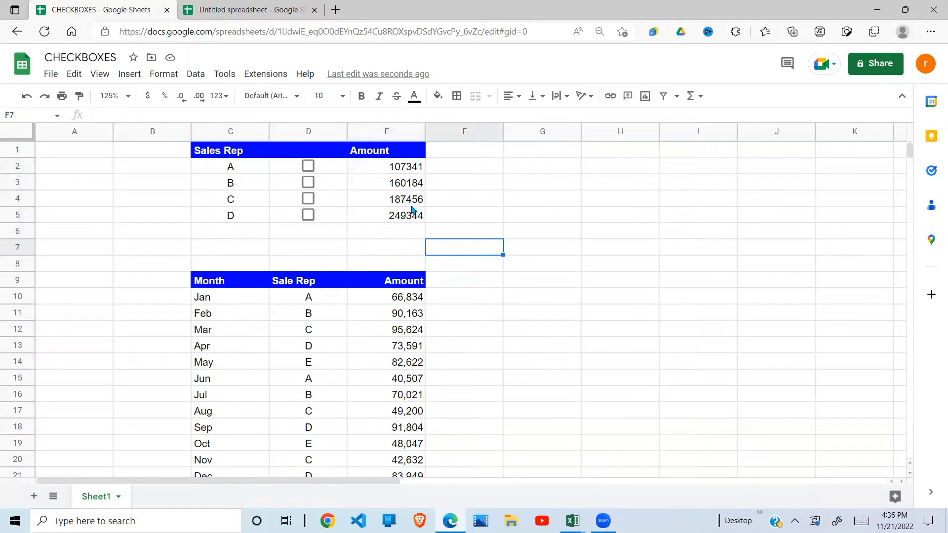
- Tick the checkboxes for reps A and B in D2 and D3
left_click(308, 167)
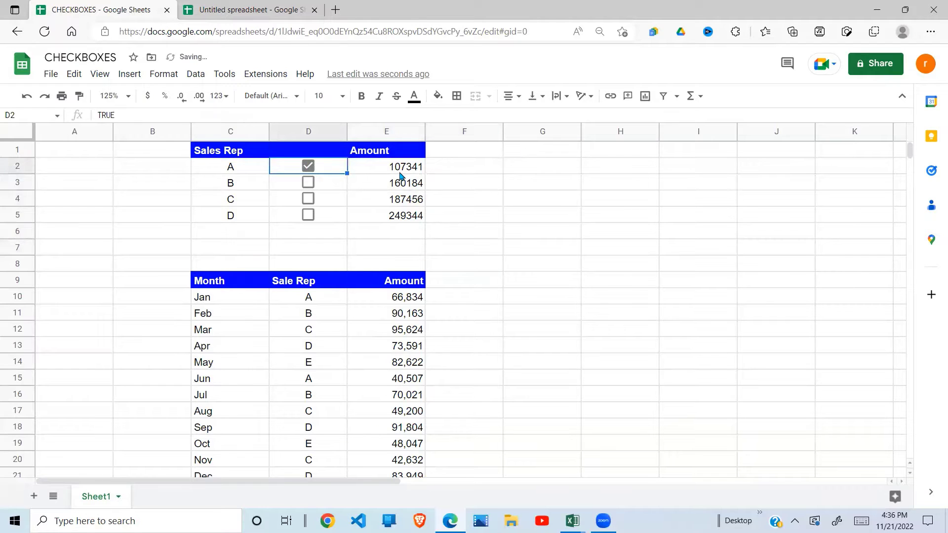
left_click(400, 172)
left_click(315, 184)
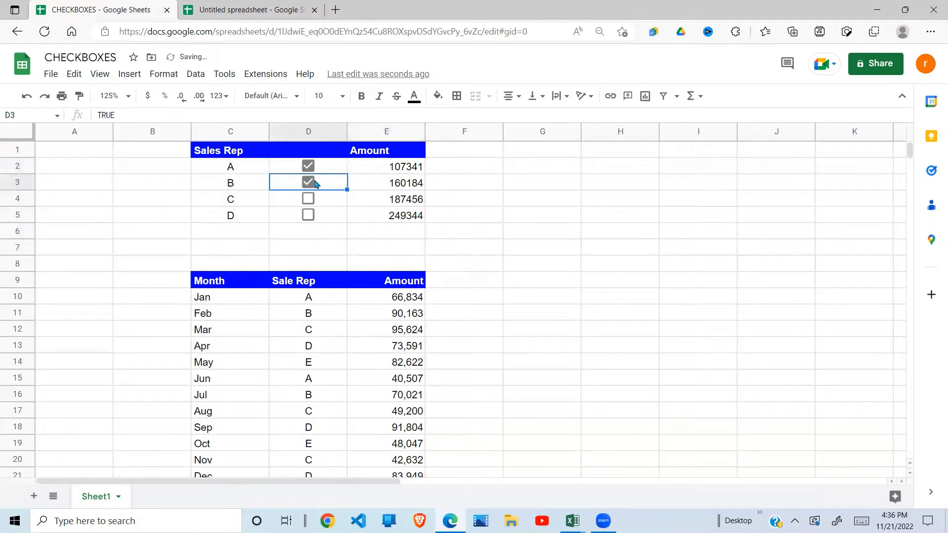
left_click(390, 185)
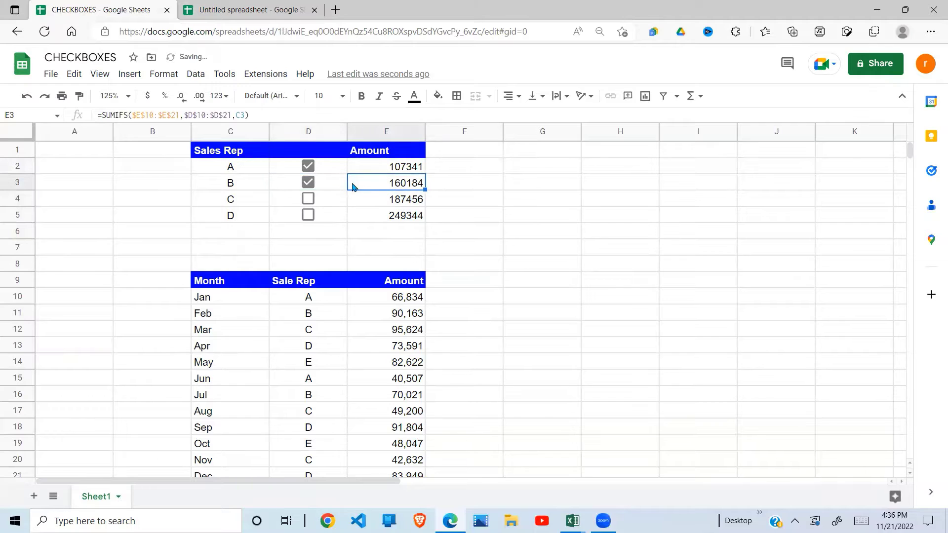
- Rewrite E2 as =IF(D2, SUMIFS(…), 0) so an unticked rep returns 0
left_click(413, 170)
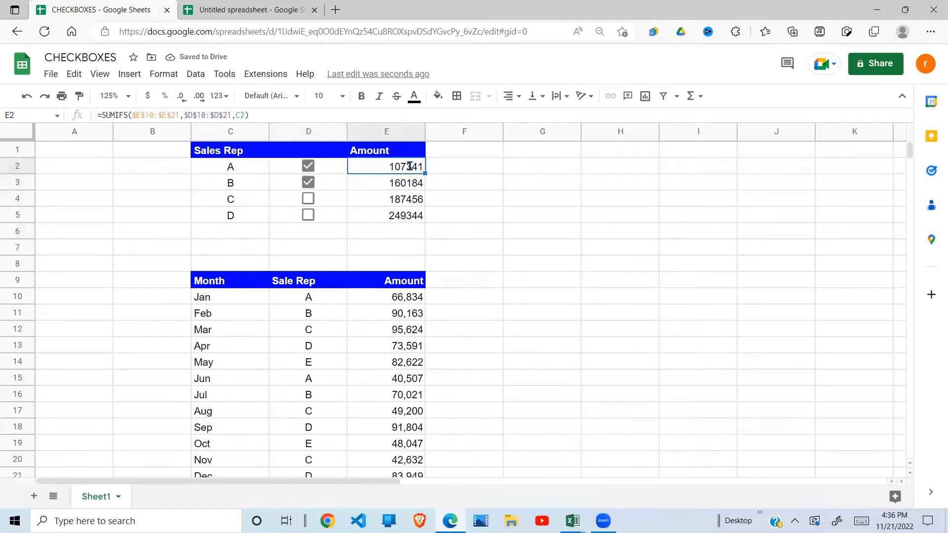
double_click(403, 168)
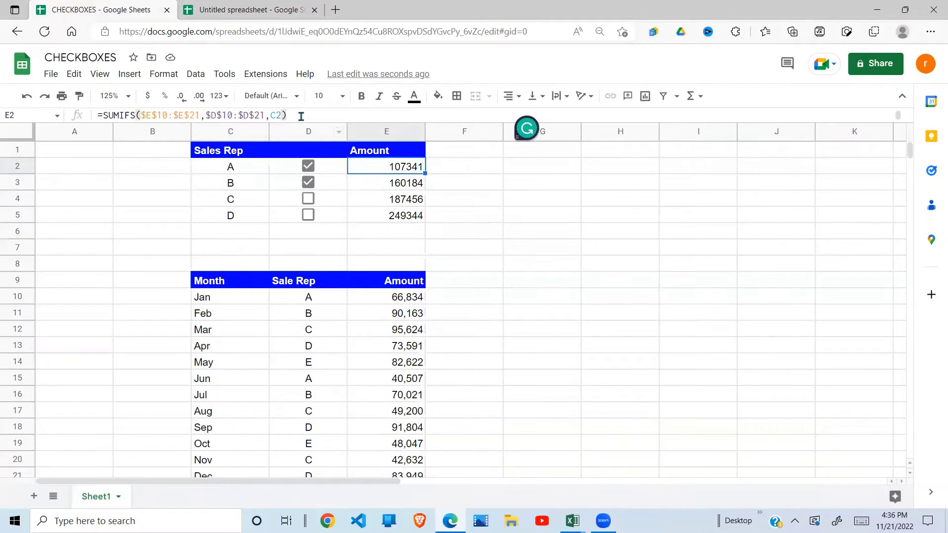
left_click(279, 116)
left_click_drag(278, 116, 102, 116)
key("ctrl+c")
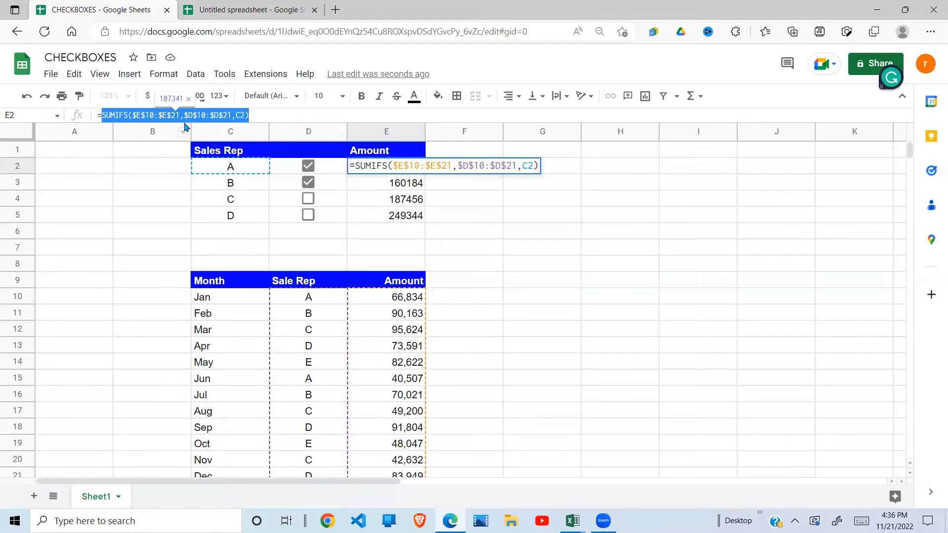
key("BackSpace")
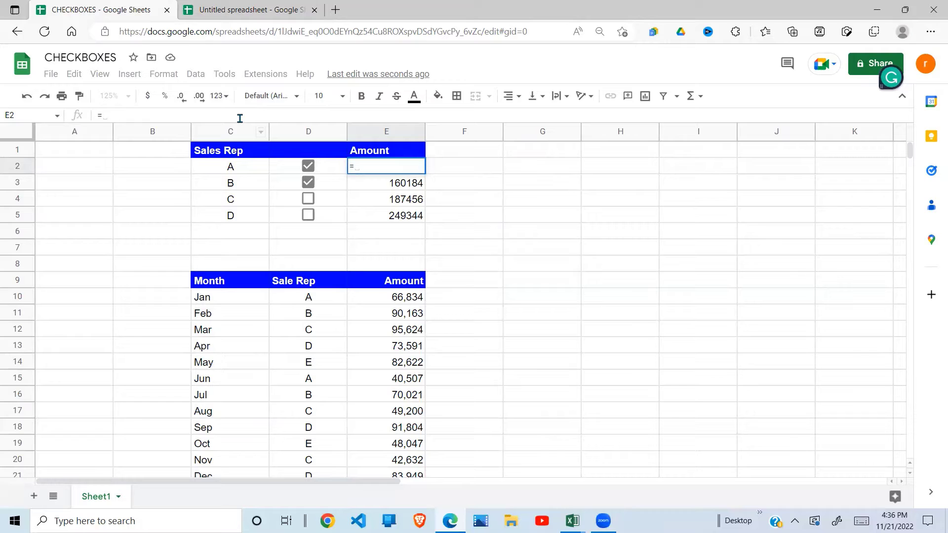
type("IF")
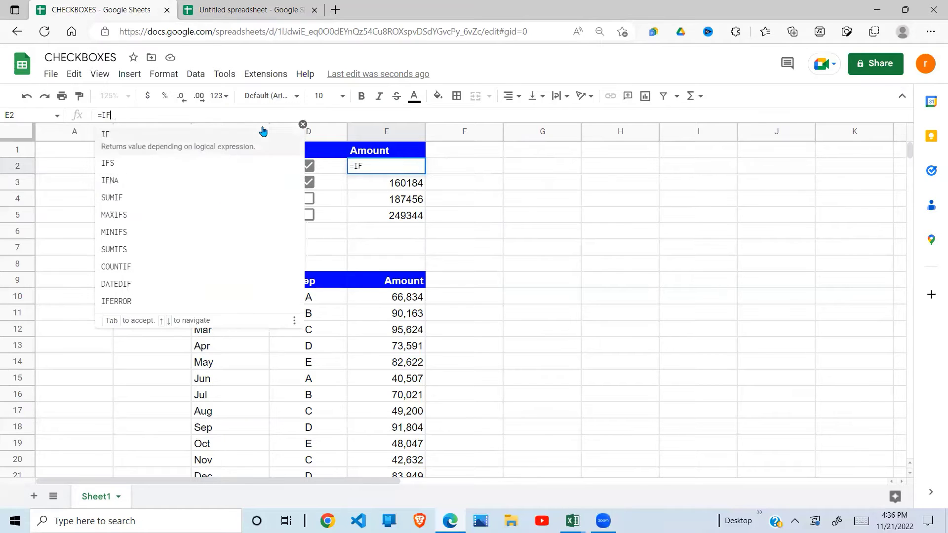
type("(")
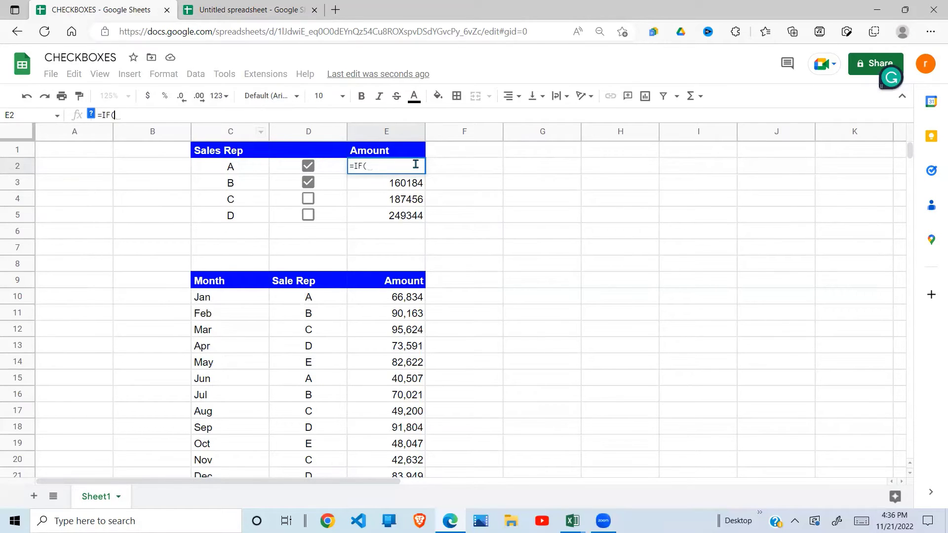
left_click(327, 170)
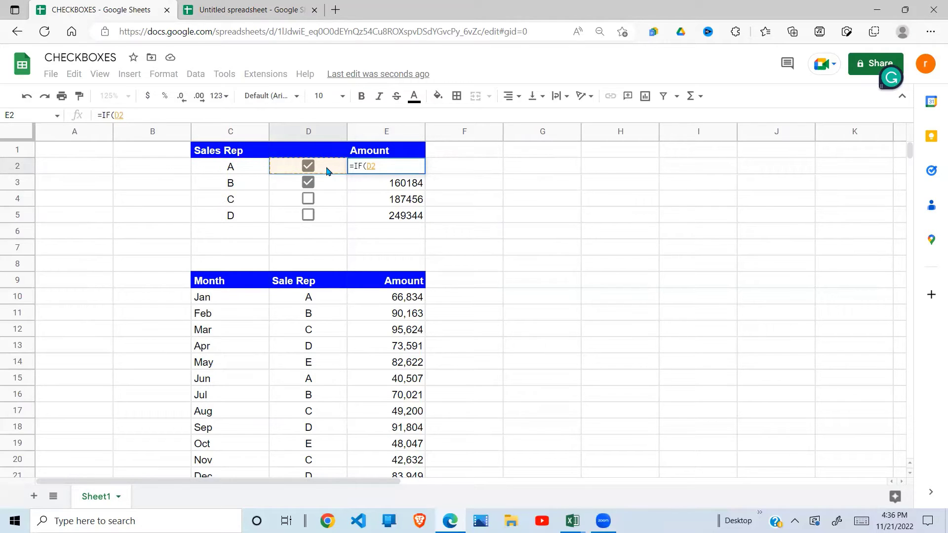
type(",")
key("ctrl+v")
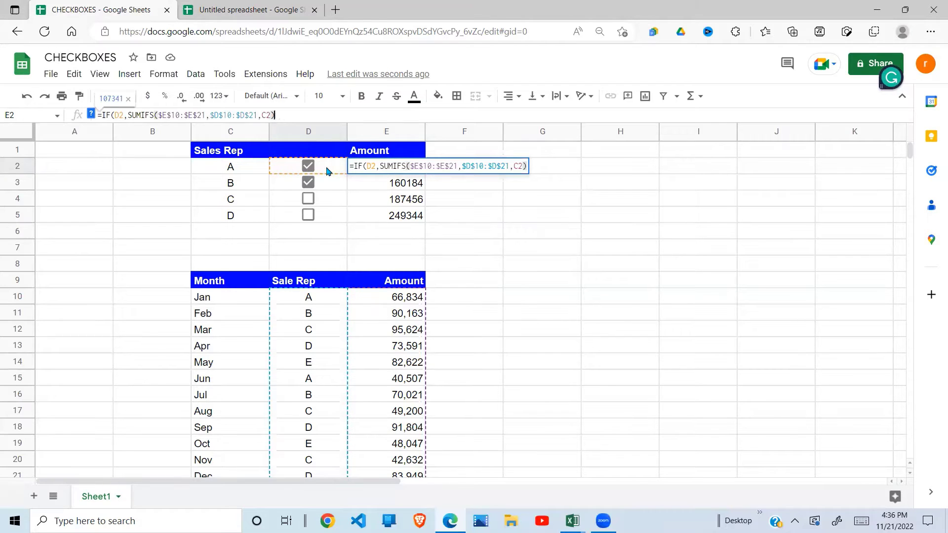
type(", ")
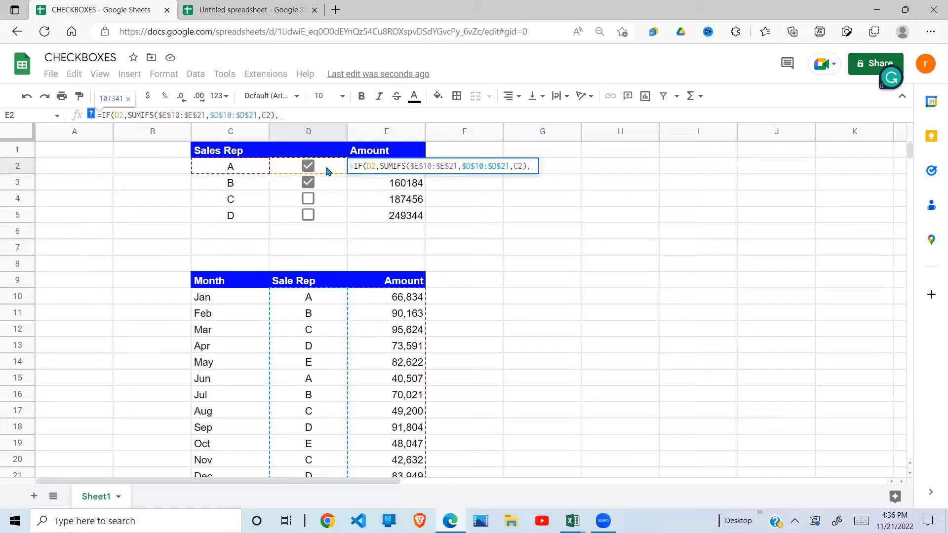
type("0")
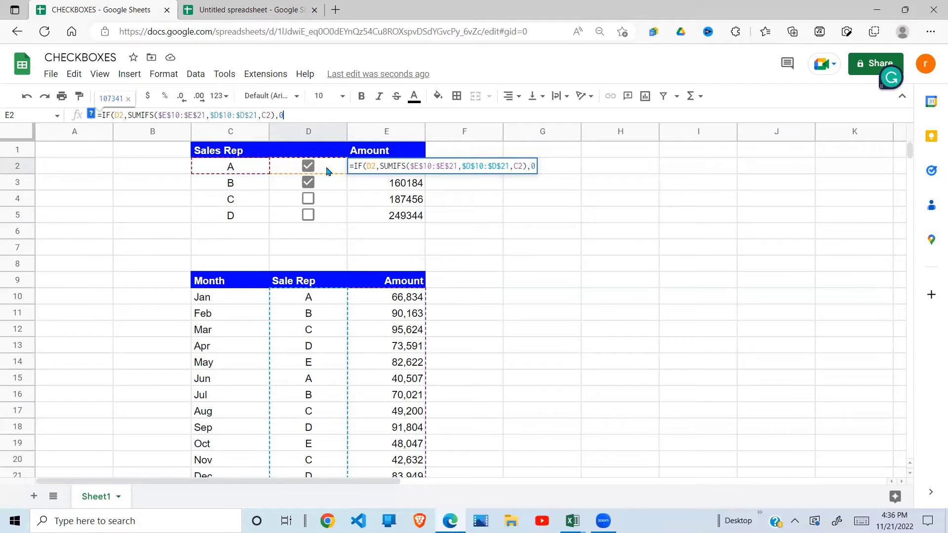
type(")")
key("Return")
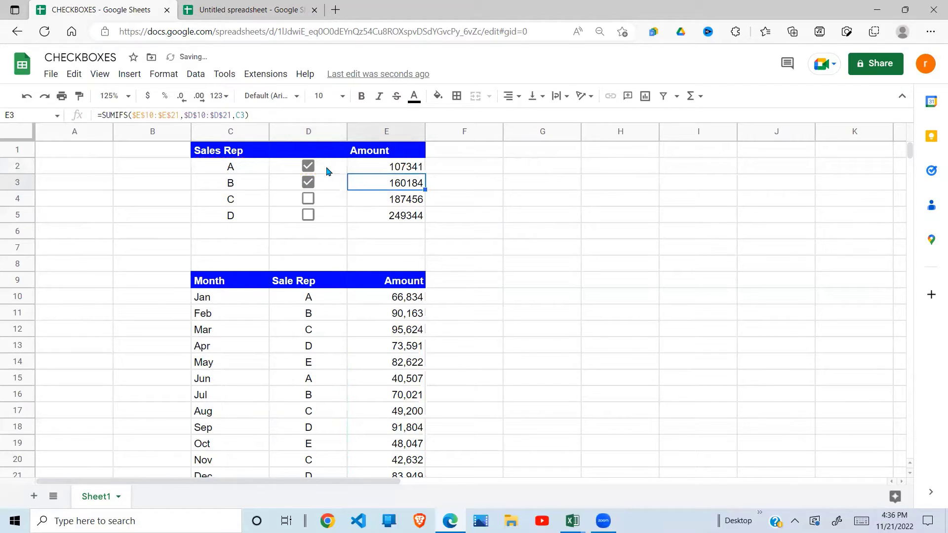
- Test E2's IF by toggling rep A, then fill the formula down to E5
left_click(313, 170)
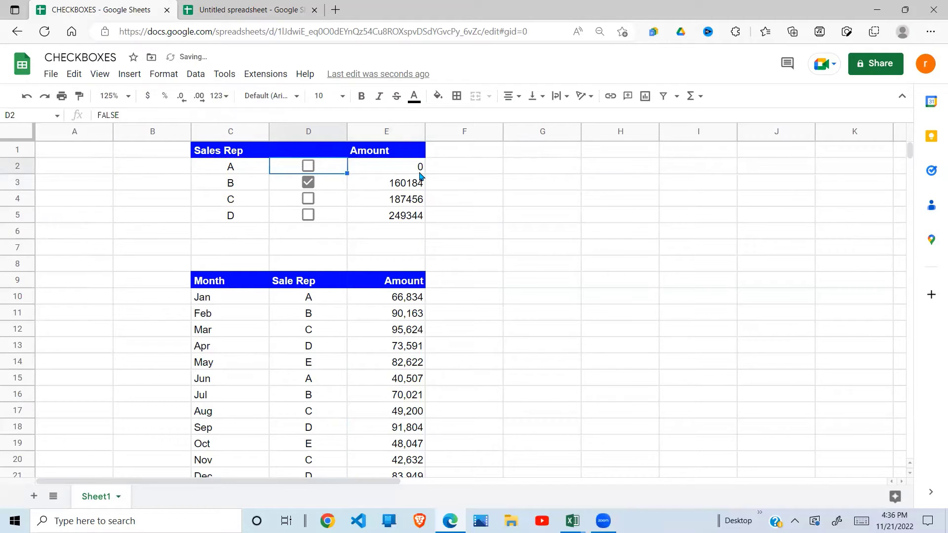
left_click(308, 168)
left_click(419, 172)
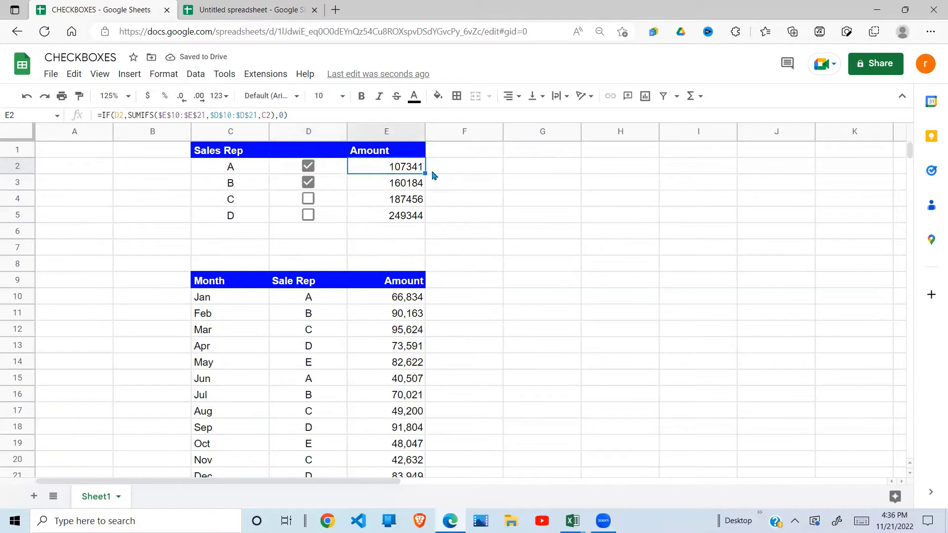
mouse_move(425, 174)
left_mouse_down()
mouse_move(425, 224)
mouse_move(415, 171)
left_mouse_up()
left_click(419, 230)
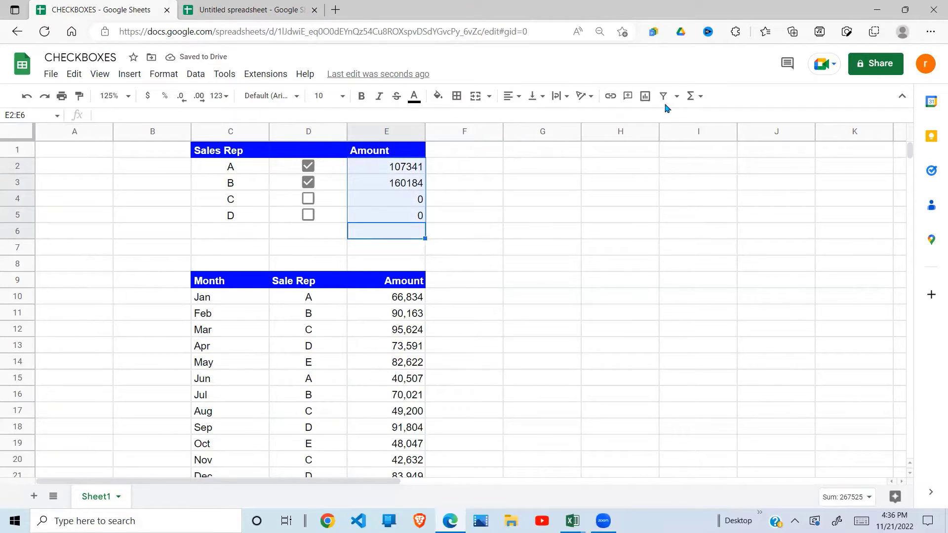
- Add a SUM grand total in E7, reading 267525, and select E2:E8
left_click(690, 96)
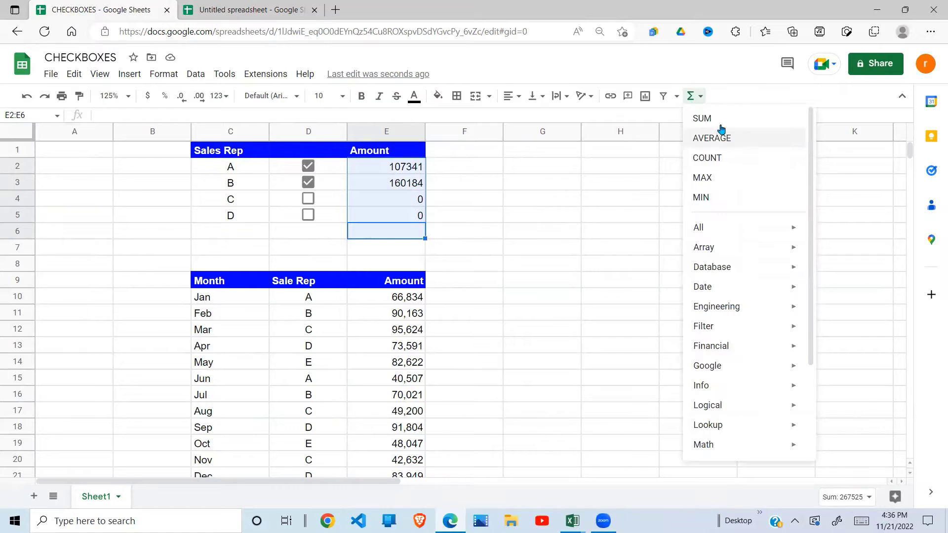
left_click(705, 120)
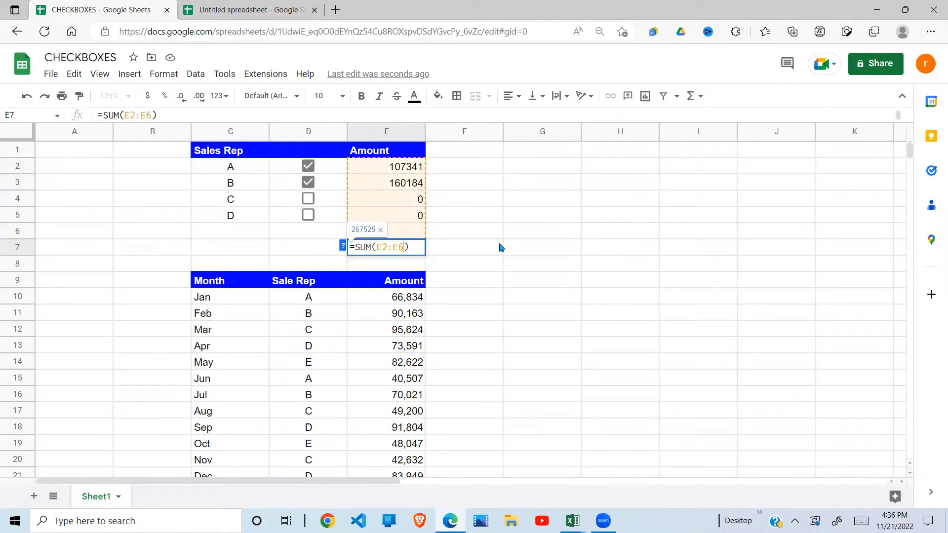
key("Return")
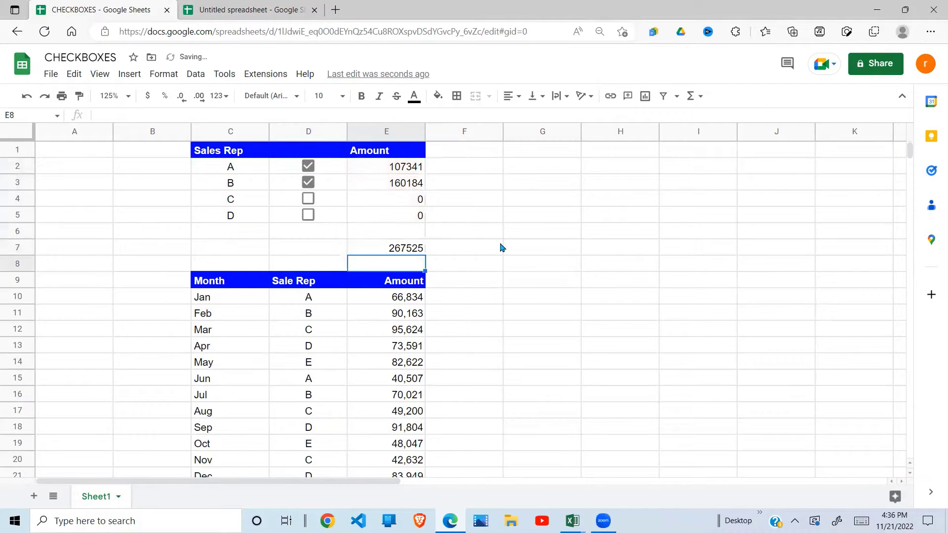
left_click(404, 171)
left_click_drag(406, 242, 408, 264)
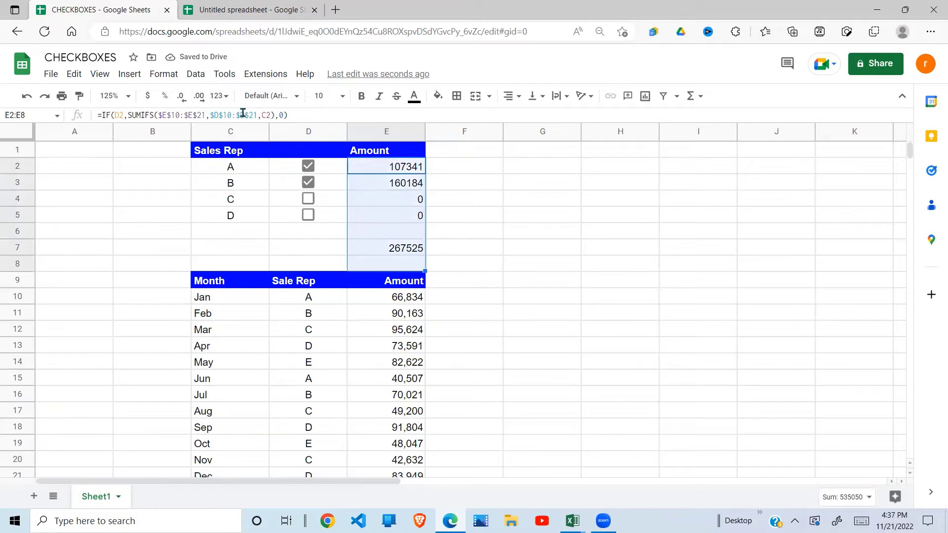
- Format the amounts in E2:E8 as numbers with thousands separators and no decimals
left_click(215, 95)
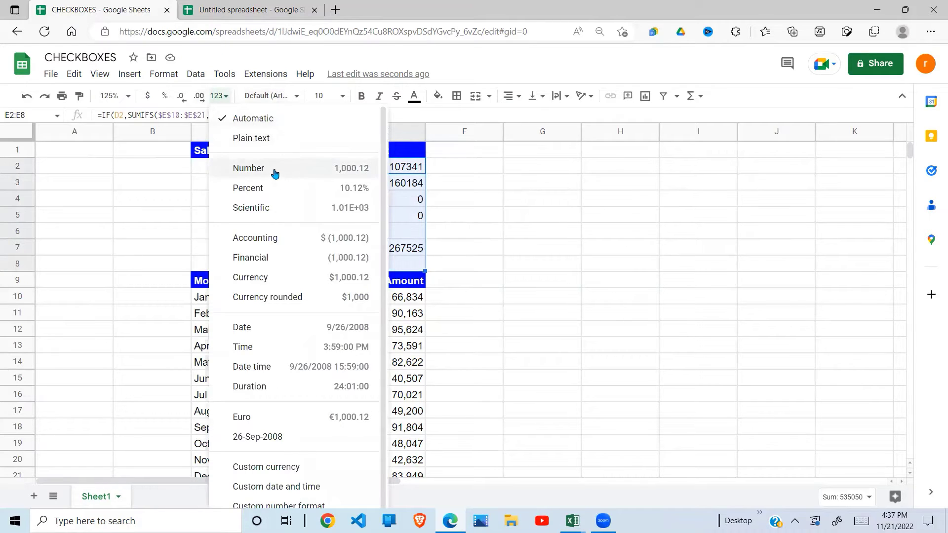
left_click(275, 169)
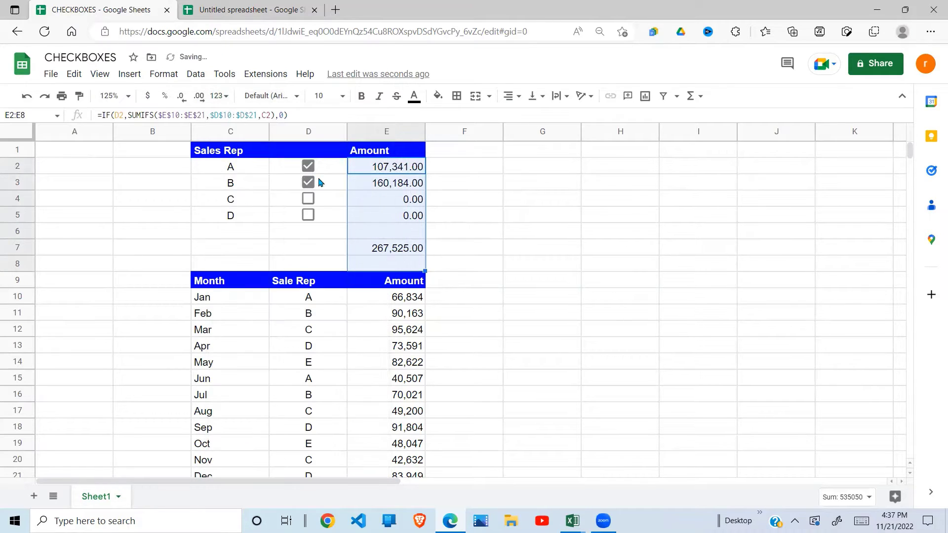
left_click(181, 96)
left_click(181, 97)
left_click(471, 206)
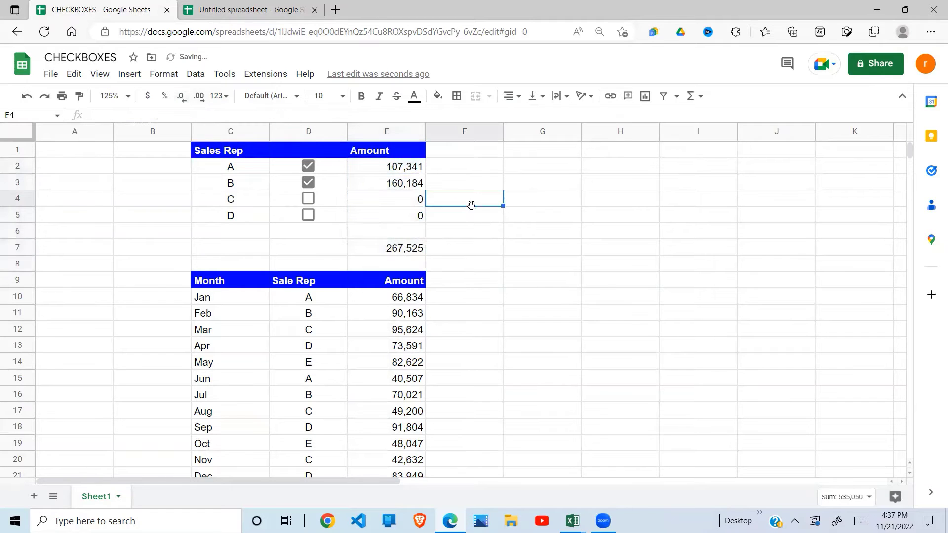
- Toggle the rep checkboxes on and off to test the totals, ending with all four ticked
left_click(309, 199)
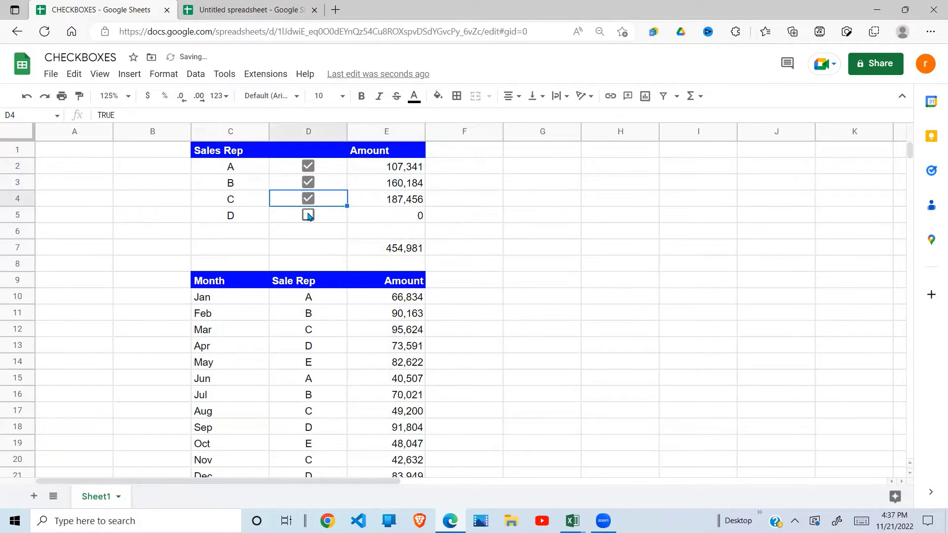
left_click(308, 214)
left_click(308, 183)
left_click(308, 168)
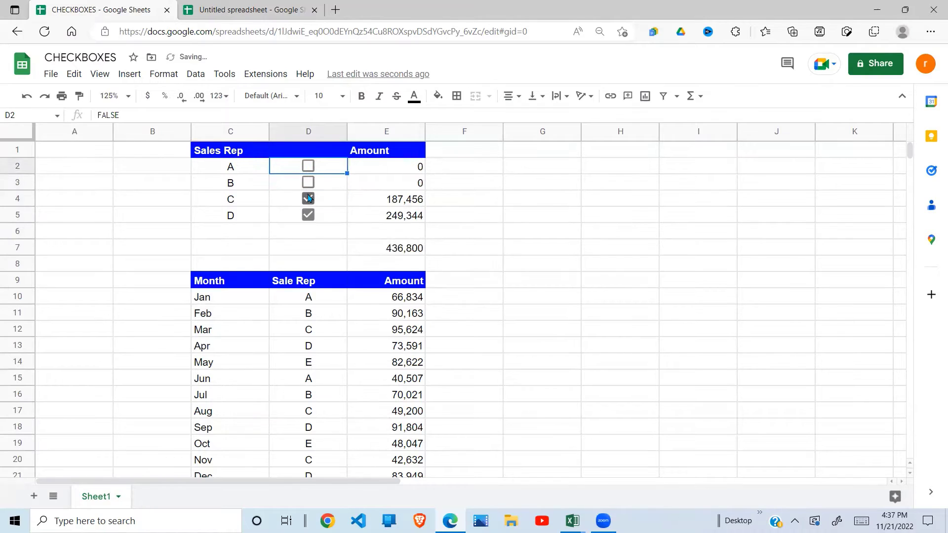
left_click(308, 198)
left_click(309, 215)
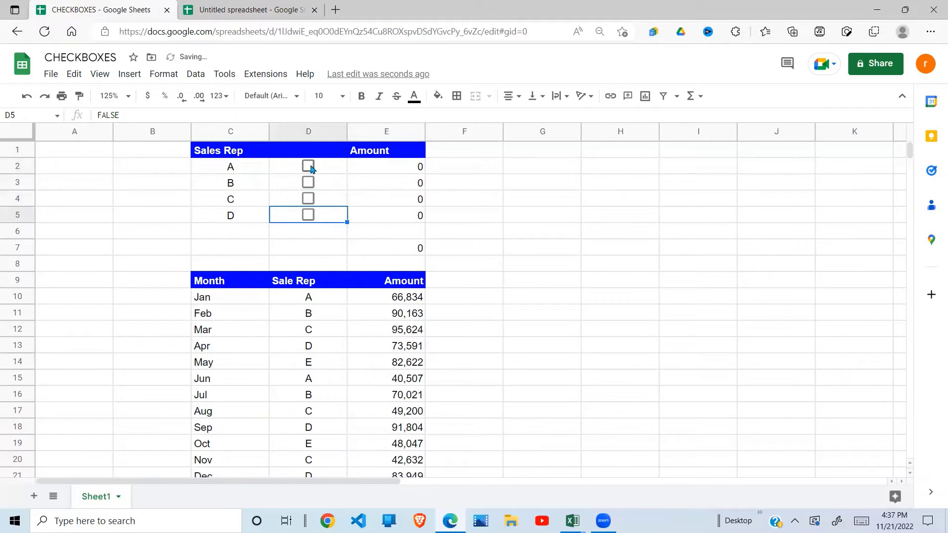
left_click(308, 166)
left_click(308, 182)
left_click(308, 200)
left_click(308, 216)
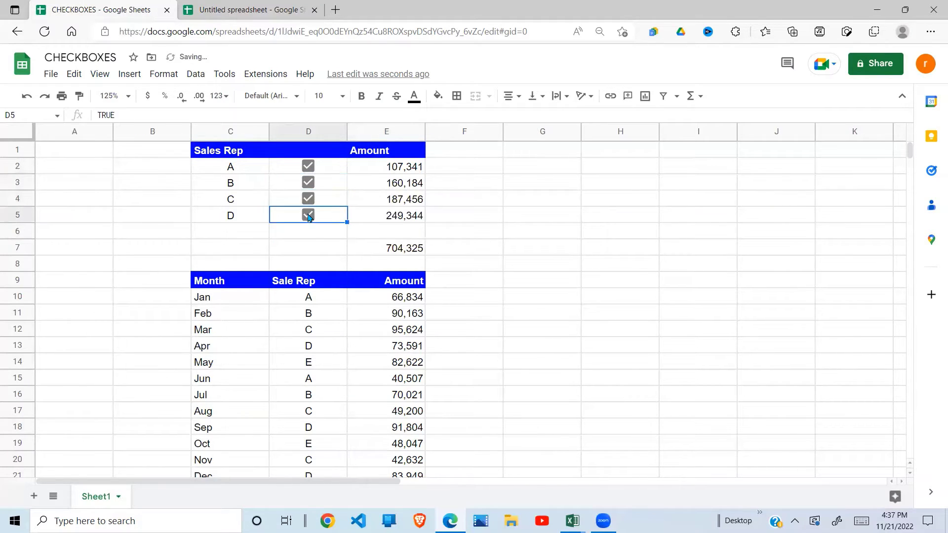
left_click(437, 227)
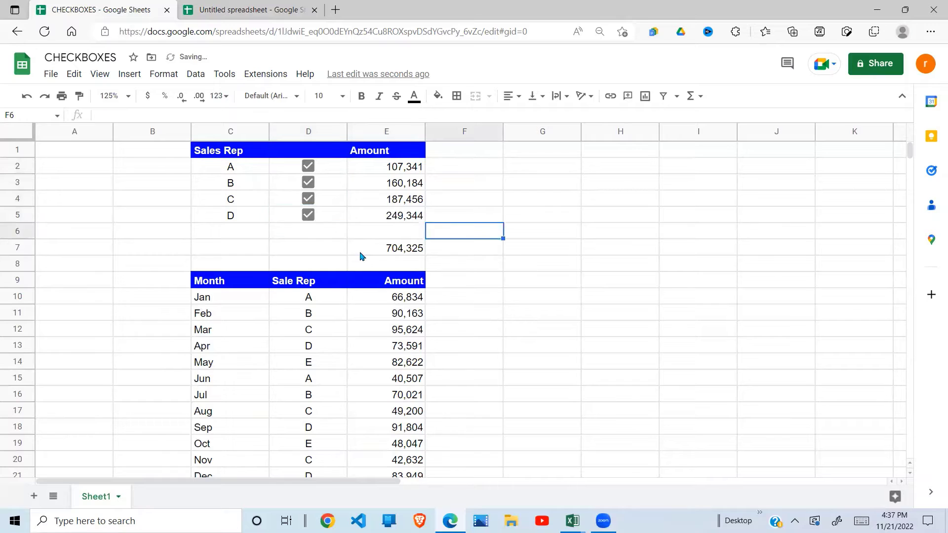
- Untick all four rep checkboxes so every amount and the E7 total read 0
left_click(309, 167)
left_click(308, 182)
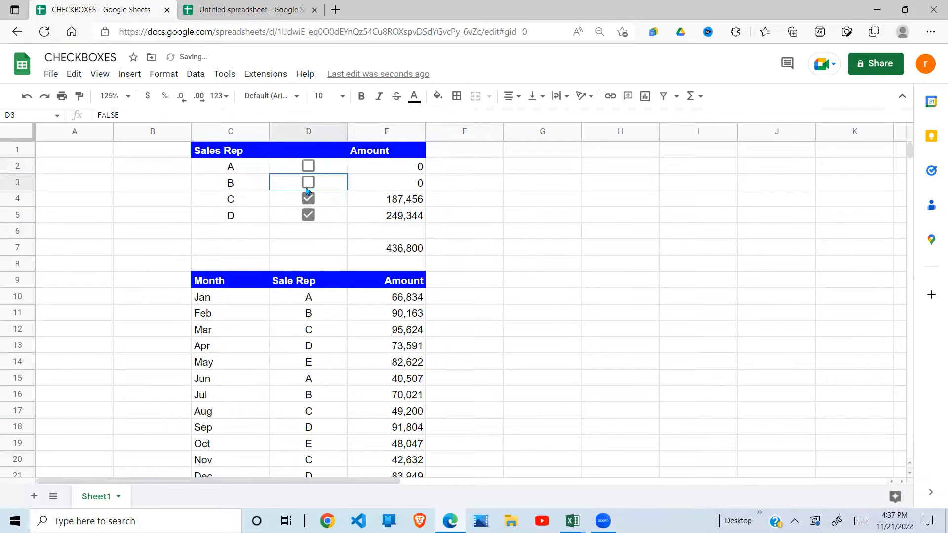
left_click(308, 199)
left_click(308, 215)
left_click(476, 200)
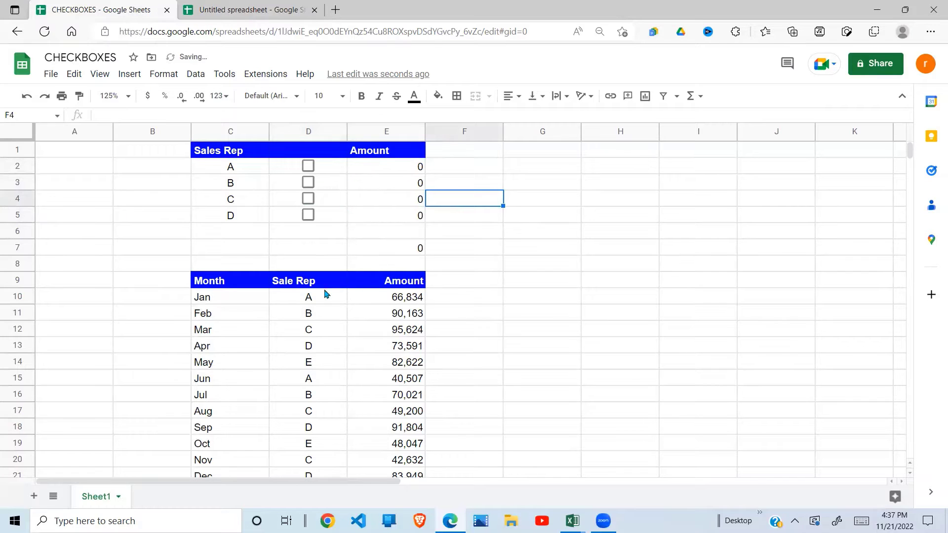
left_click_drag(203, 302, 406, 436)
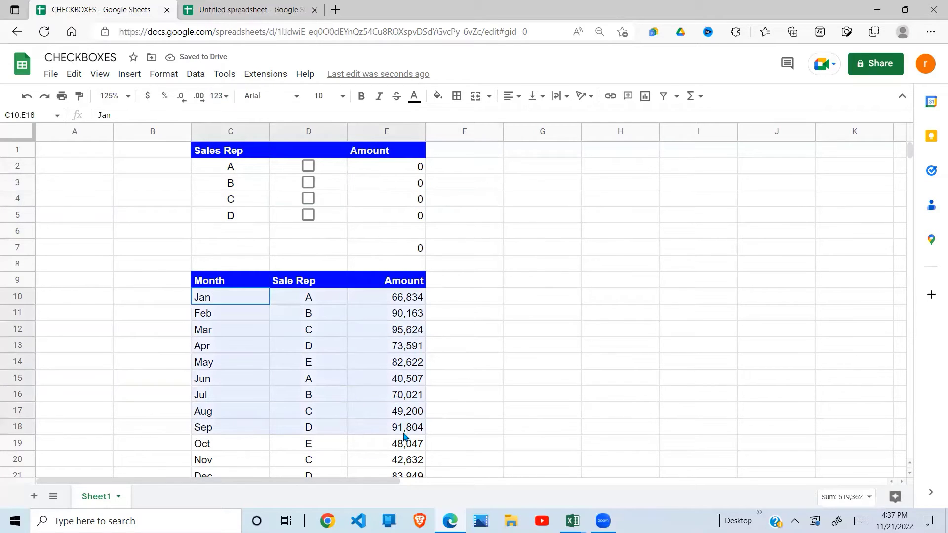
left_click(308, 166)
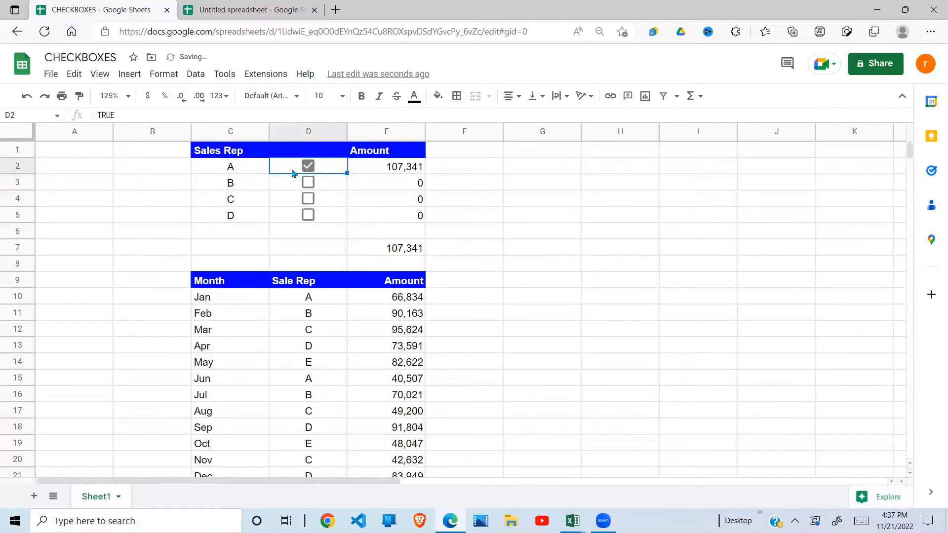
left_click(234, 296)
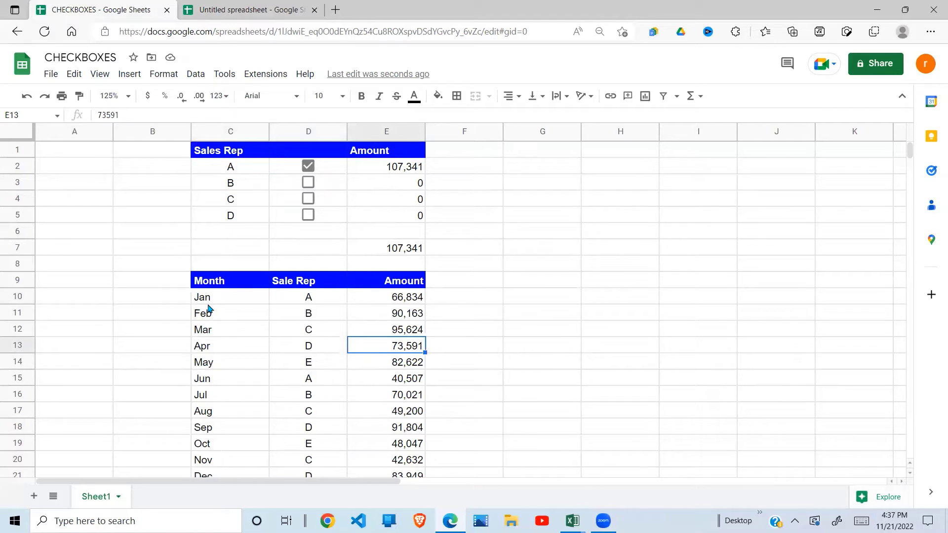
left_click_drag(212, 301, 407, 429)
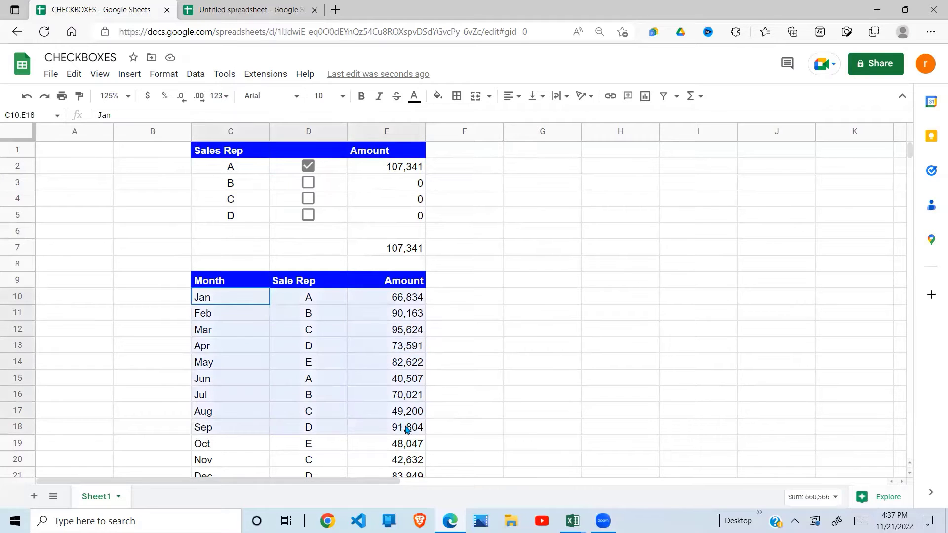
left_click(311, 183)
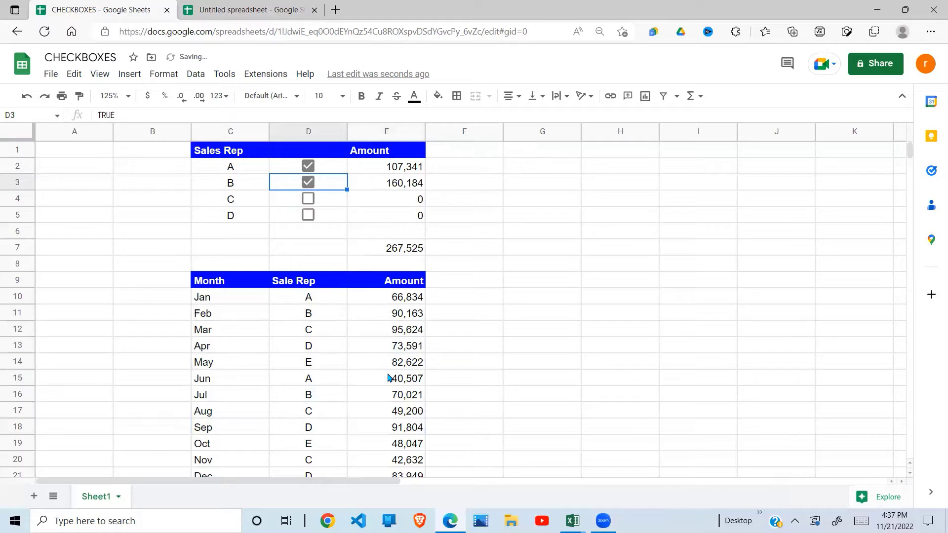
left_click(309, 167)
left_click(310, 183)
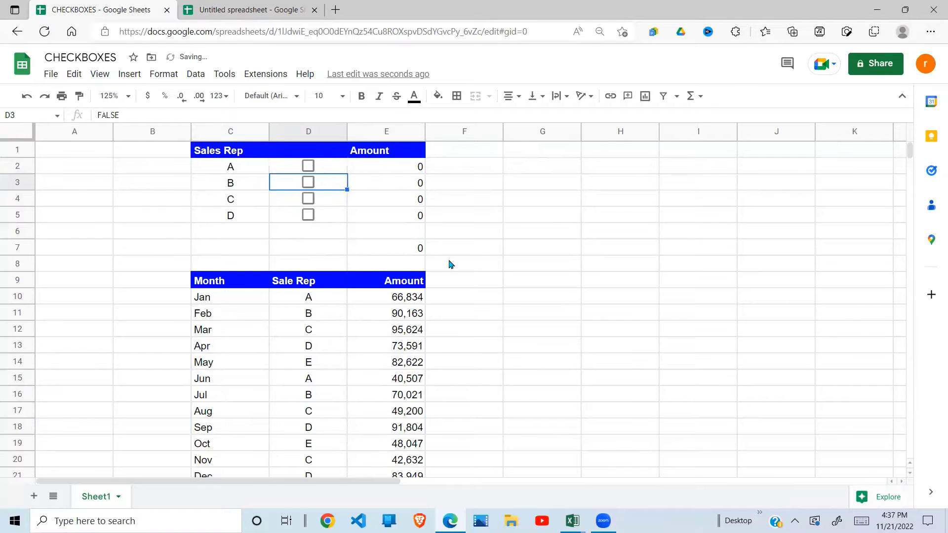
left_click(520, 302)
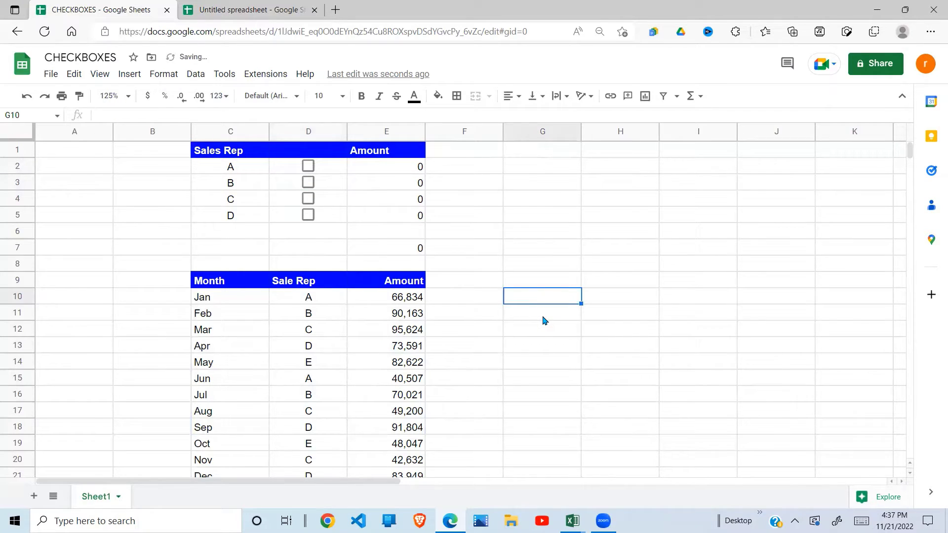
- Enter =IF($D$2,$D10=$C$2,FALSE) in G10 to flag rep A's rows
type("=")
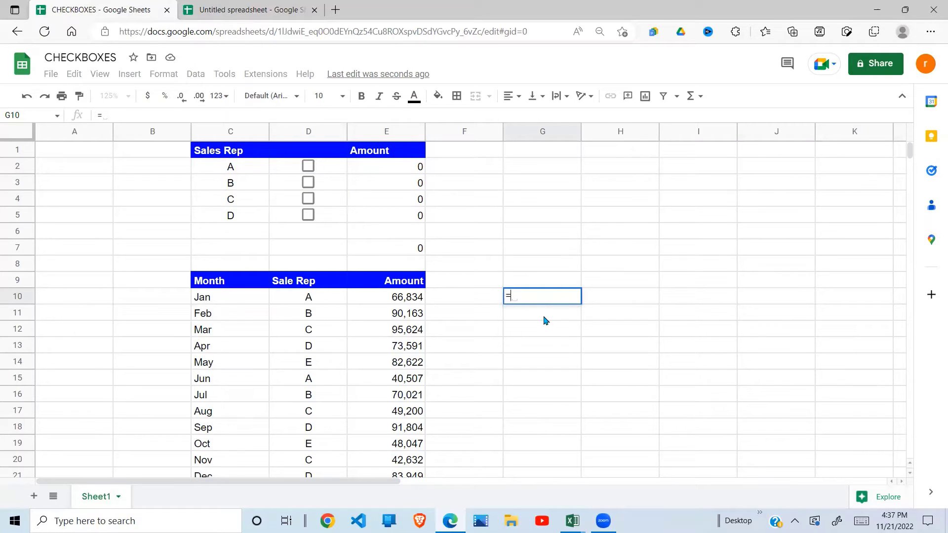
type("IF")
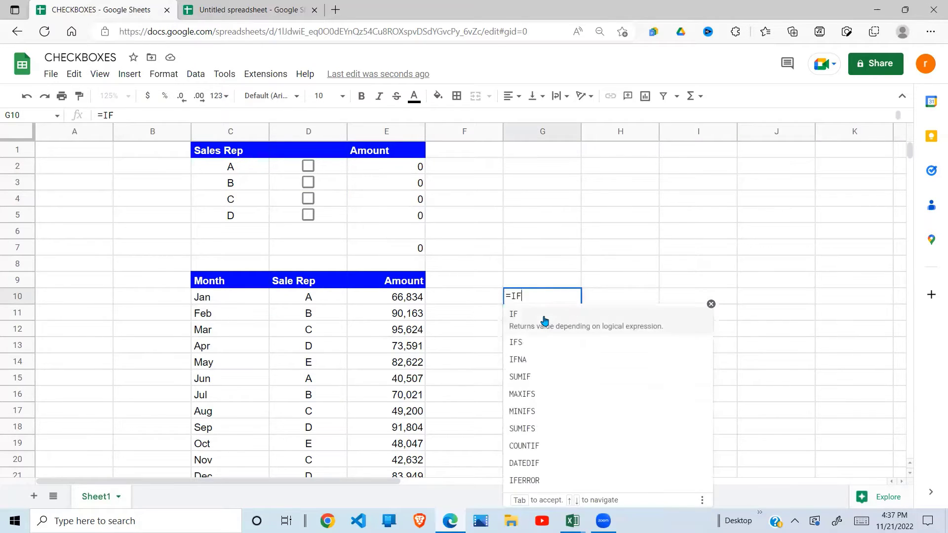
left_click(545, 320)
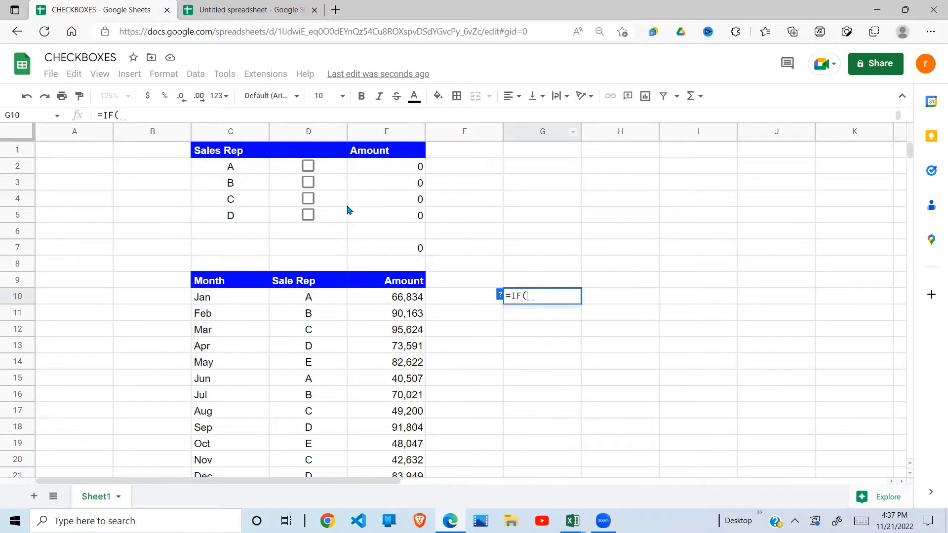
left_click(325, 169)
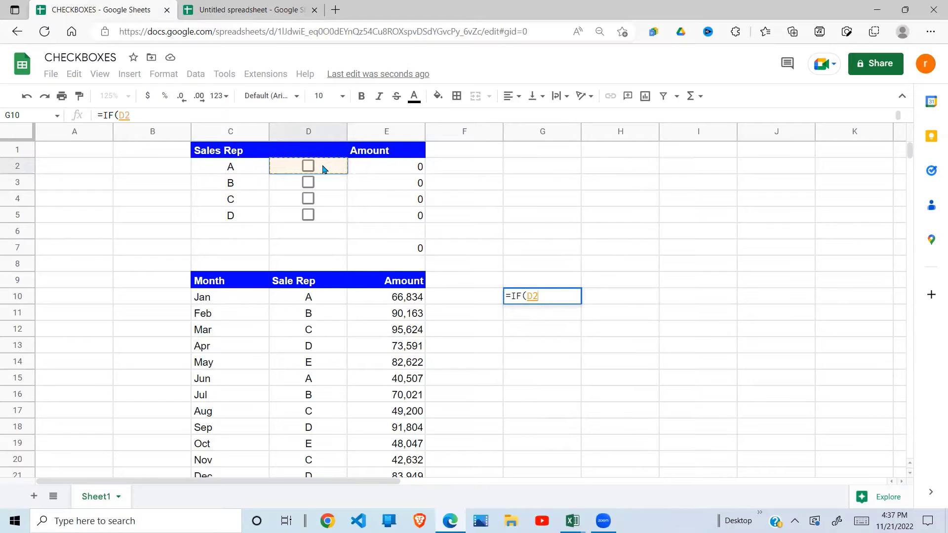
key("F4")
type(",")
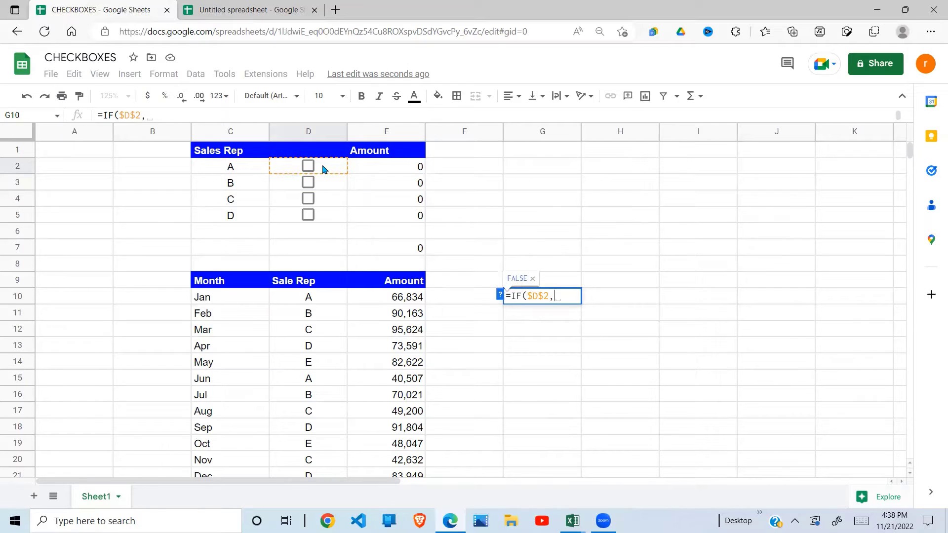
left_click(332, 299)
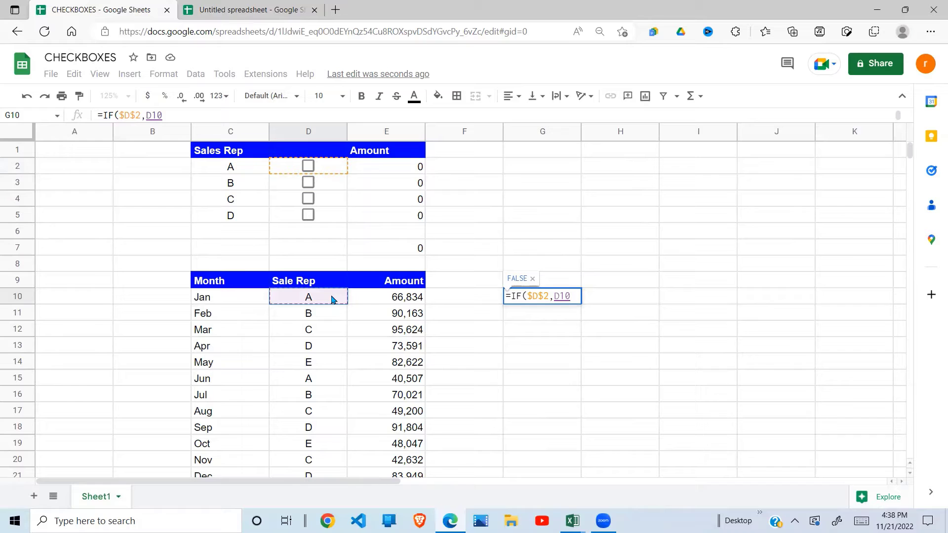
left_click(554, 297)
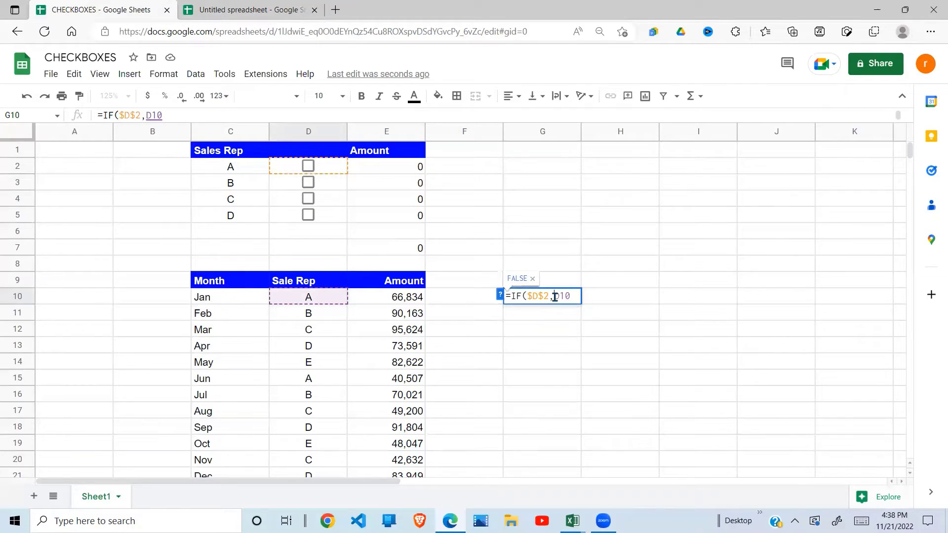
type("$D10=")
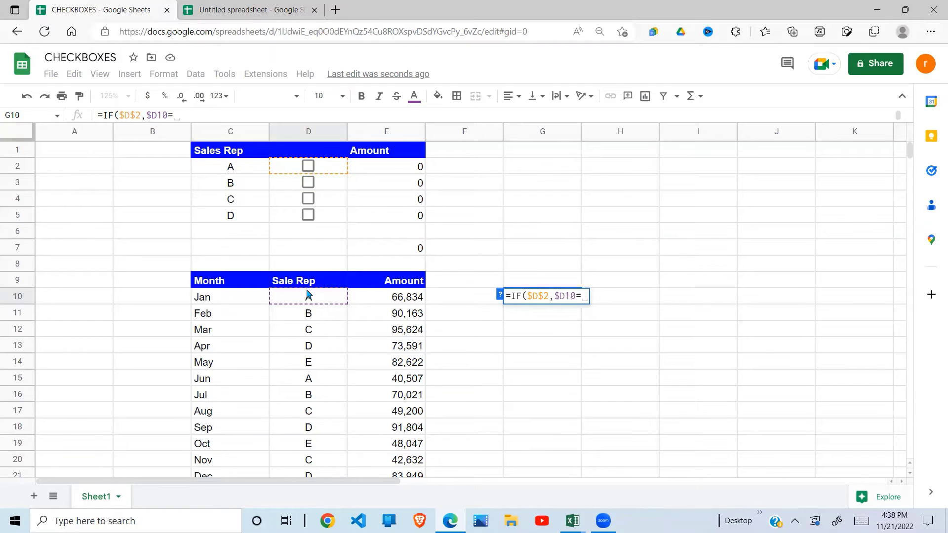
left_click(235, 172)
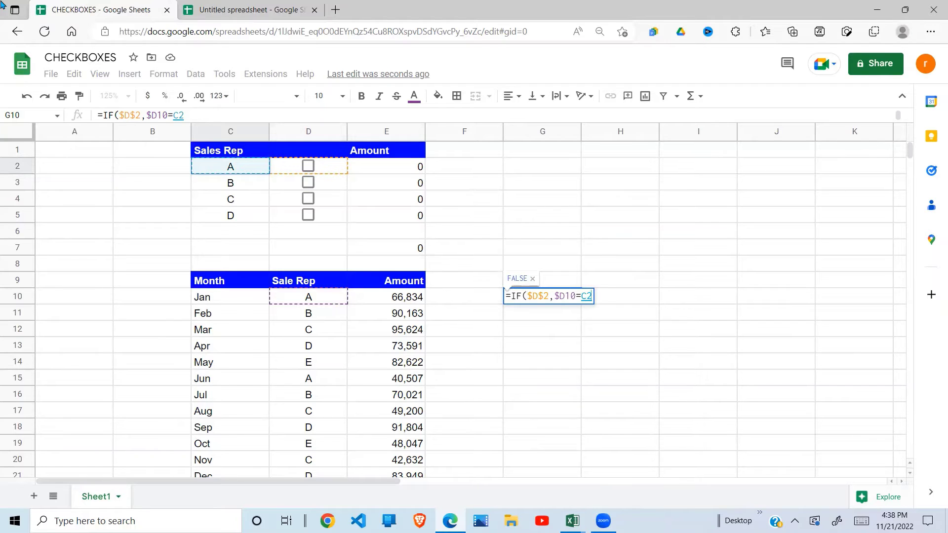
key("F4")
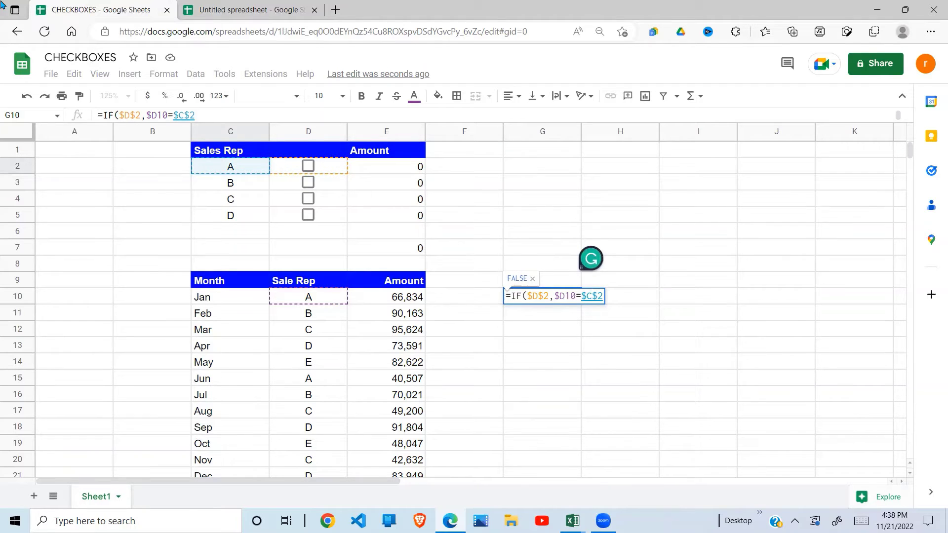
type(",FALSE")
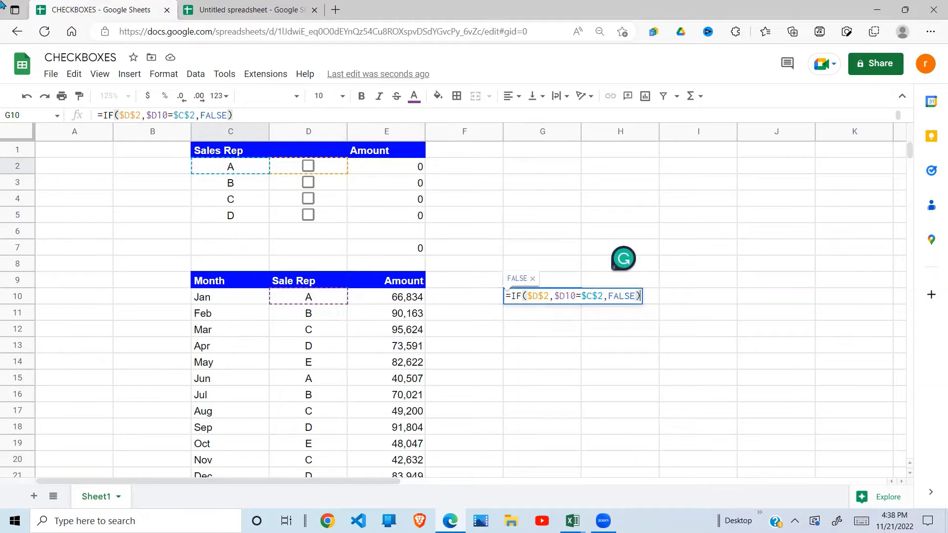
key("Return")
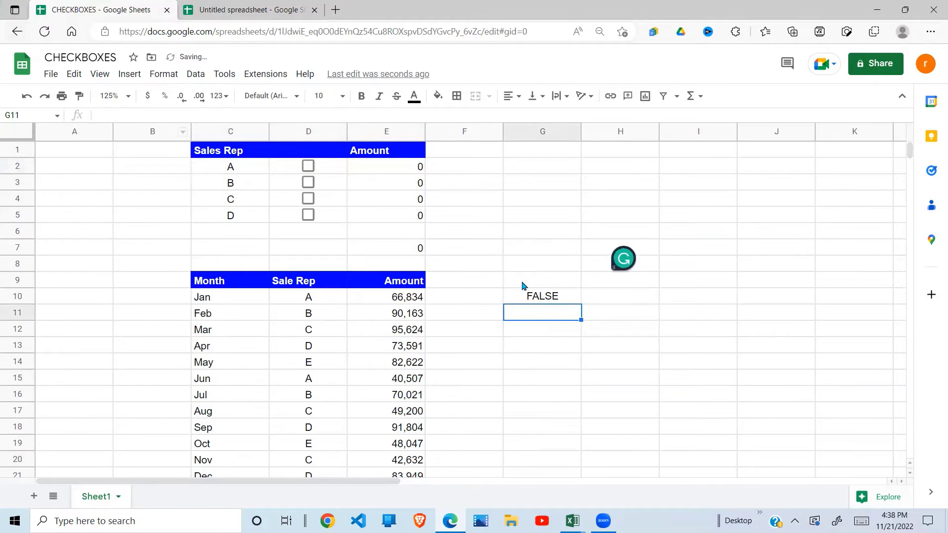
- Tick rep A and fill G10's formula down to G21
left_click(560, 299)
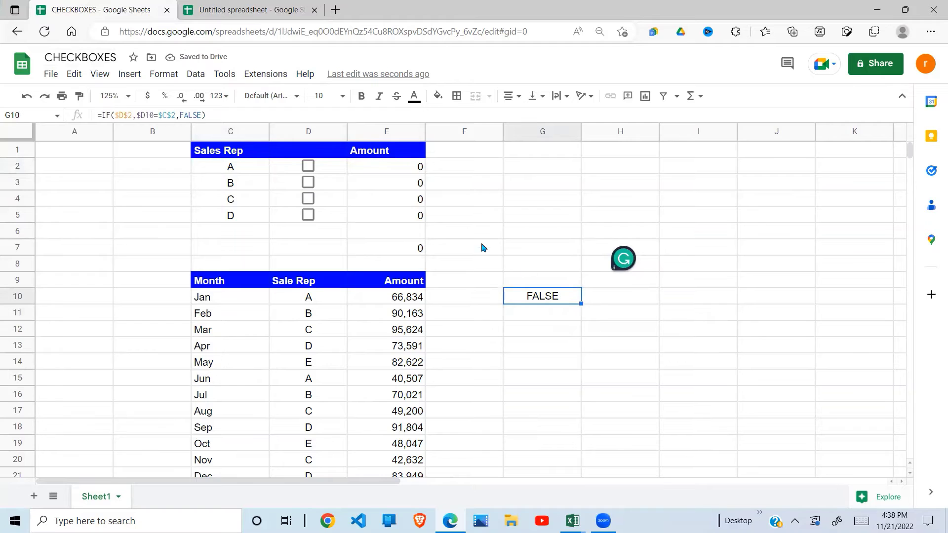
left_click(309, 167)
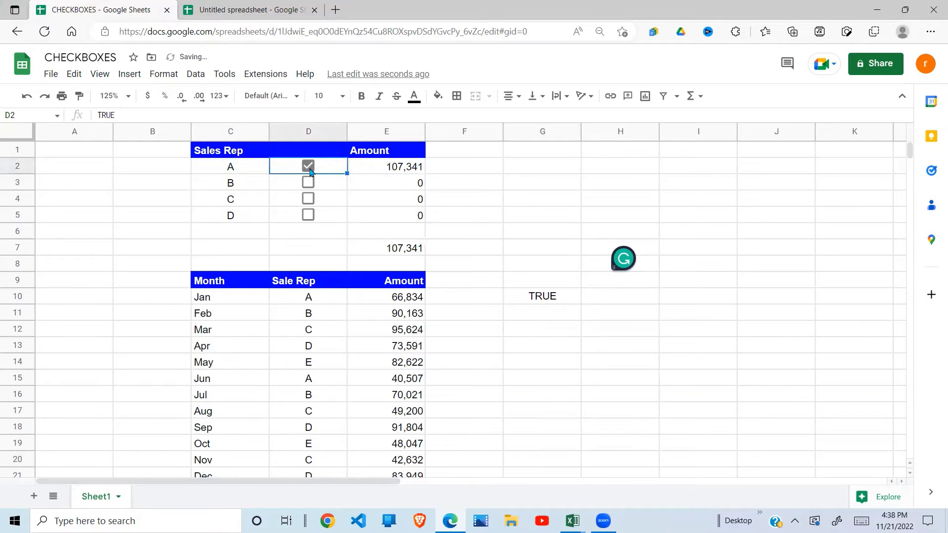
left_click(567, 302)
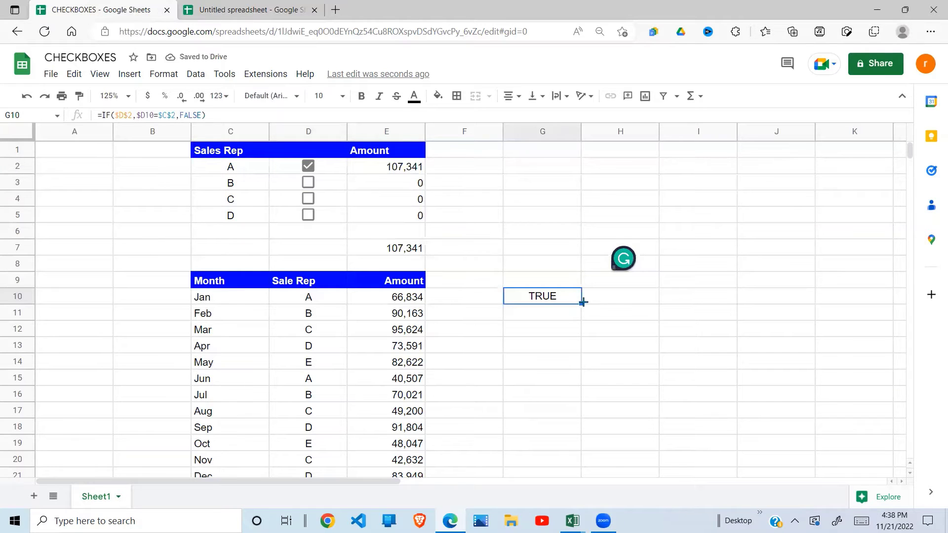
left_click_drag(583, 302, 568, 367)
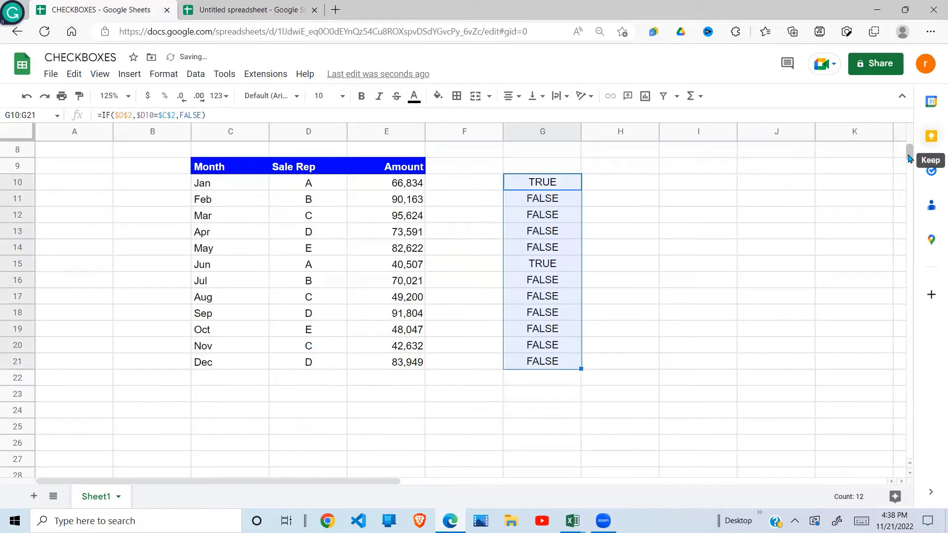
- Check the Jan and Jun rows returning TRUE and review G10's formula
scroll(910, 158, "up", 2)
left_click(531, 351)
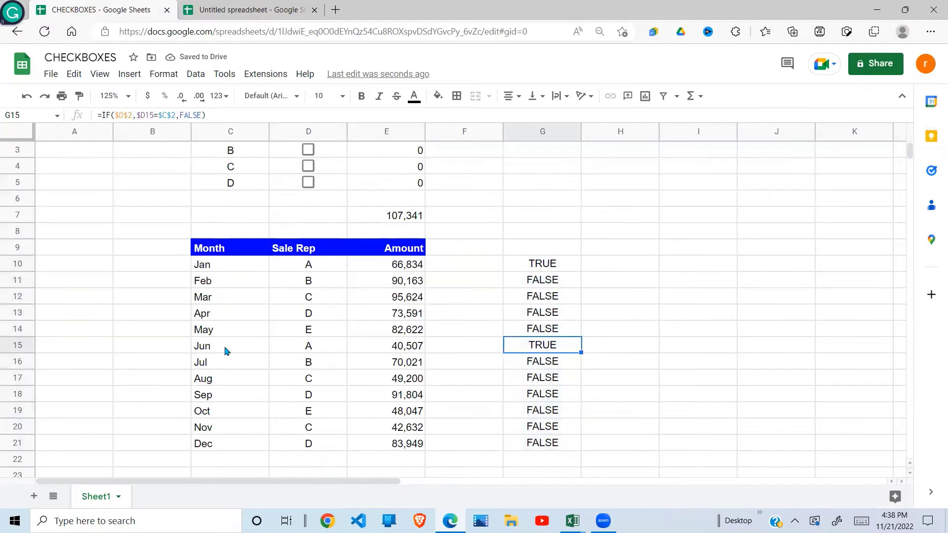
left_click_drag(227, 350, 575, 347)
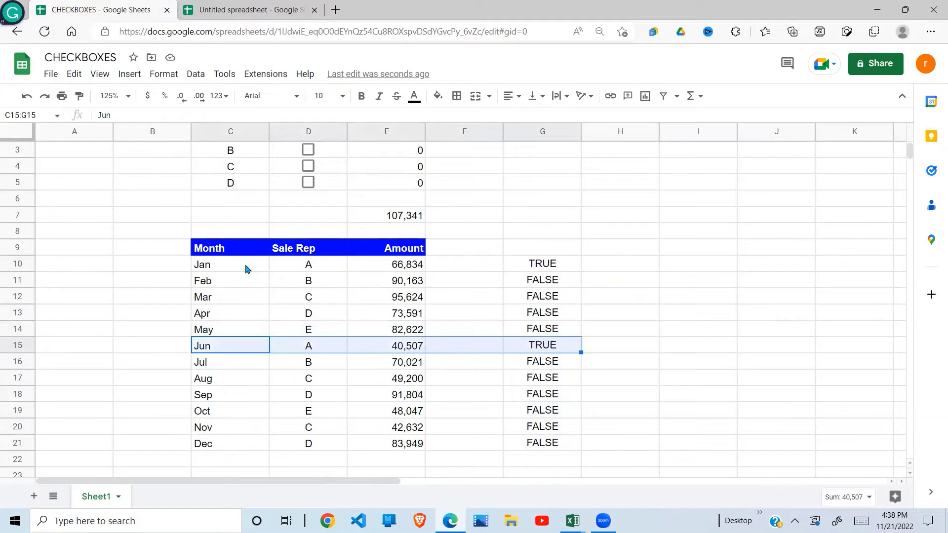
left_click_drag(227, 264, 541, 261)
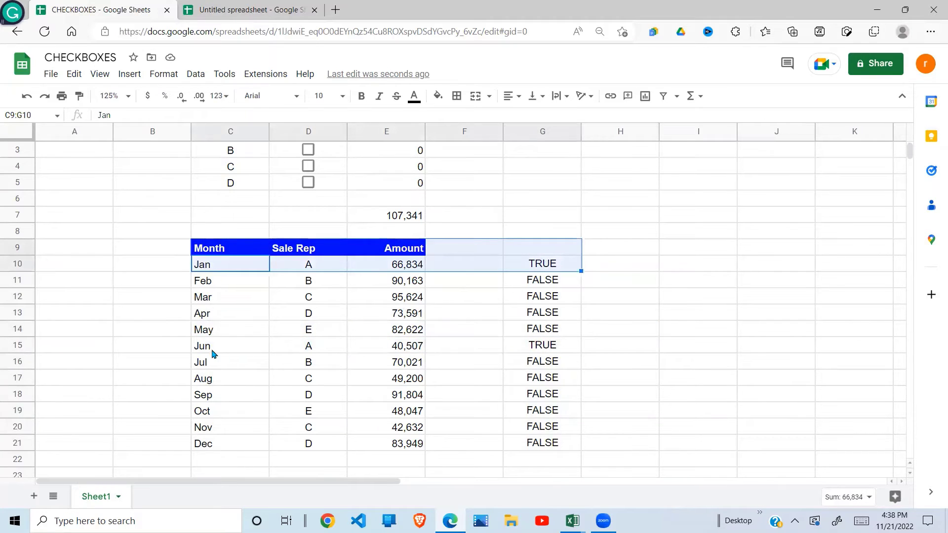
left_click_drag(214, 349, 499, 343)
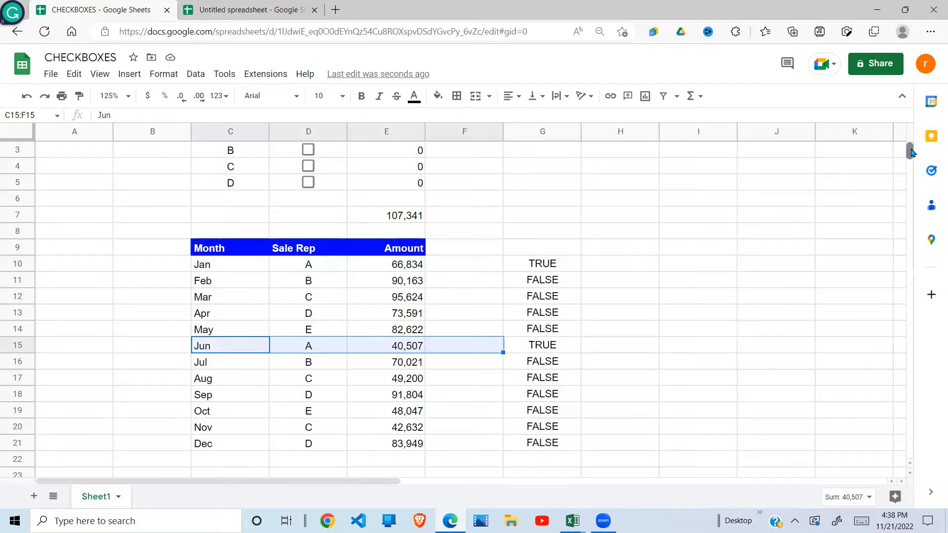
left_click_drag(911, 153, 911, 147)
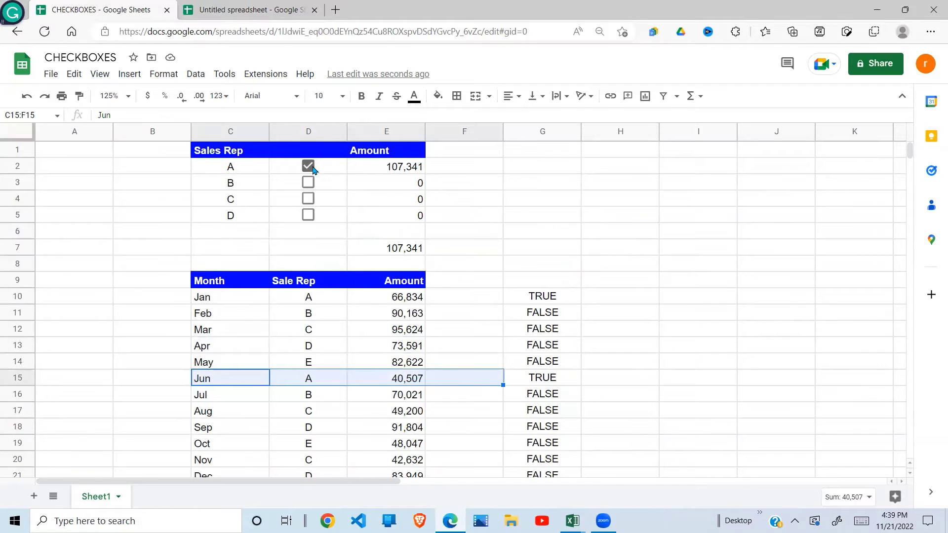
left_click(562, 297)
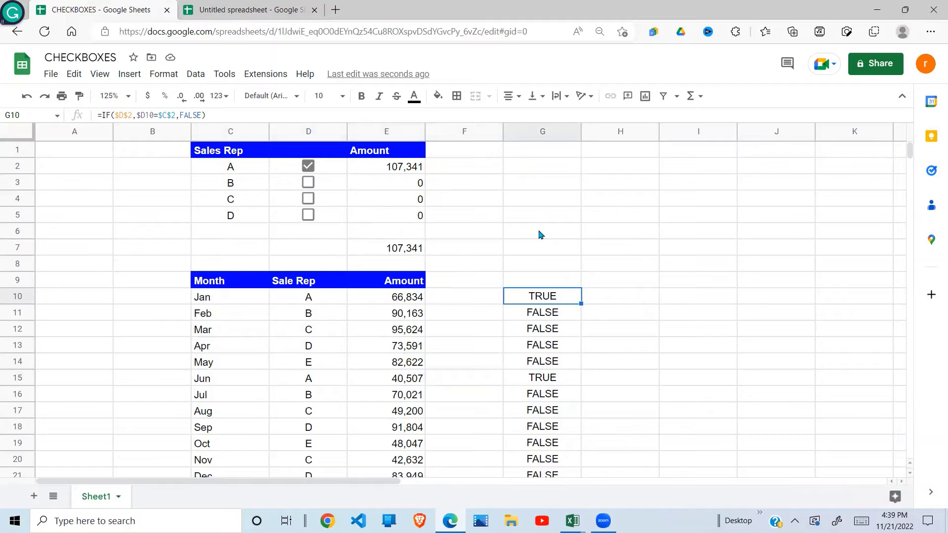
- Start rep B's test in H10 with =IF($D$3, using the absolute checkbox reference
left_click(618, 303)
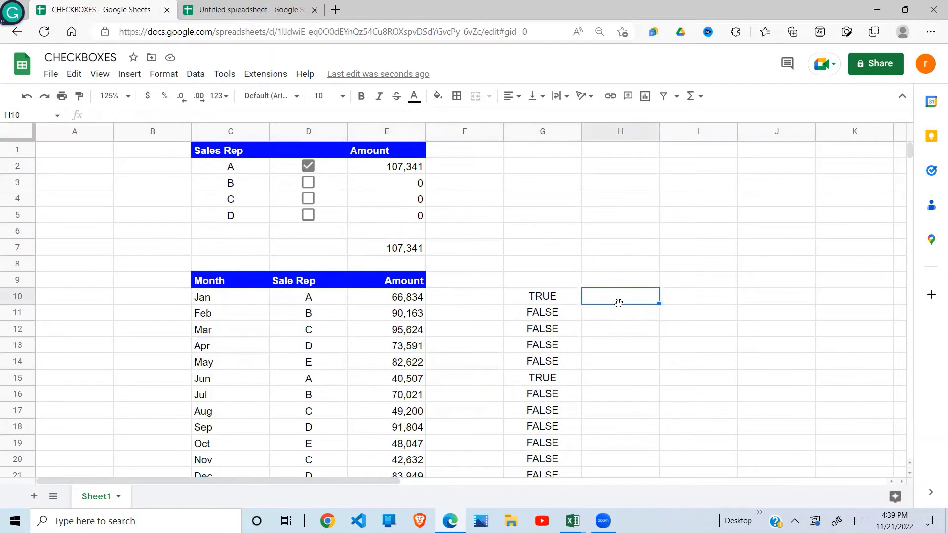
type("=")
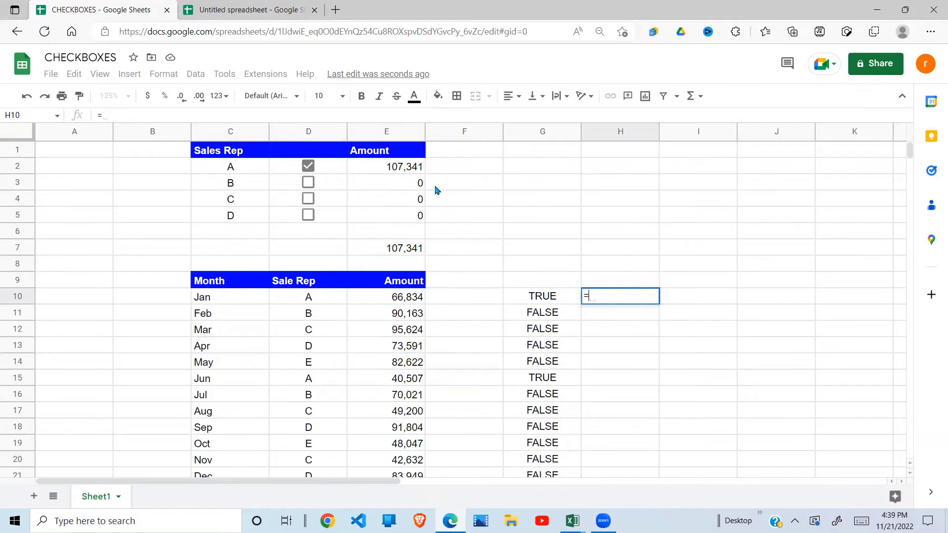
left_click(306, 185)
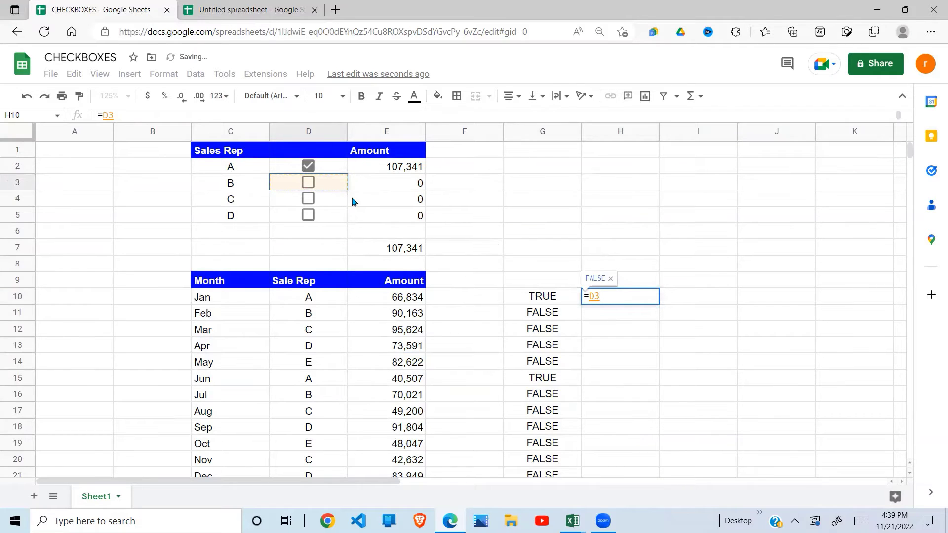
key("BackSpace")
key("BackSpace")
type("IF(")
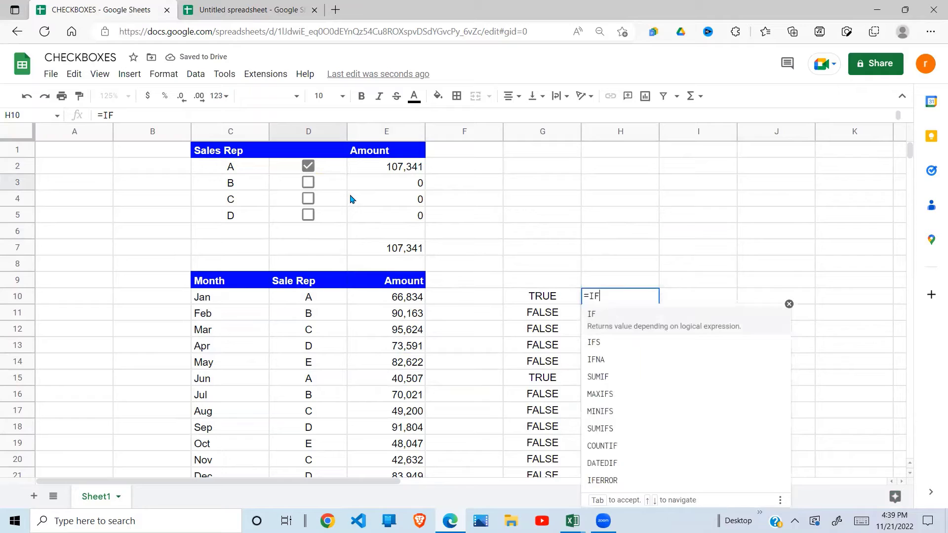
left_click(323, 186)
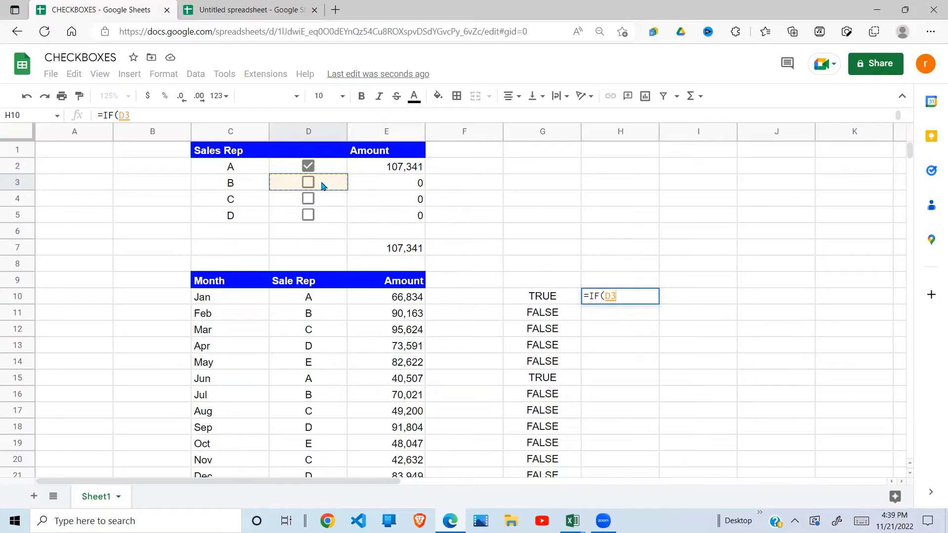
key("F4")
type(",")
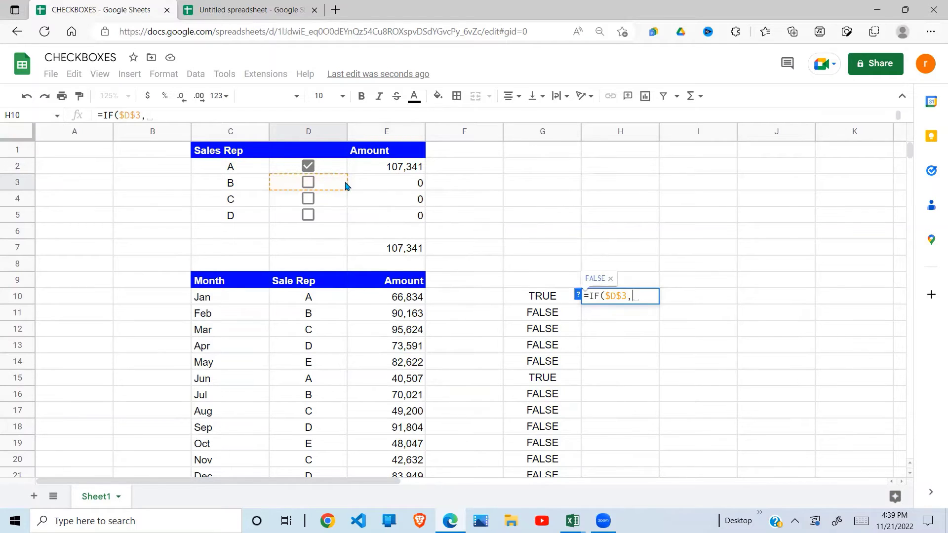
- Complete H10 as =IF($D$3,$D10=$C$3,FALSE), which shows FALSE
left_click(320, 305)
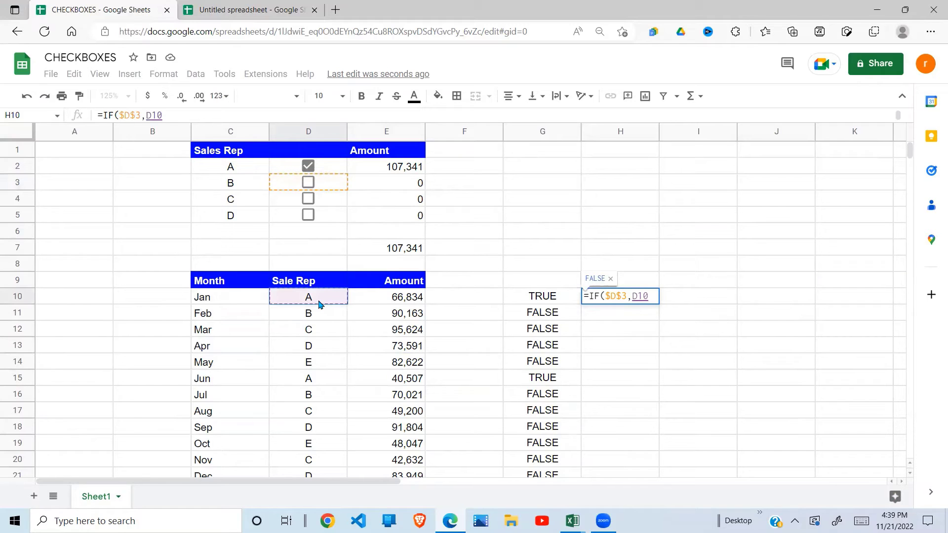
left_click(633, 299)
type("$")
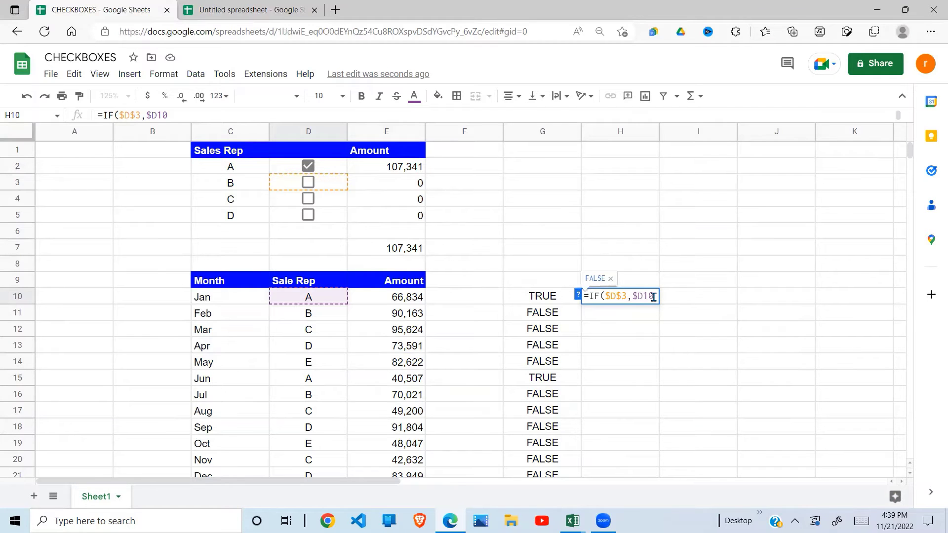
left_click(653, 297)
type("=")
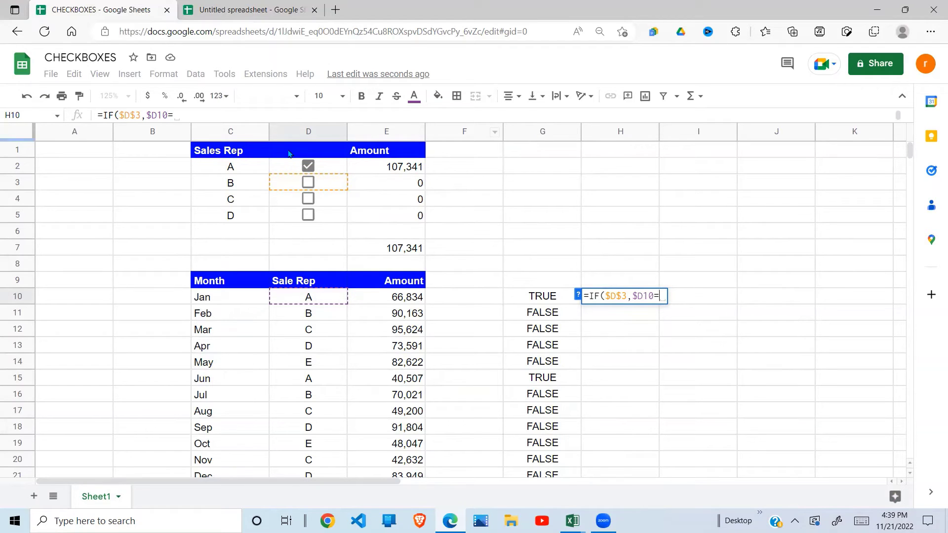
left_click(246, 182)
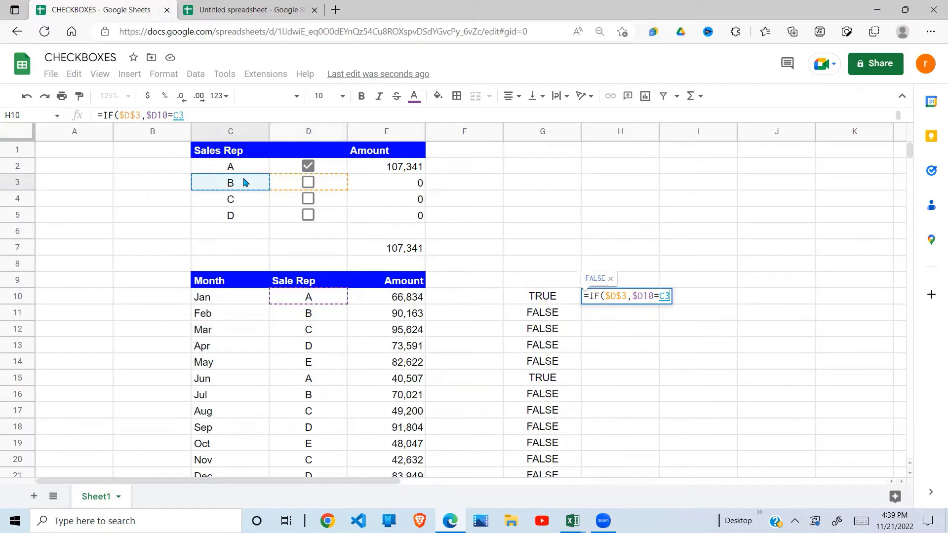
key("F4")
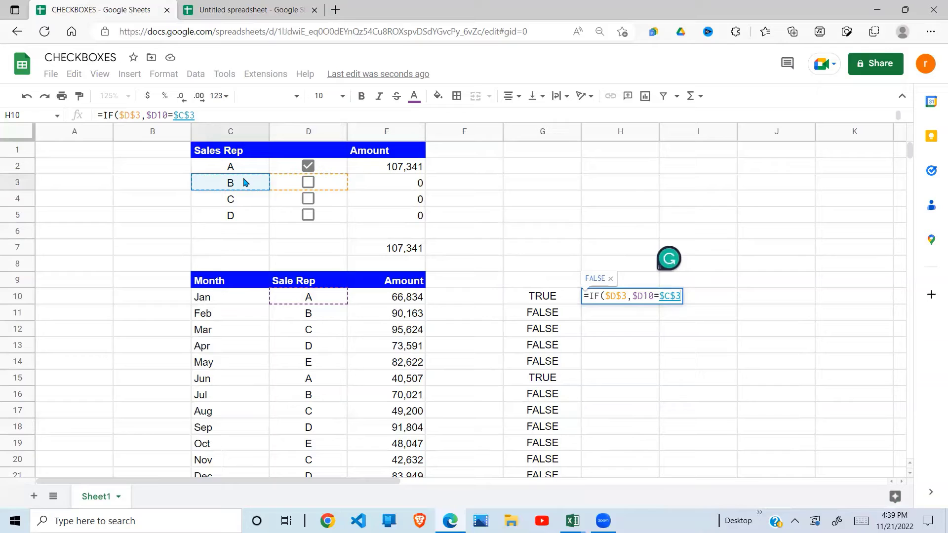
type(",FALSE")
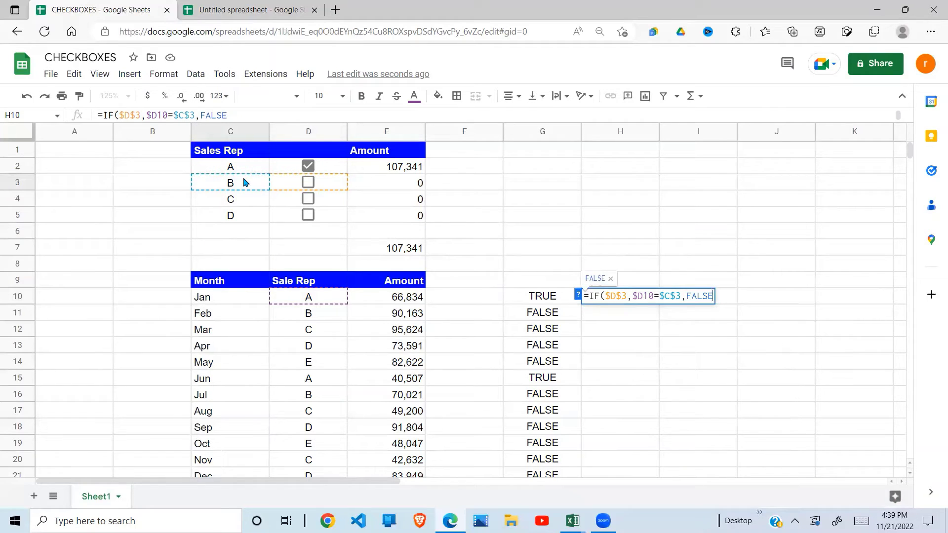
type(")")
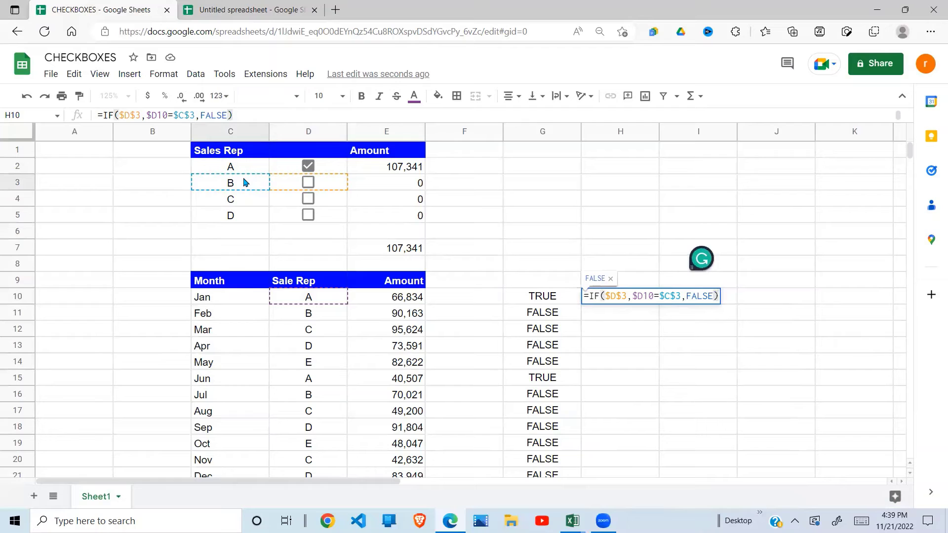
key("Return")
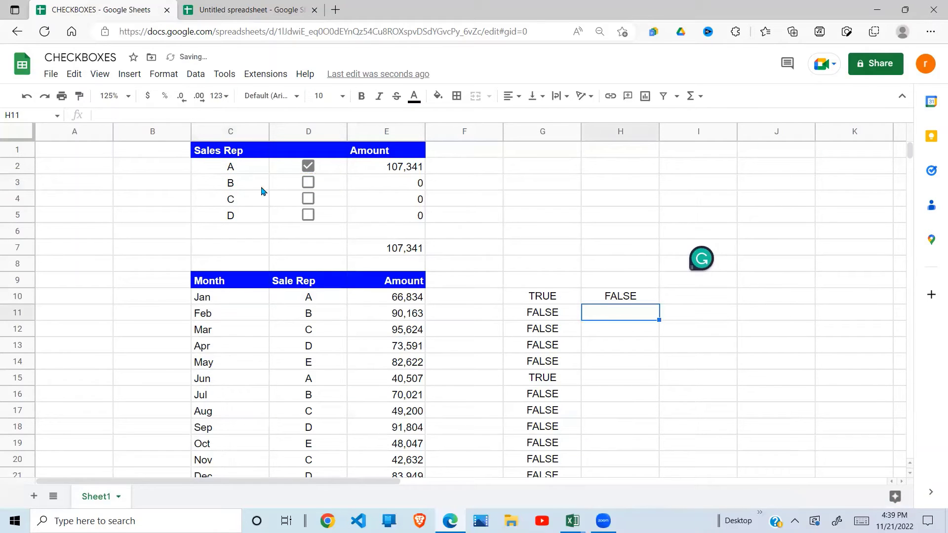
left_click(628, 301)
- Fill H10's formula down to H21 and tick rep B, bringing the total to 267,525
left_click_drag(660, 302, 641, 431)
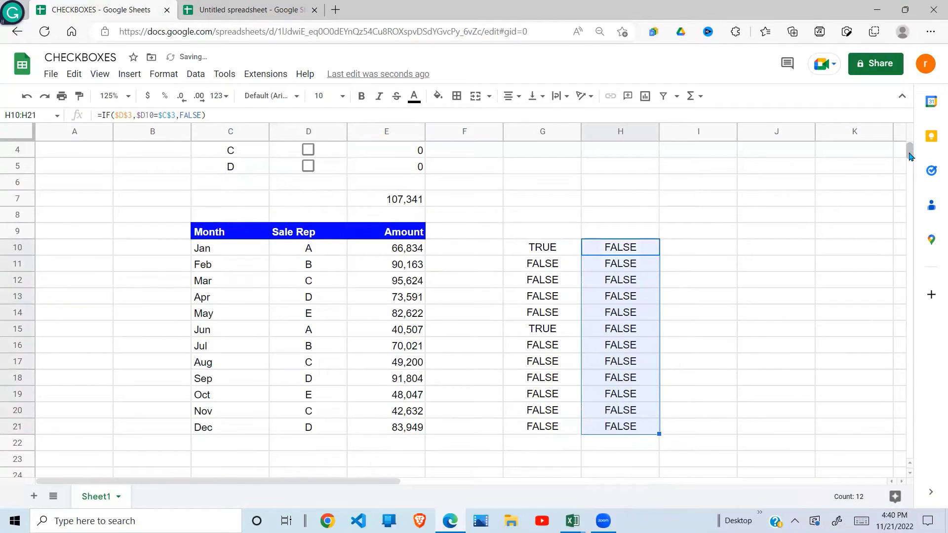
scroll(906, 153, "up", 1)
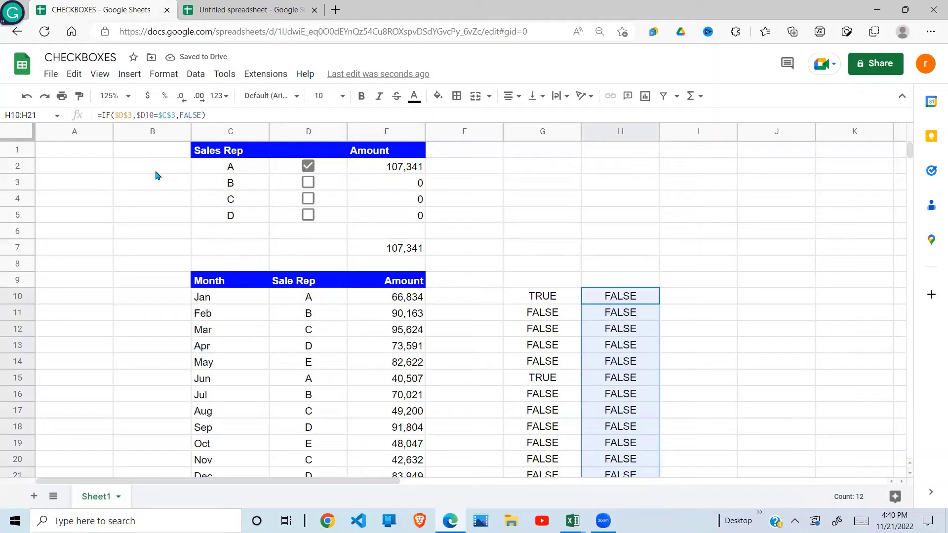
left_click(308, 183)
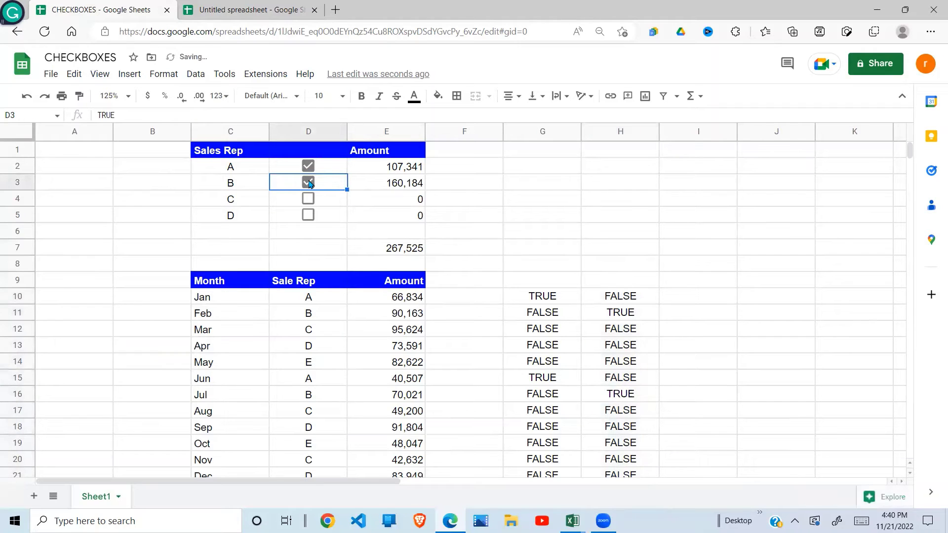
- Select the Feb row through column H and review H10's formula
left_click_drag(218, 314, 639, 305)
left_click(638, 301)
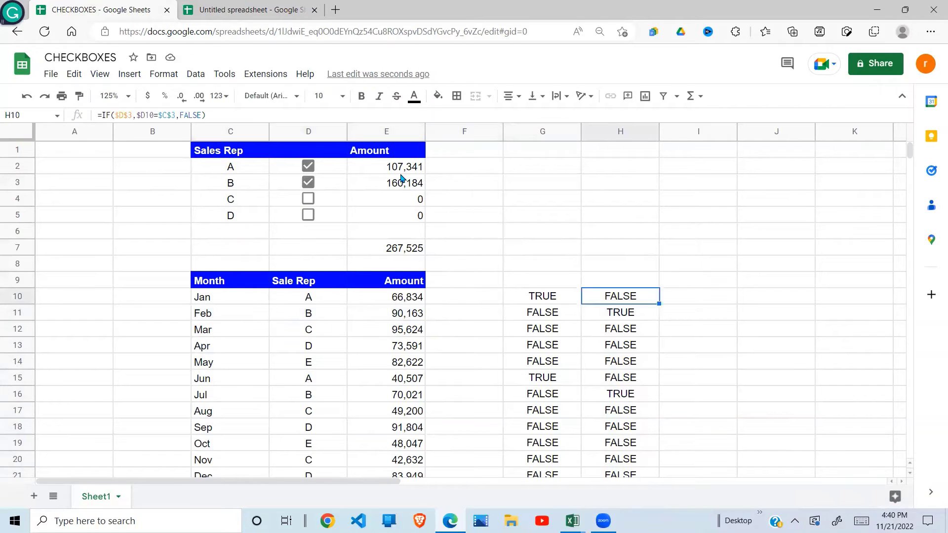
left_click_drag(218, 115, 95, 121)
key("ctrl+c")
- Paste the formula into I10 and change its references to row 4 ($D$4, $C$4) for rep C
key("Escape")
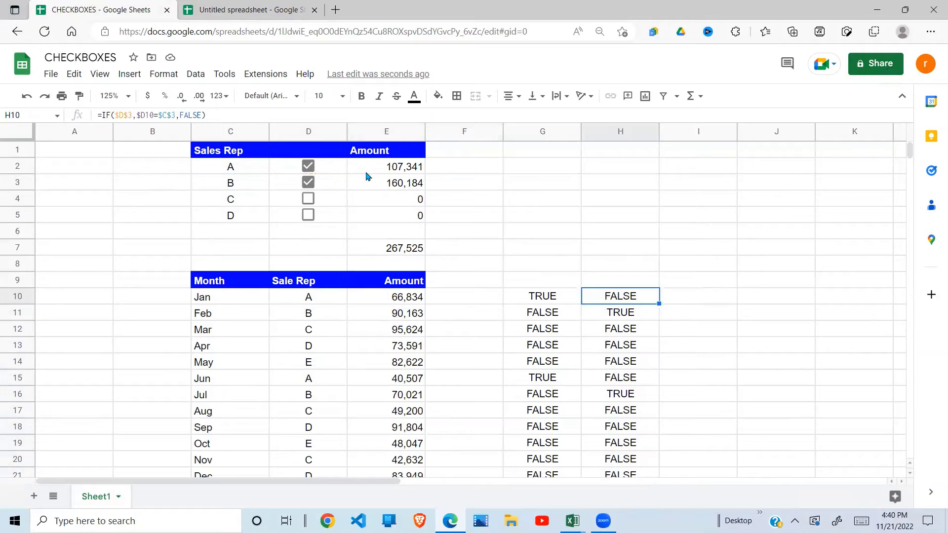
left_click(707, 308)
key("ctrl+v")
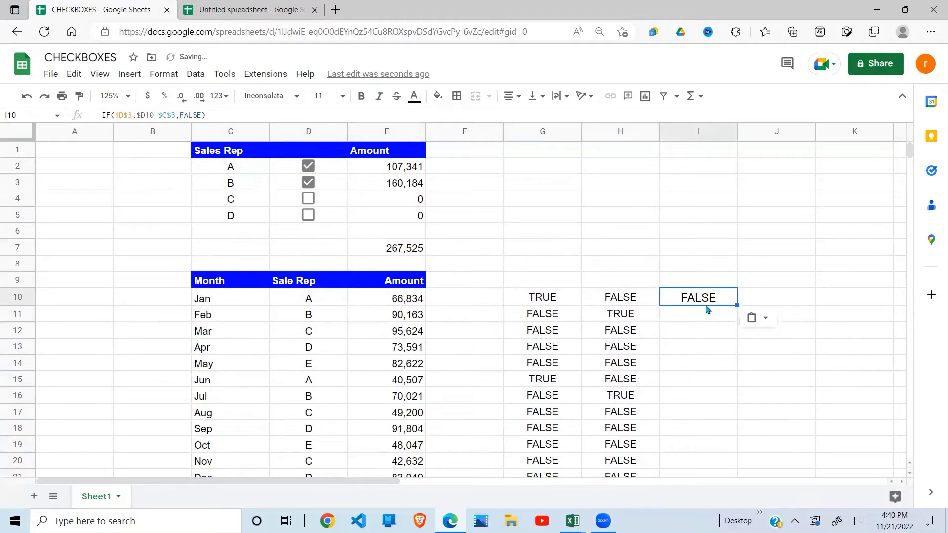
left_click(713, 361)
left_click(710, 298)
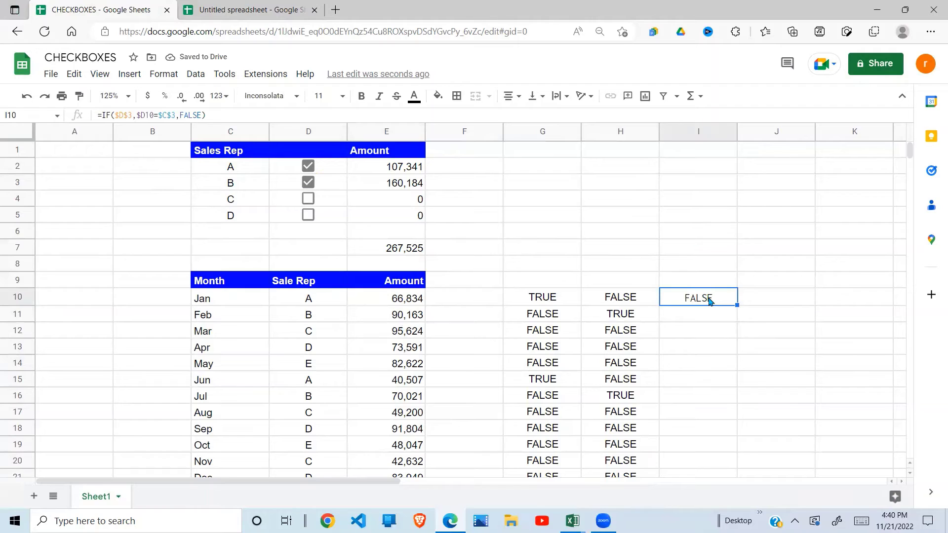
double_click(709, 301)
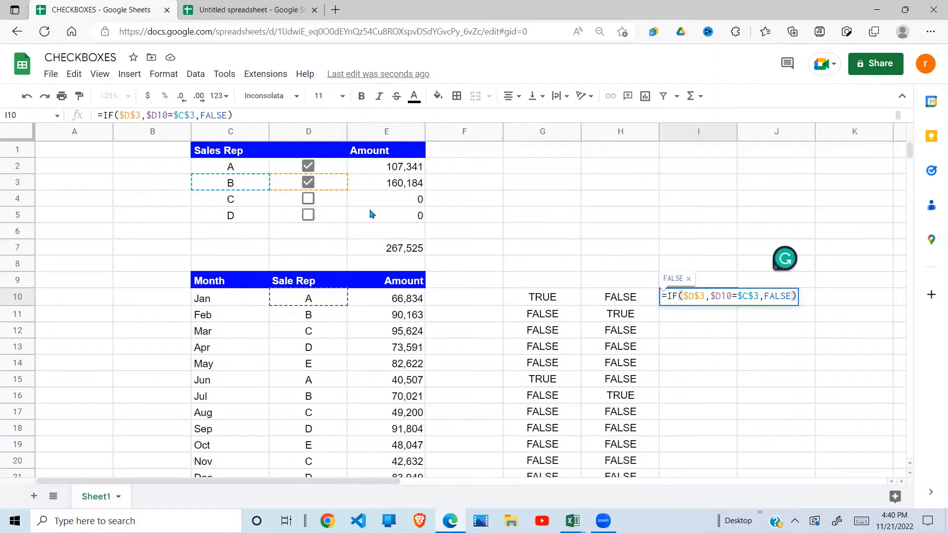
left_click(705, 296)
key("BackSpace")
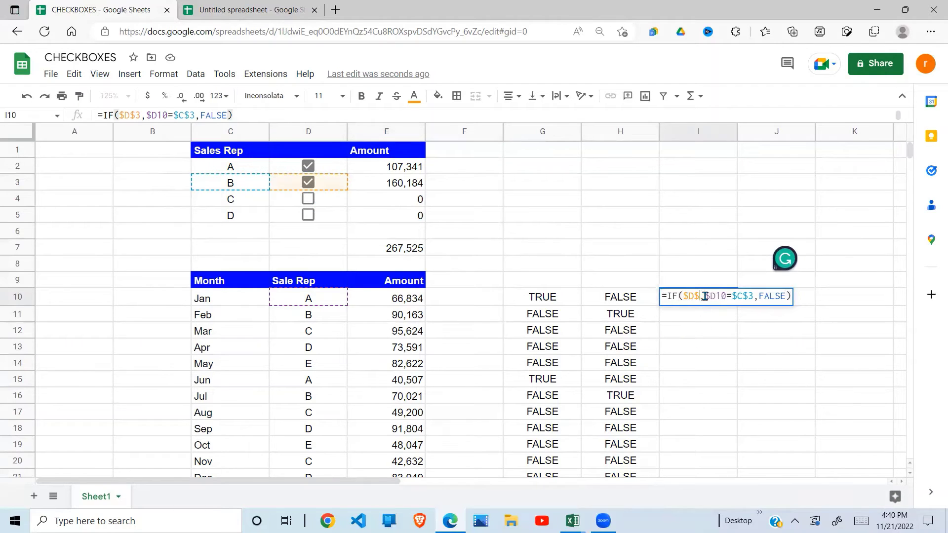
type("4")
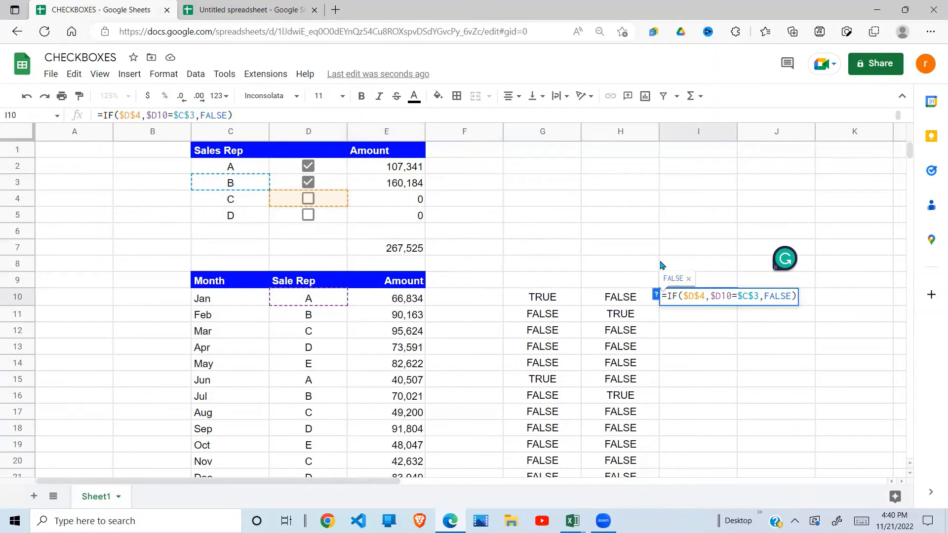
left_click(756, 296)
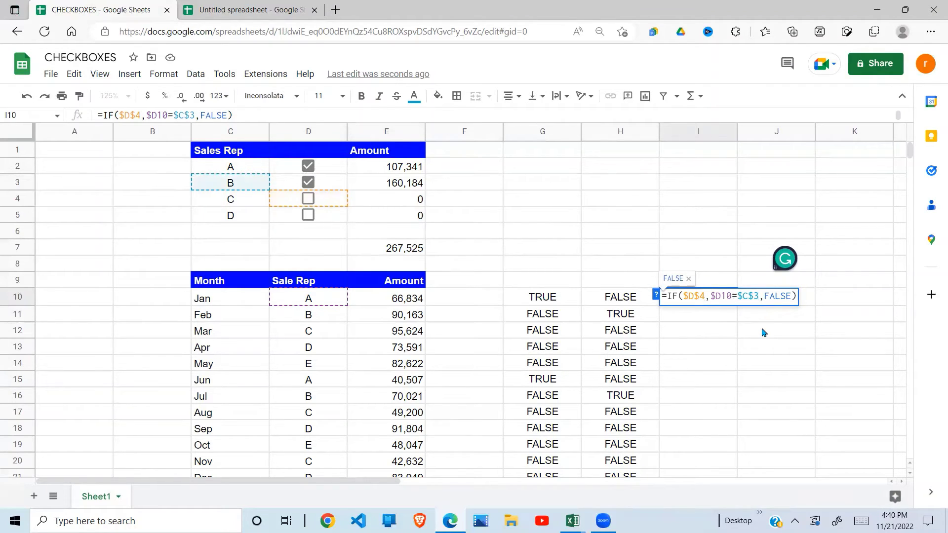
key("Delete")
type("4")
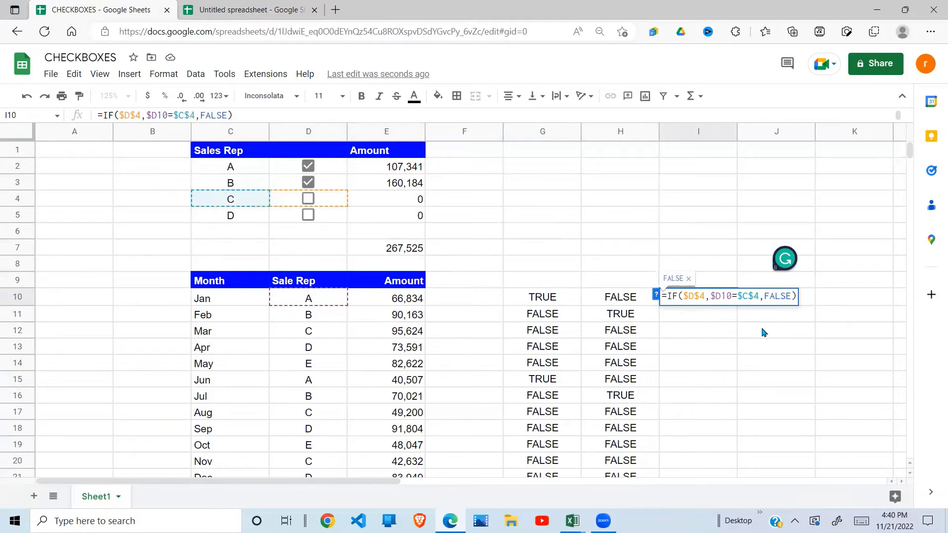
key("Return")
- Fill I10's formula down column I through row 21
left_click(716, 298)
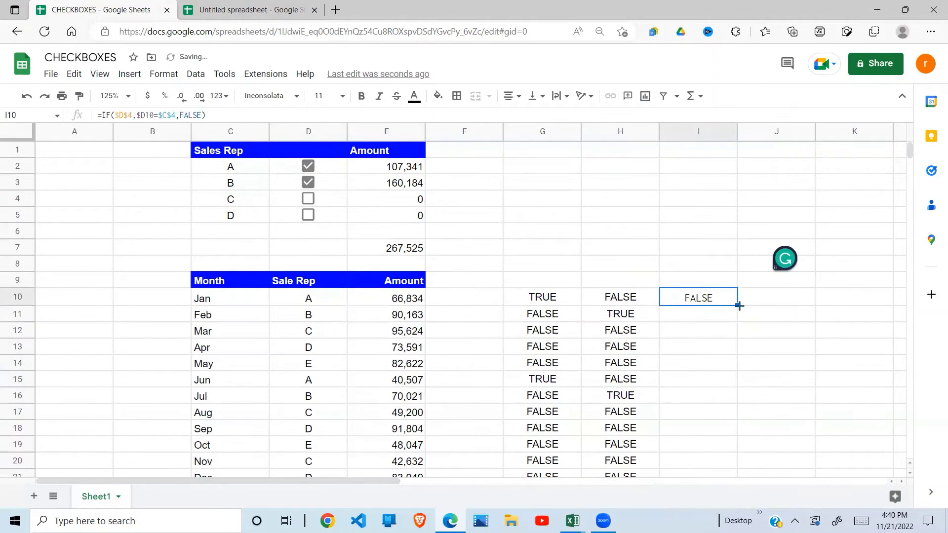
left_click_drag(739, 306, 725, 334)
left_click_drag(911, 163, 911, 148)
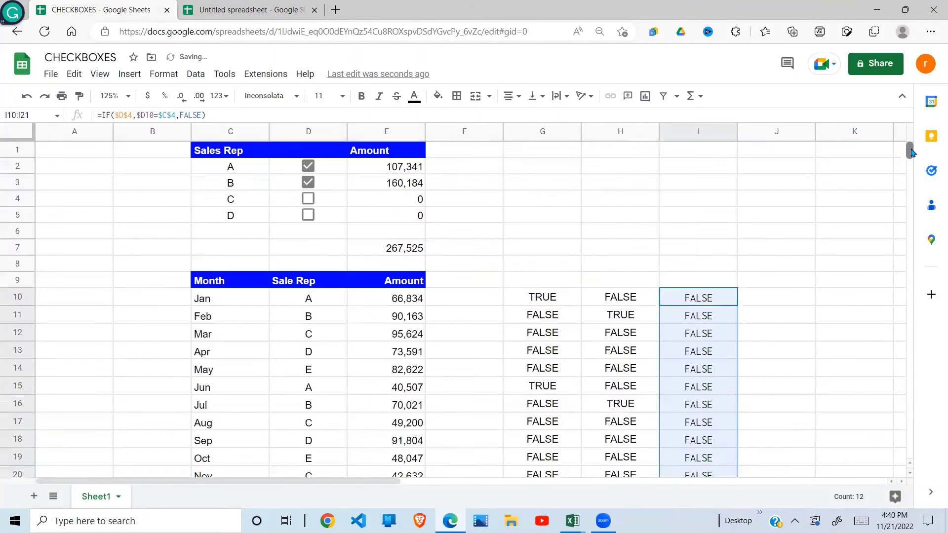
left_click(693, 333)
- Tick rep C's checkbox, raising the total to 454,981, and check the August and March rows
left_click(309, 199)
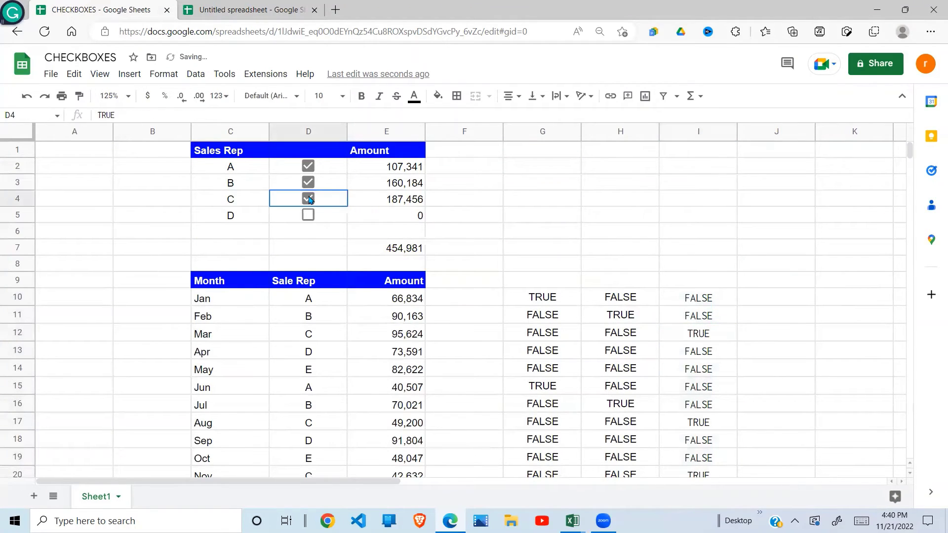
left_click(702, 420)
left_click(252, 419, "shift")
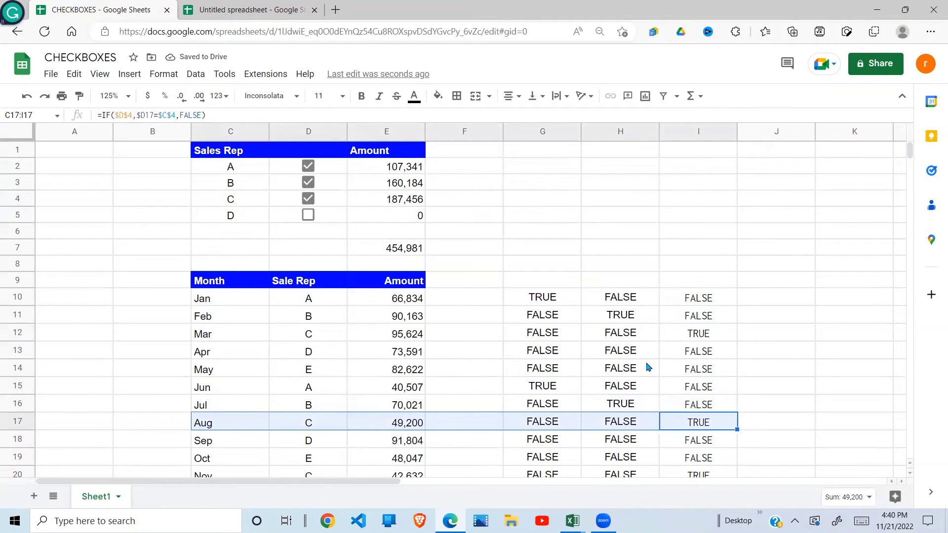
left_click_drag(732, 340, 232, 334)
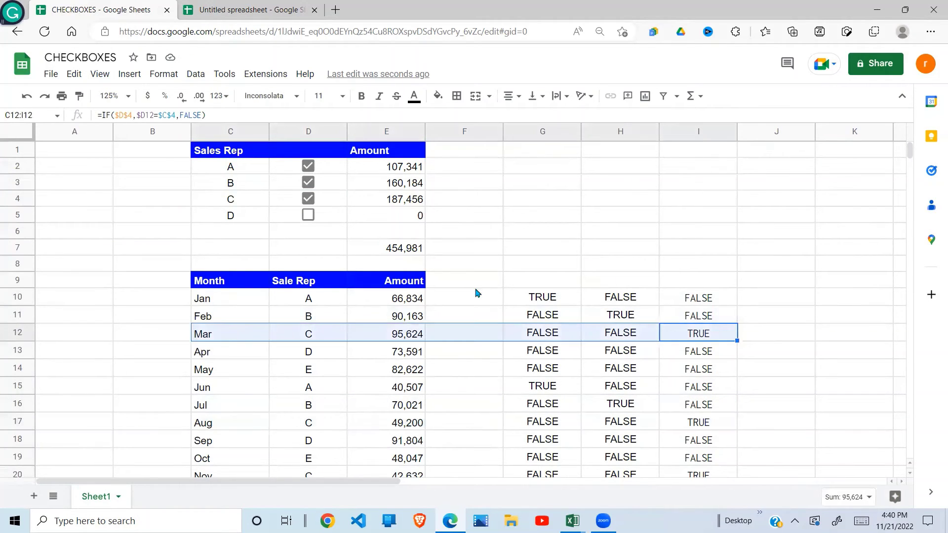
left_click(694, 300)
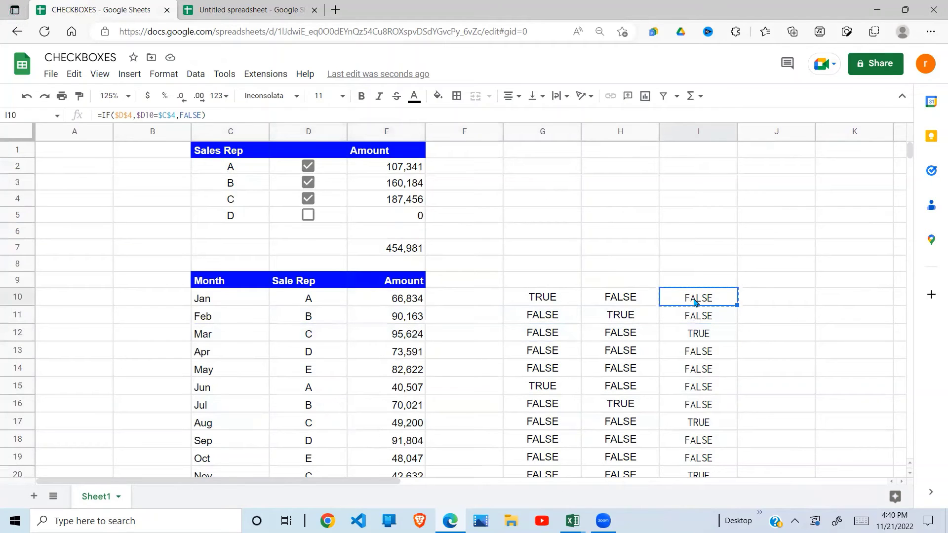
- Copy I10's IF formula into J10
left_click(210, 115)
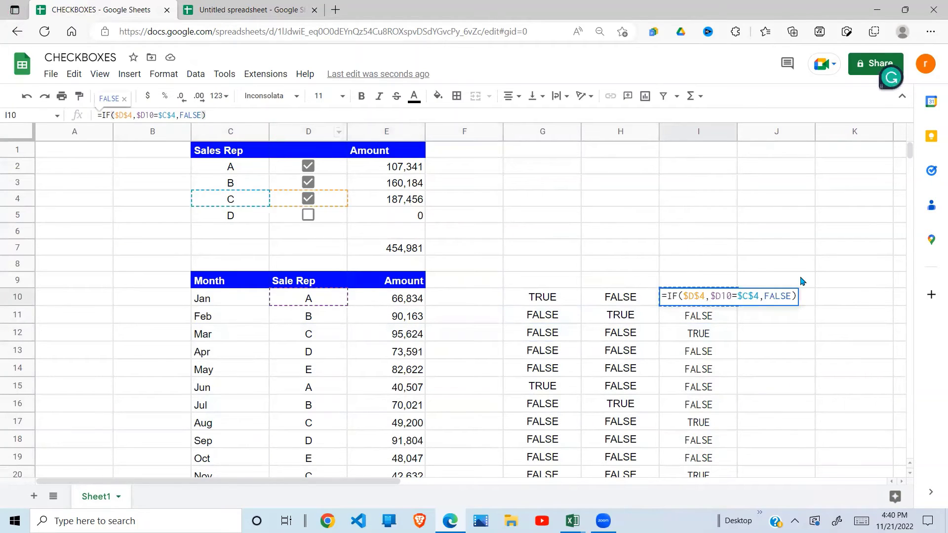
key("Escape")
key("ctrl+c")
left_click(789, 299)
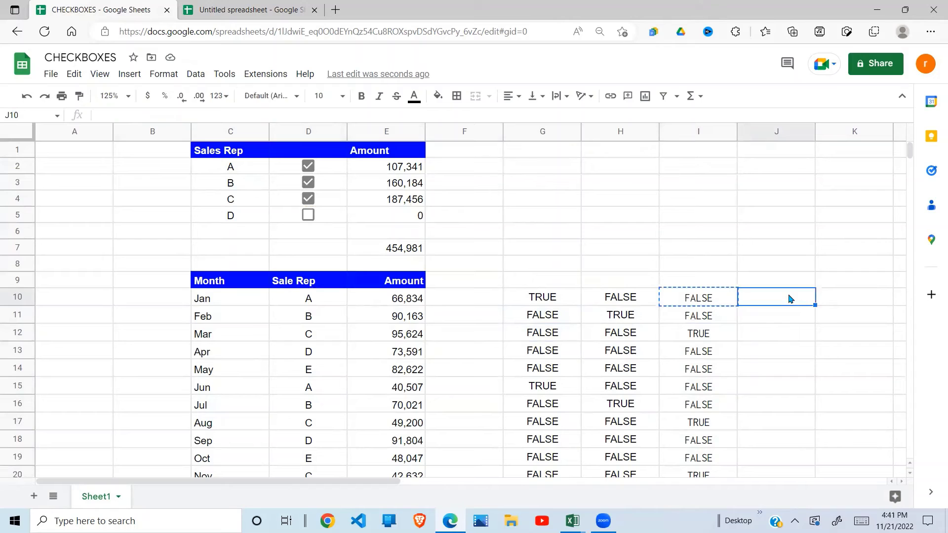
type("FALSE")
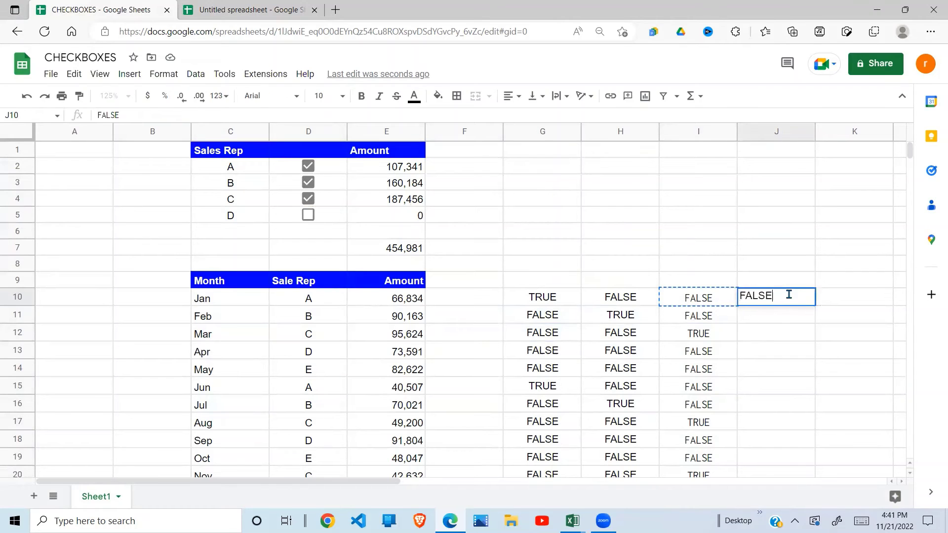
left_click(725, 327)
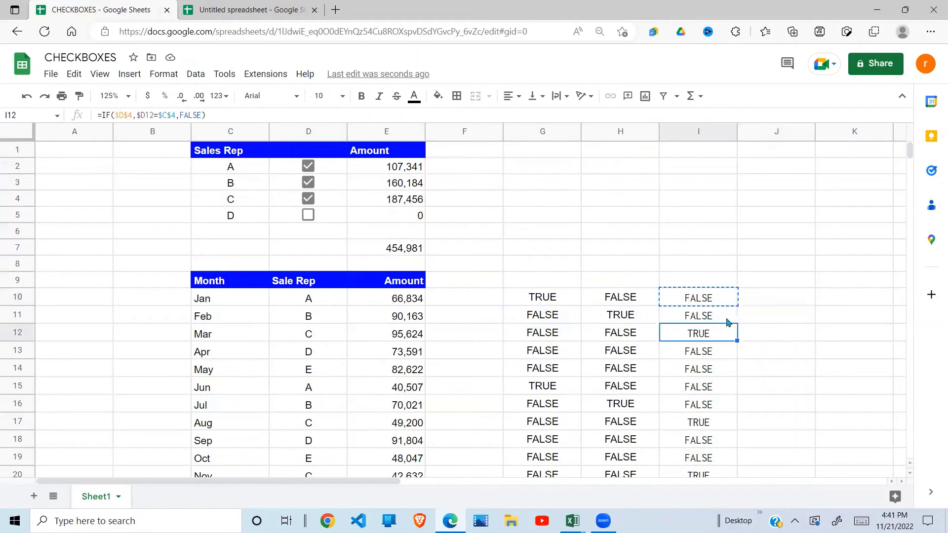
left_click(705, 299)
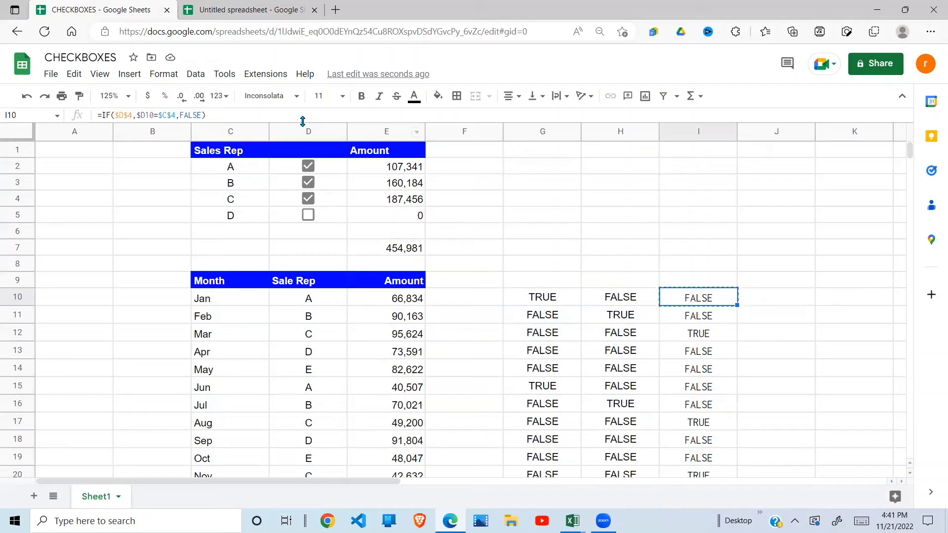
left_click(210, 117)
key("Escape")
left_click(799, 303)
type("=")
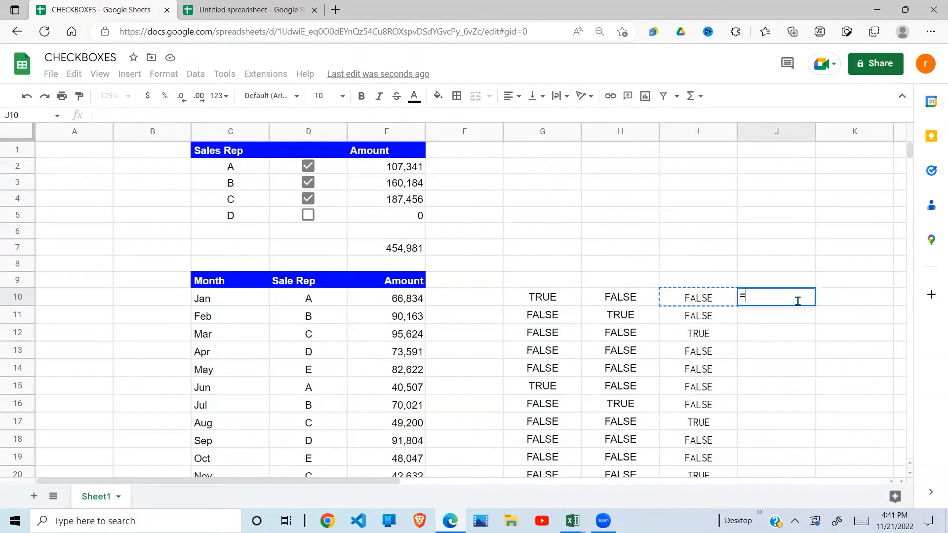
key("ctrl+v")
key("Return")
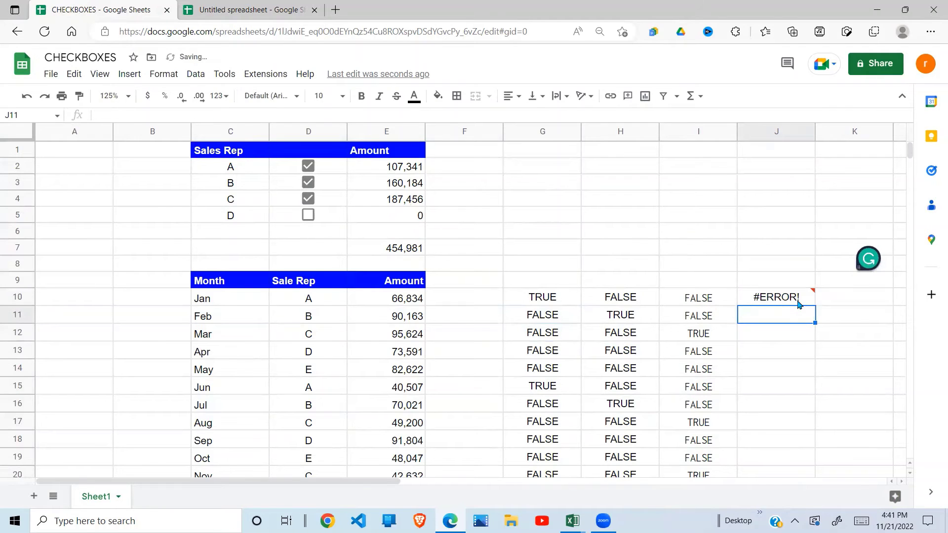
- Fix J10's formula by removing the extra '=' and pointing it to row 5 for rep D
left_click(786, 302)
left_click(108, 116)
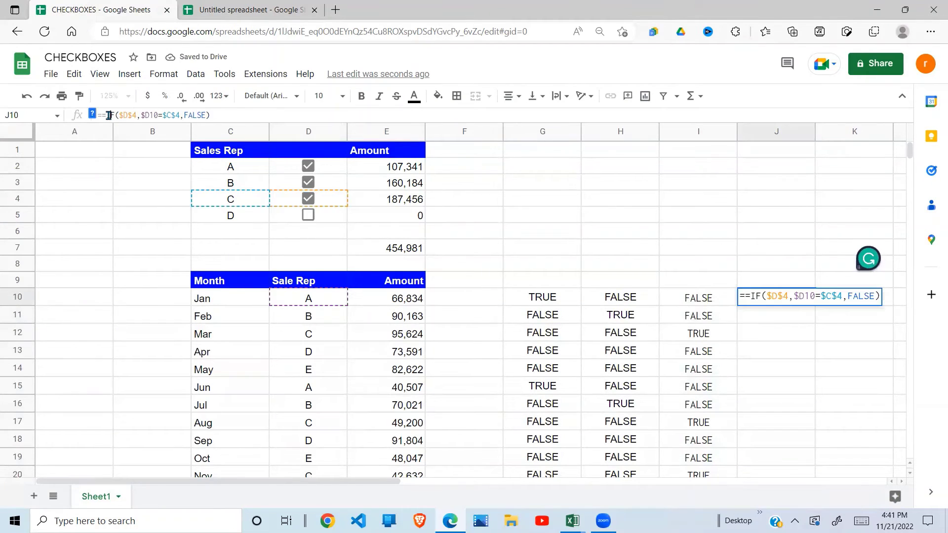
key("BackSpace")
key("Return")
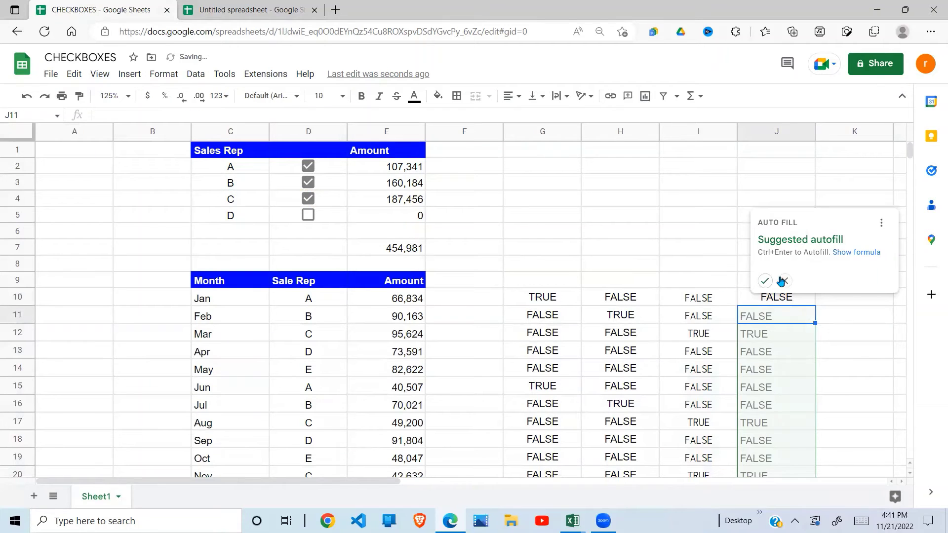
left_click(764, 281)
left_click(789, 297)
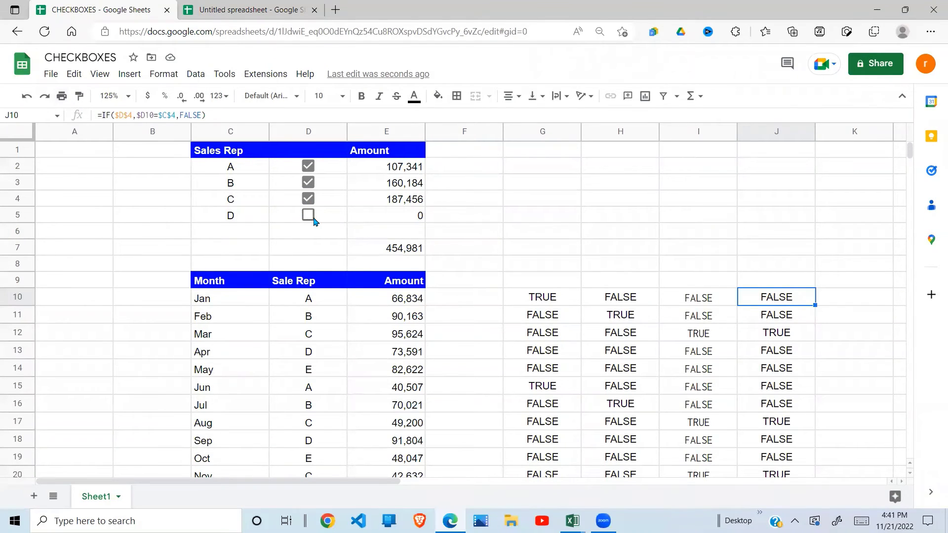
left_click(132, 116)
key("BackSpace")
type("5")
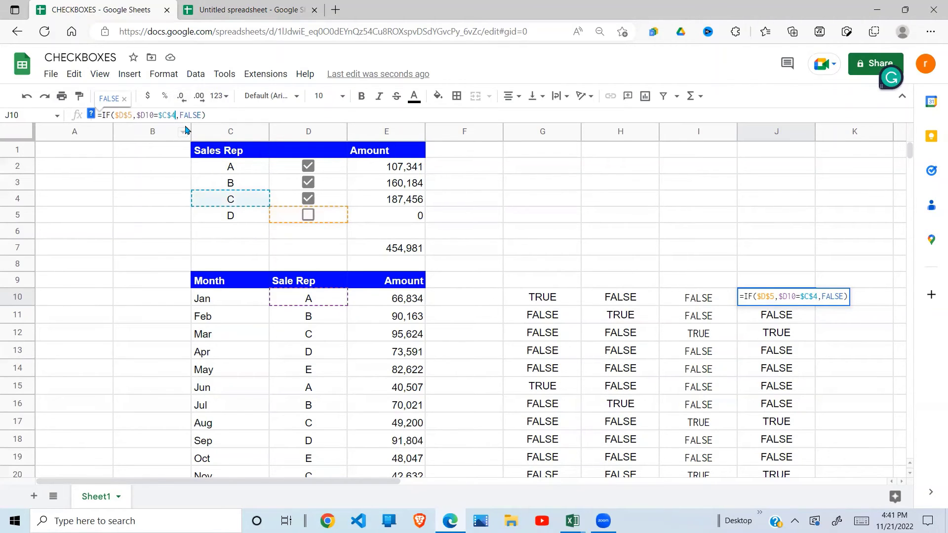
key("Return")
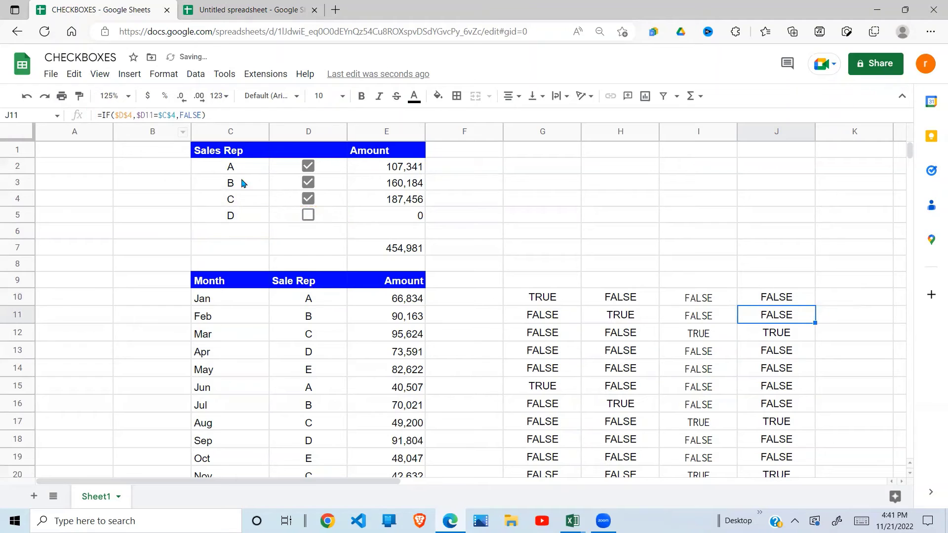
- Fill J10's formula down column J through J21
left_click(803, 303)
left_click_drag(815, 306, 804, 235)
left_click(798, 228)
key("Up")
key("Up")
key("Up")
key("Up")
key("Up")
key("Up")
key("Up")
key("Up")
key("Up")
key("Up")
key("Up")
key("Up")
key("Up")
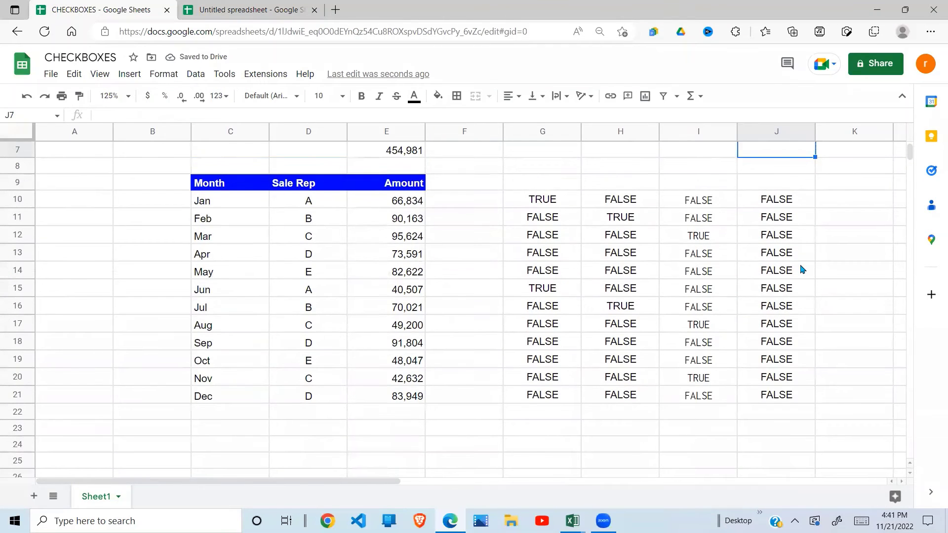
- Tick rep D's checkbox, raising the total to 704,325, and check the April and September rows
key("Up")
key("Up")
key("Up")
key("Up")
key("Up")
key("Up")
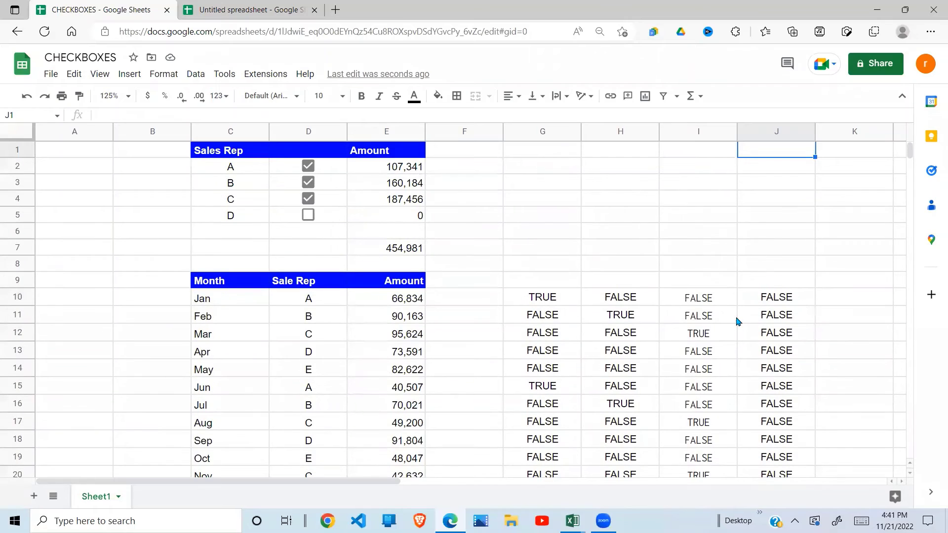
left_click(308, 215)
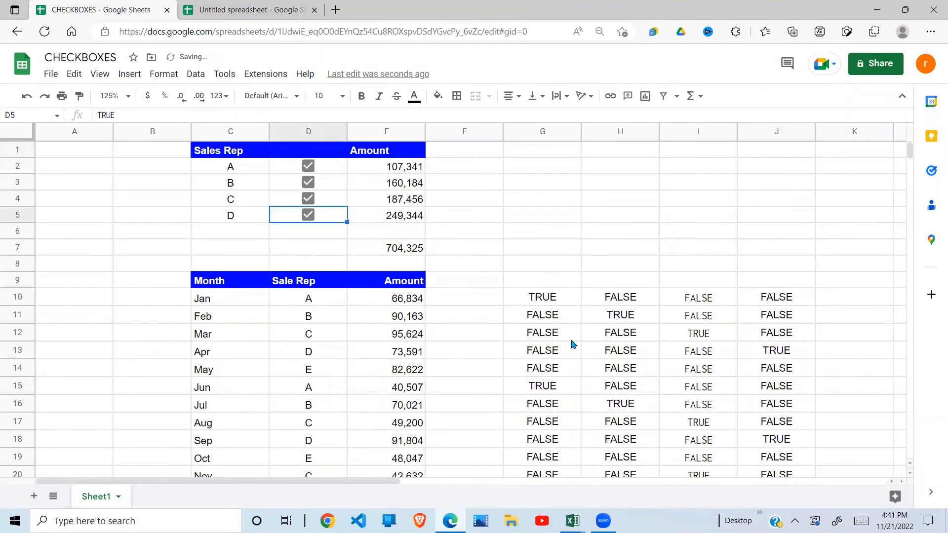
left_click(787, 352)
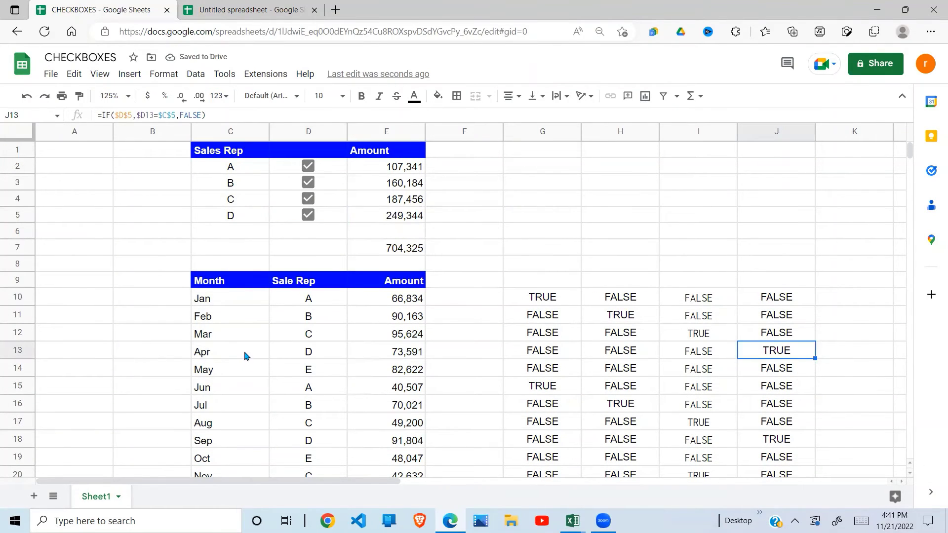
left_click_drag(247, 353, 758, 358)
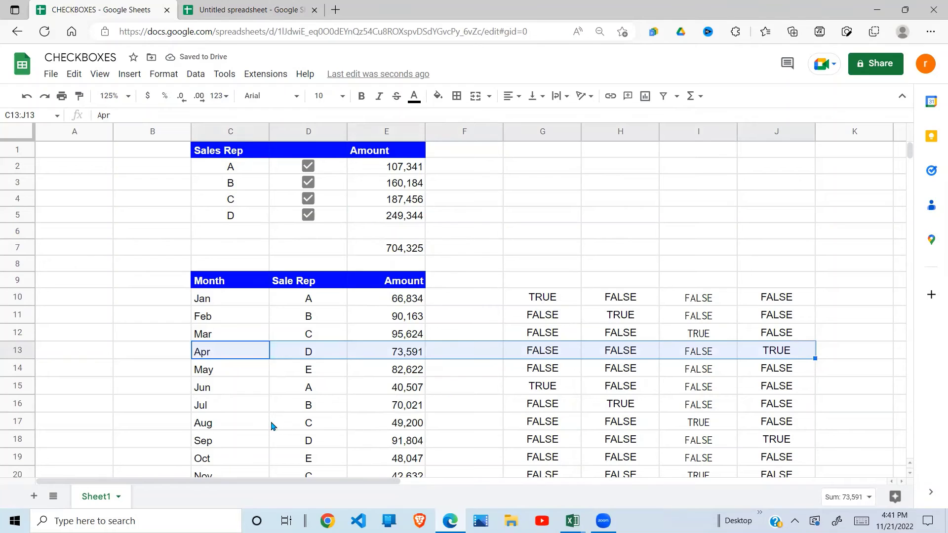
left_click_drag(308, 441, 741, 439)
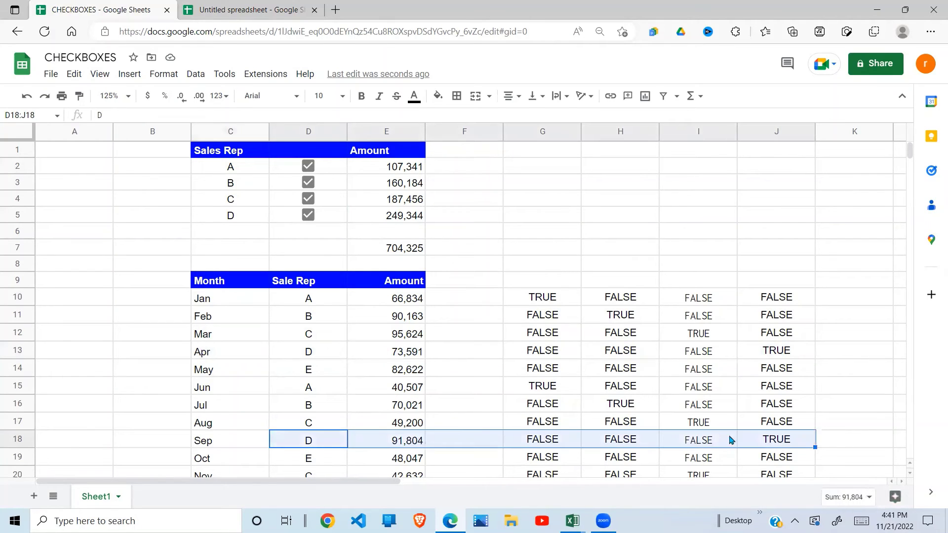
- Review the G10–J10 helper formulas, then select the table C10:E21
left_click(553, 302)
left_click(603, 302)
left_click(695, 300)
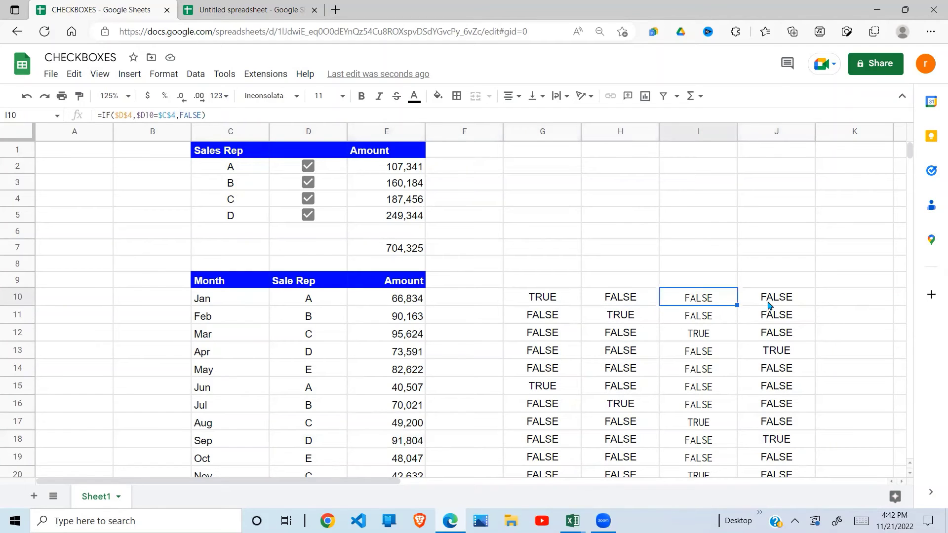
left_click(769, 305)
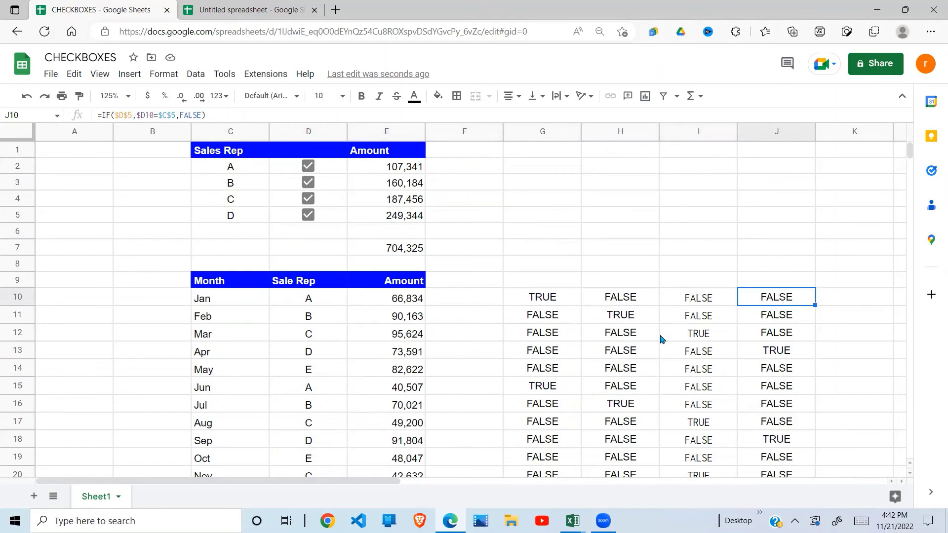
left_click_drag(227, 304, 403, 418)
scroll(559, 291, "up", 2)
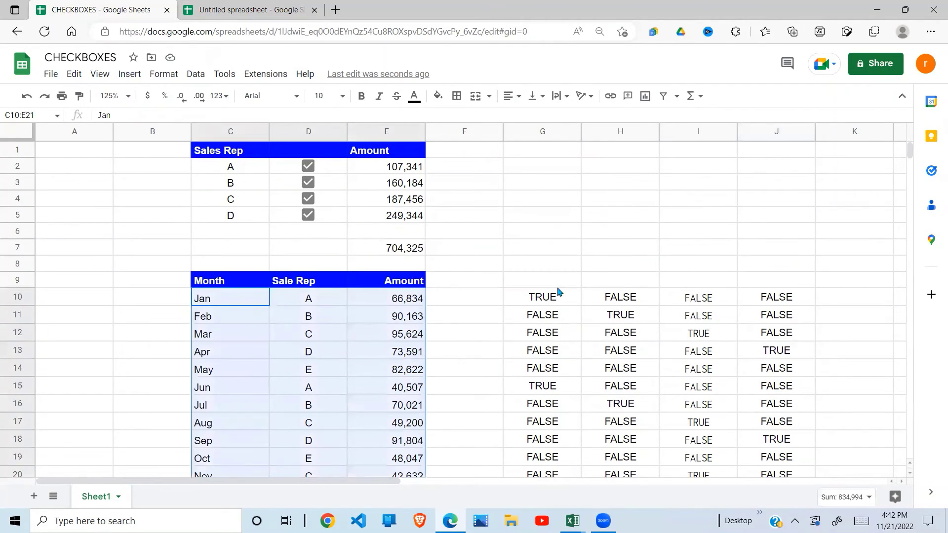
- Copy G10's formula =IF($D$2,$D10=$C$2,FALSE) and select C10:E21
left_click(547, 299)
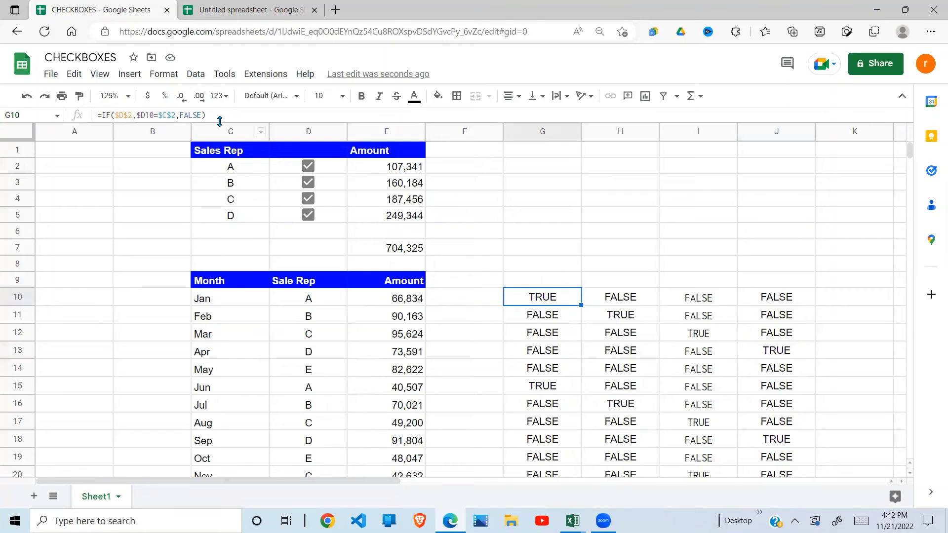
left_click_drag(206, 116, 87, 118)
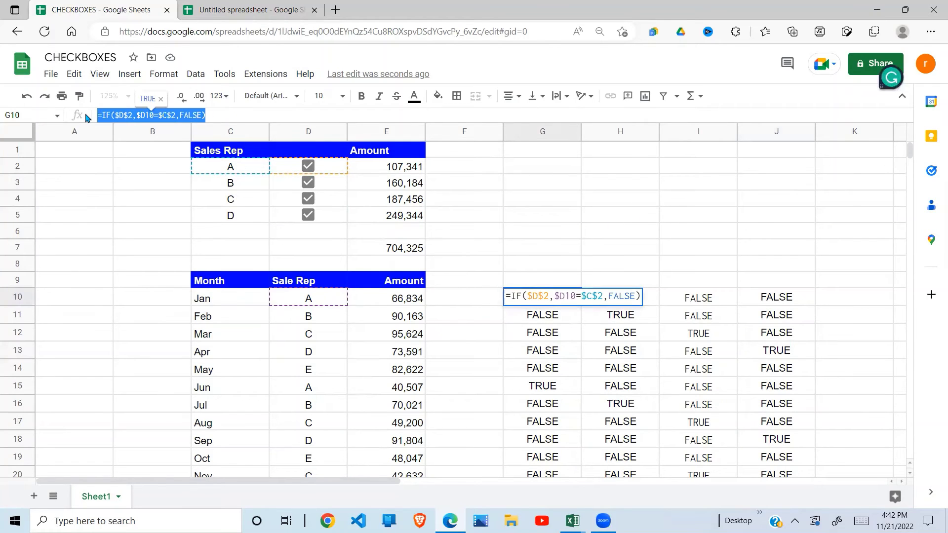
key("Escape")
left_click_drag(230, 307, 415, 413)
- Add a 'Custom formula is' conditional rule with rep A's formula and cyan fill
left_click(165, 75)
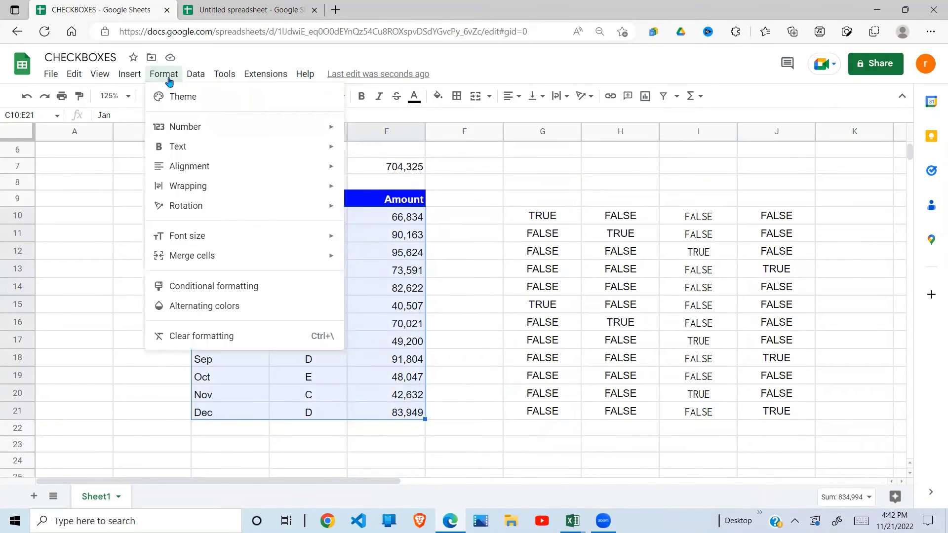
left_click(194, 287)
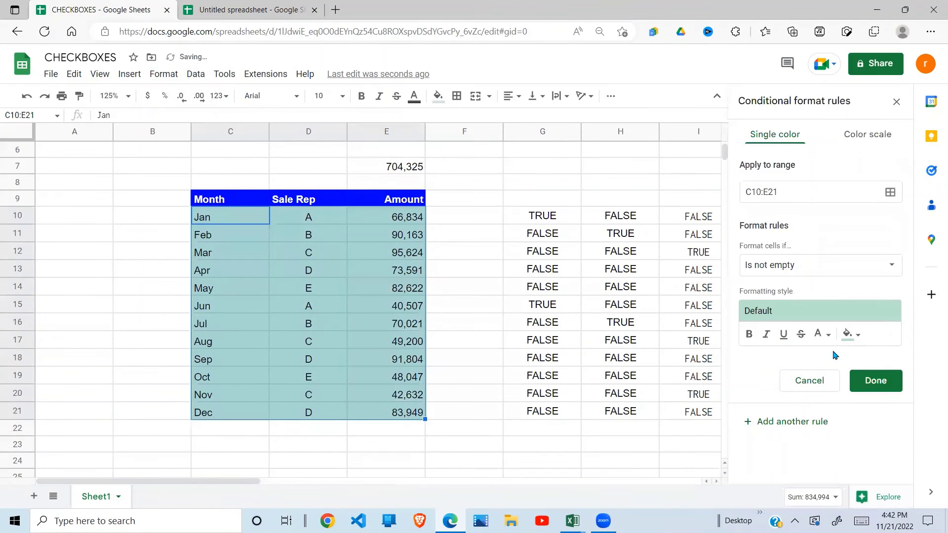
left_click(893, 268)
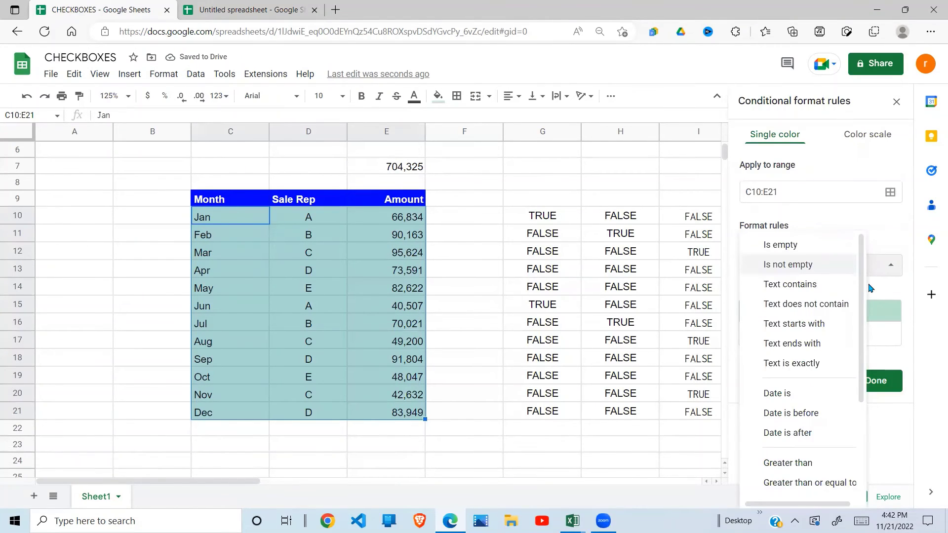
scroll(800, 395, "down", 3)
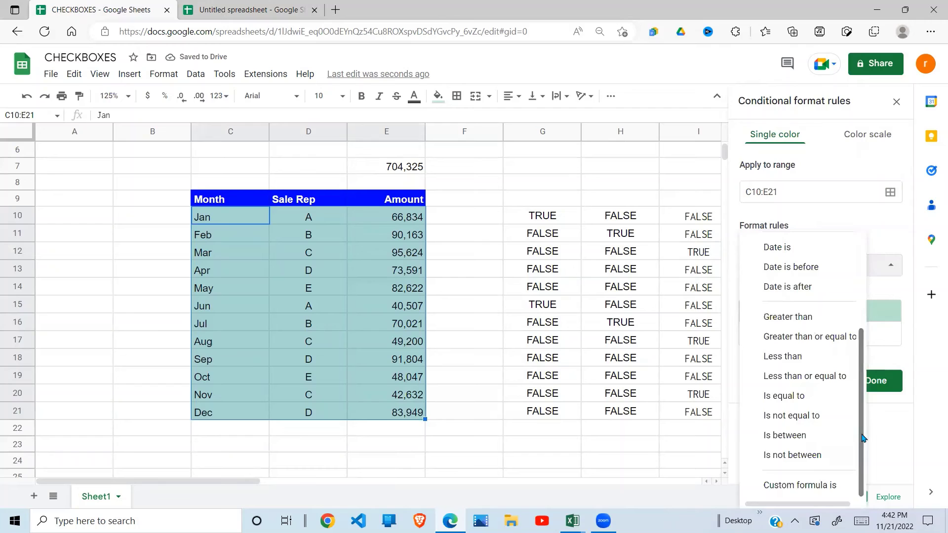
left_click(800, 486)
left_click(776, 291)
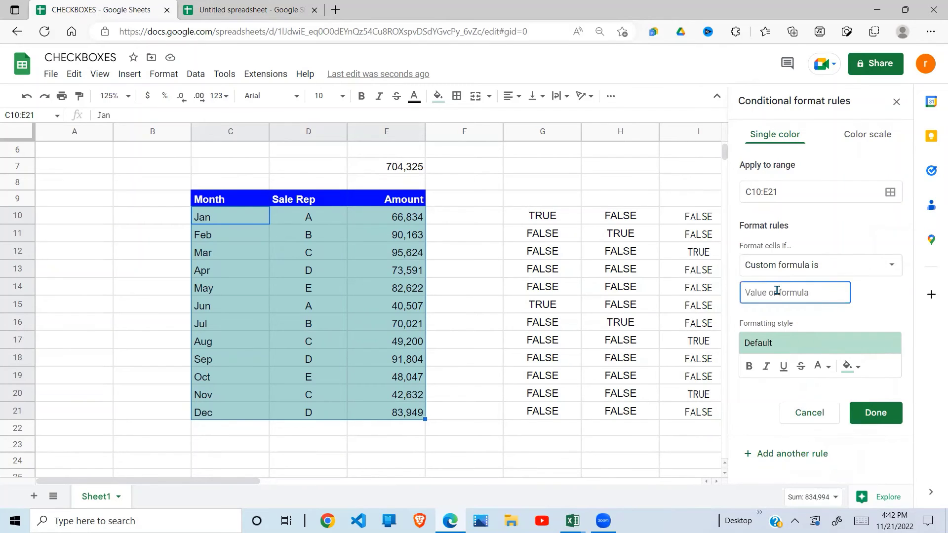
key("ctrl+v")
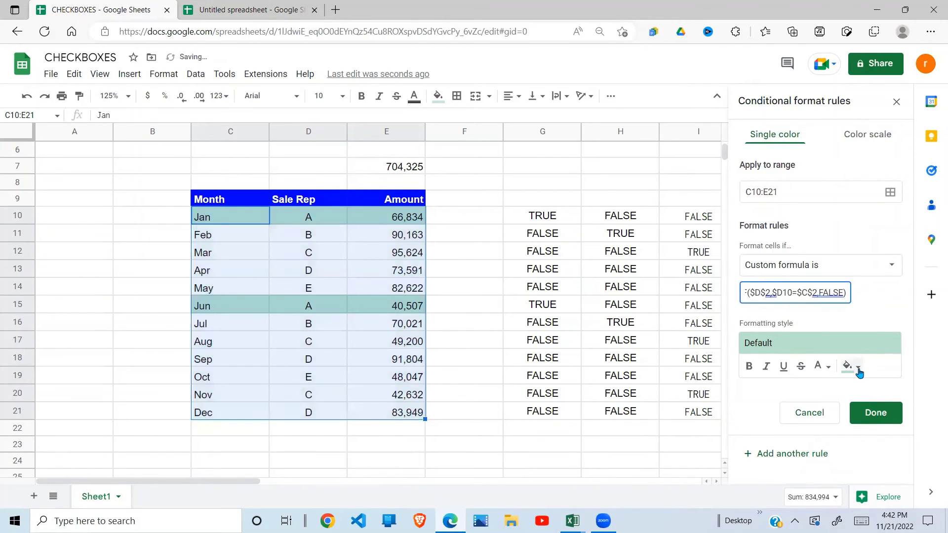
left_click(848, 367)
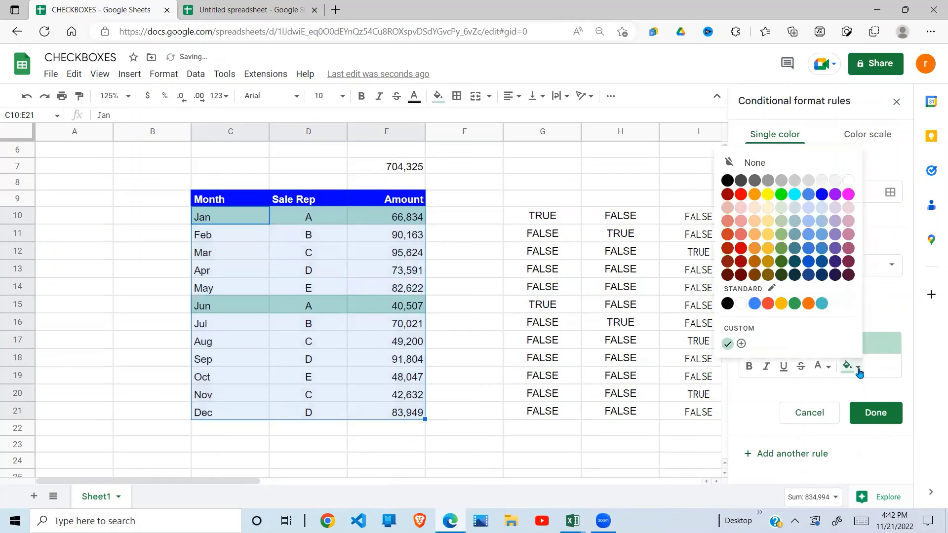
left_click(794, 194)
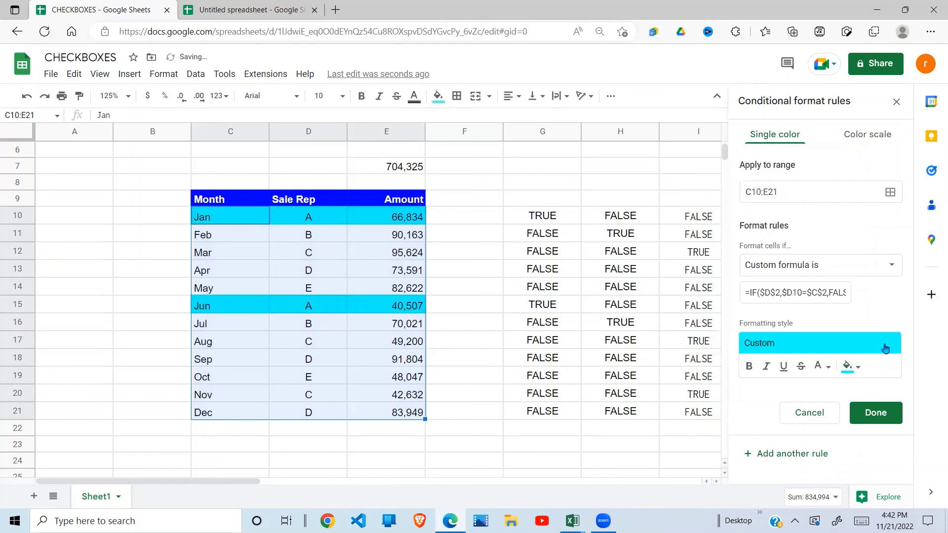
left_click(894, 411)
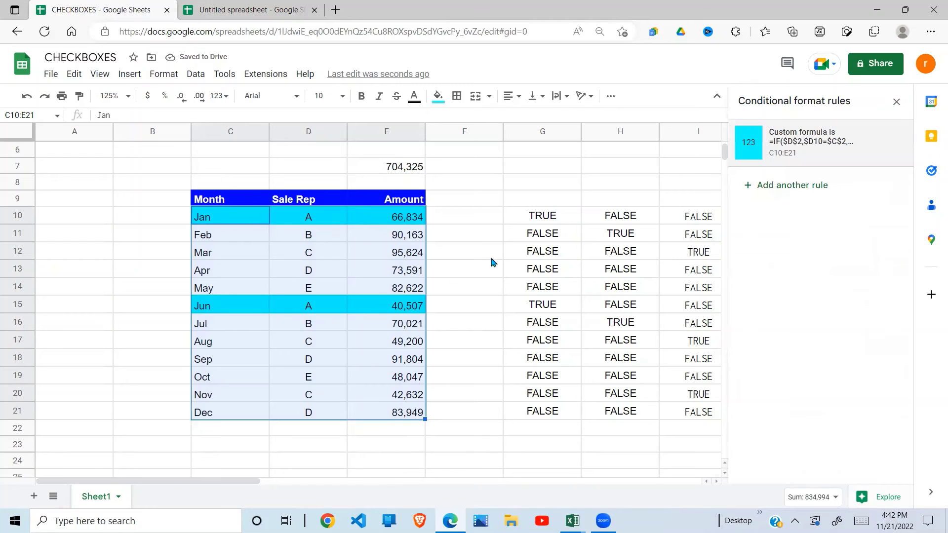
left_click_drag(724, 158, 724, 147)
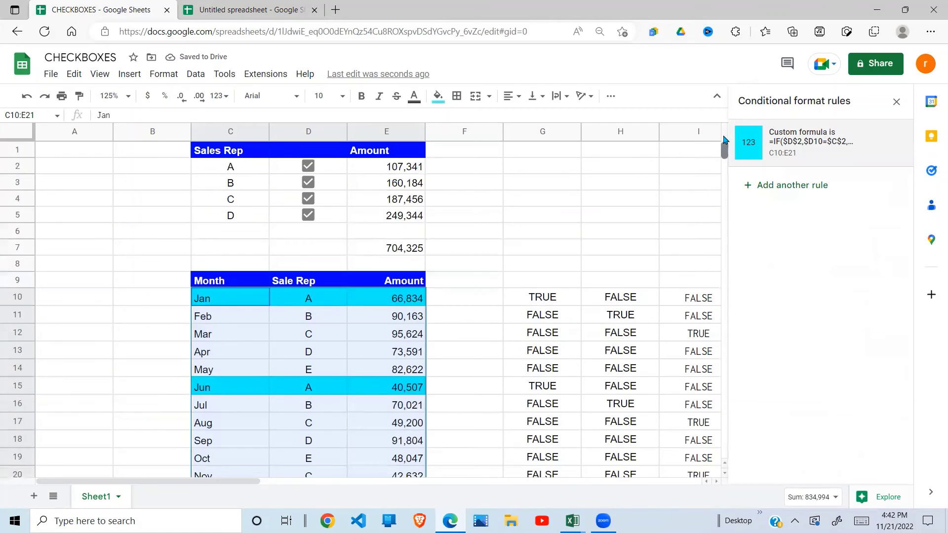
- Copy rep B's formula =IF($D$3,$D10=$C$3,FALSE) from H10
left_click(556, 317)
left_click(607, 297)
left_click(237, 114)
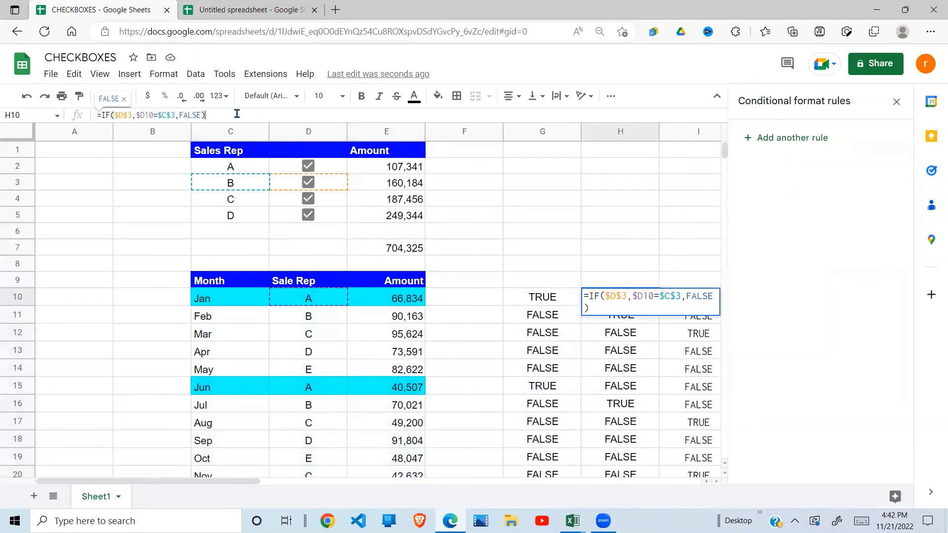
left_click_drag(237, 114, 71, 115)
key("ctrl+c")
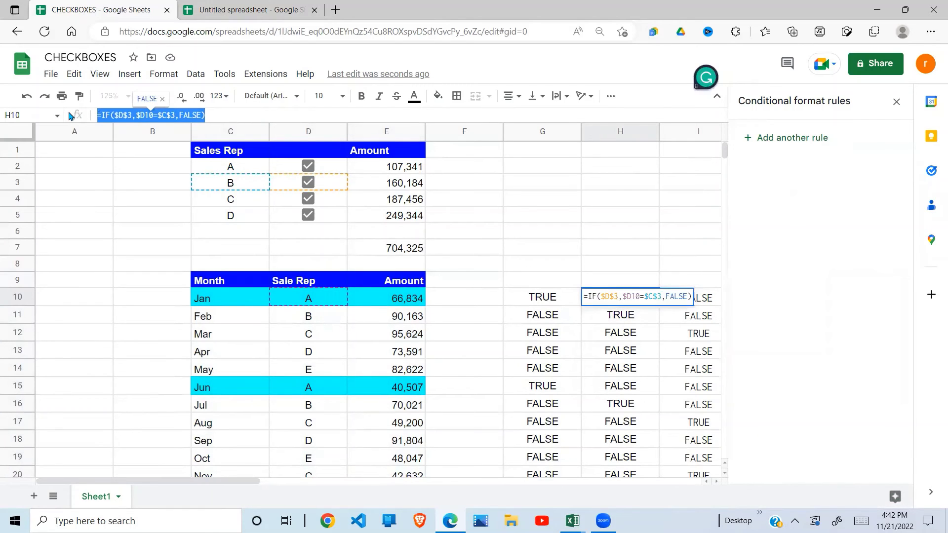
key("Escape")
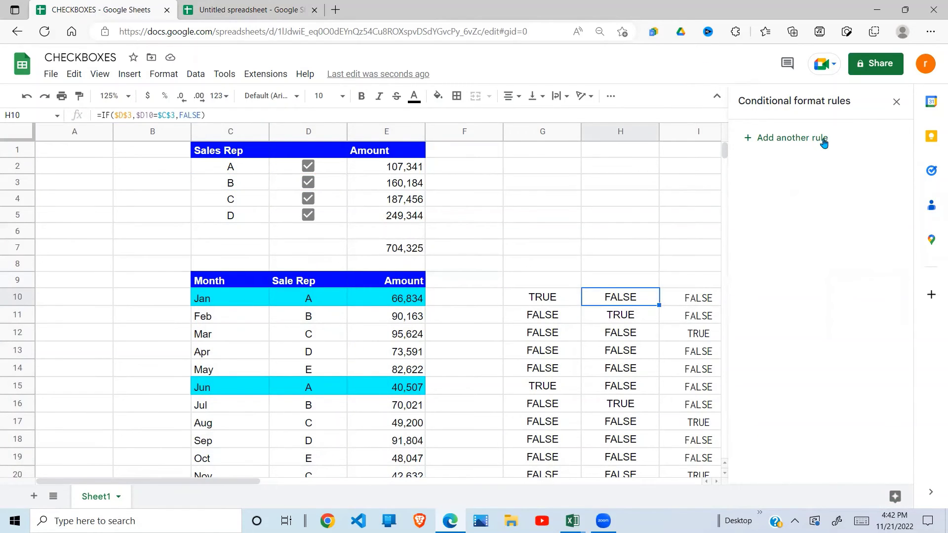
- Add a second custom-formula rule on C10:E21 with that formula, keeping the default green fill
left_click(278, 312)
left_click_drag(209, 304, 404, 384)
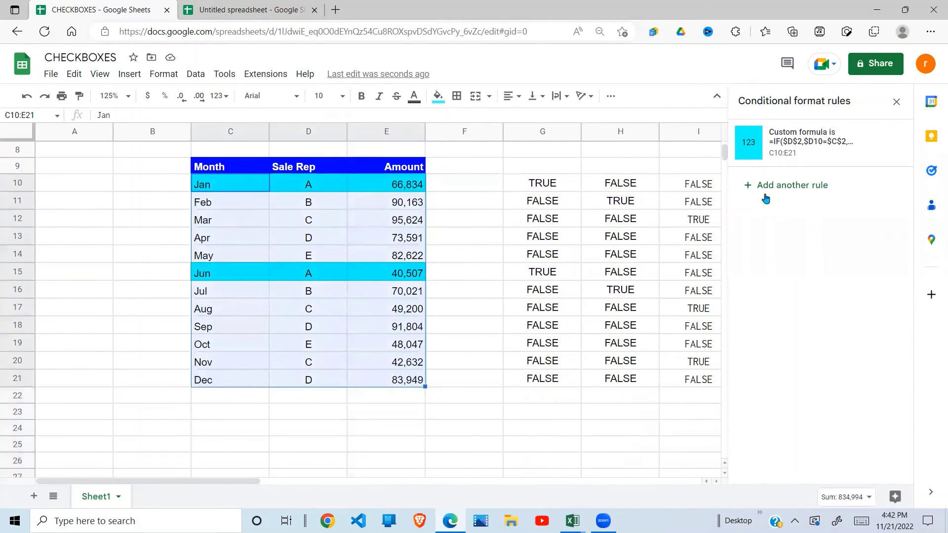
left_click(788, 186)
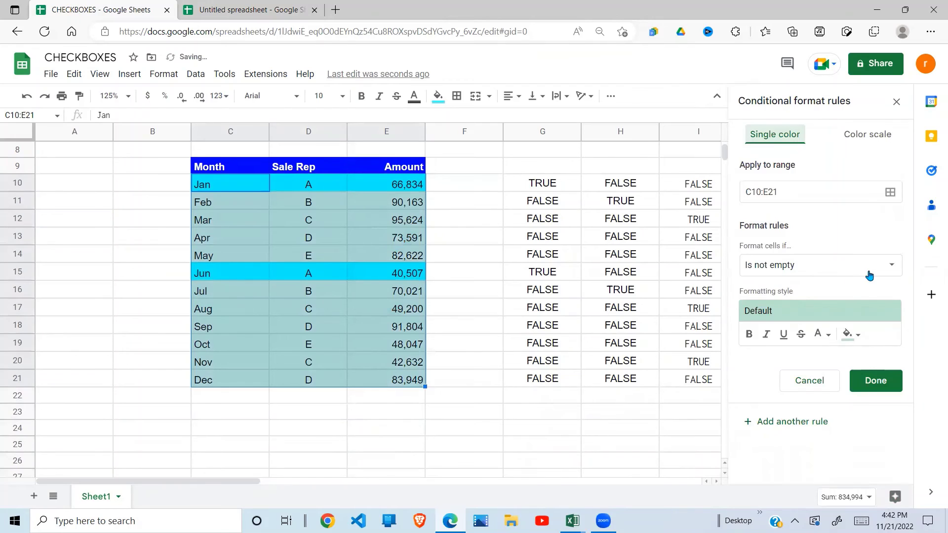
left_click(869, 274)
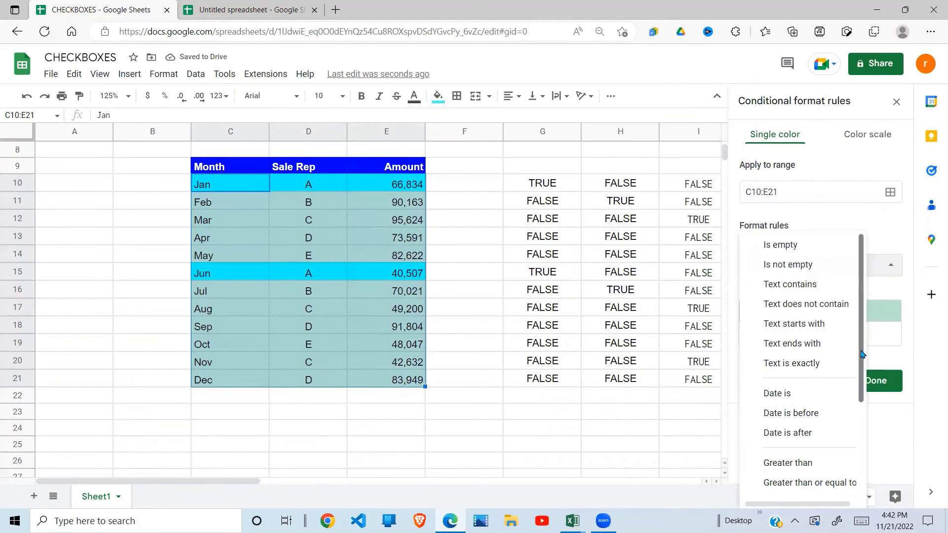
scroll(860, 354, "down", 5)
left_click(834, 483)
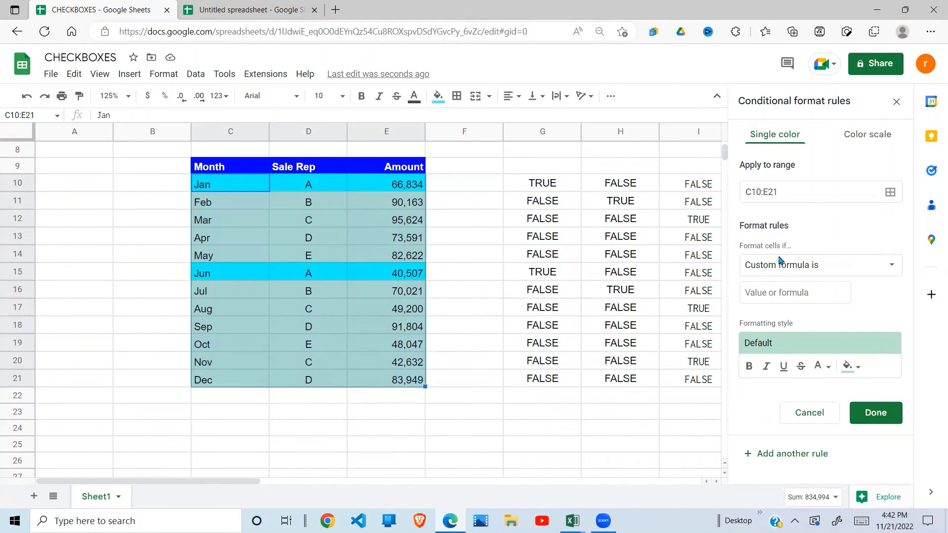
left_click(765, 294)
key("ctrl+v")
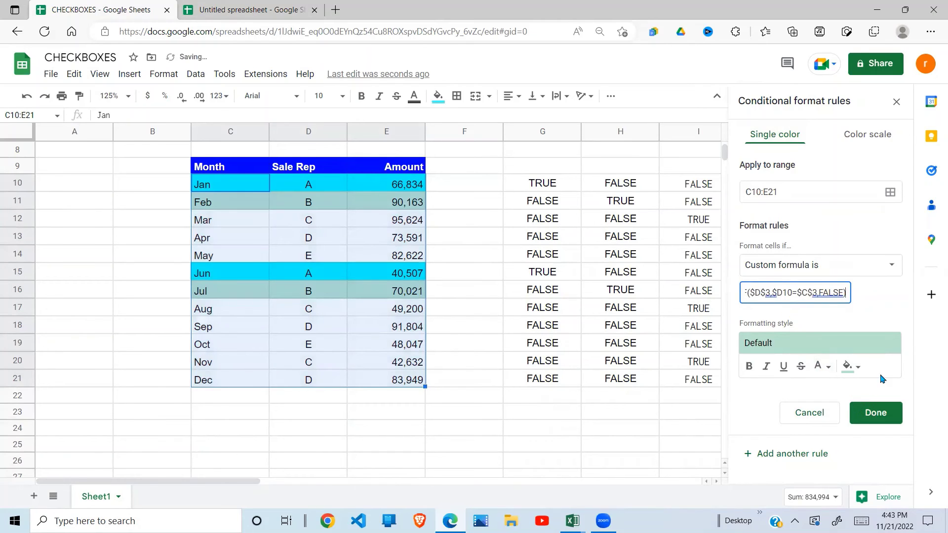
left_click(888, 416)
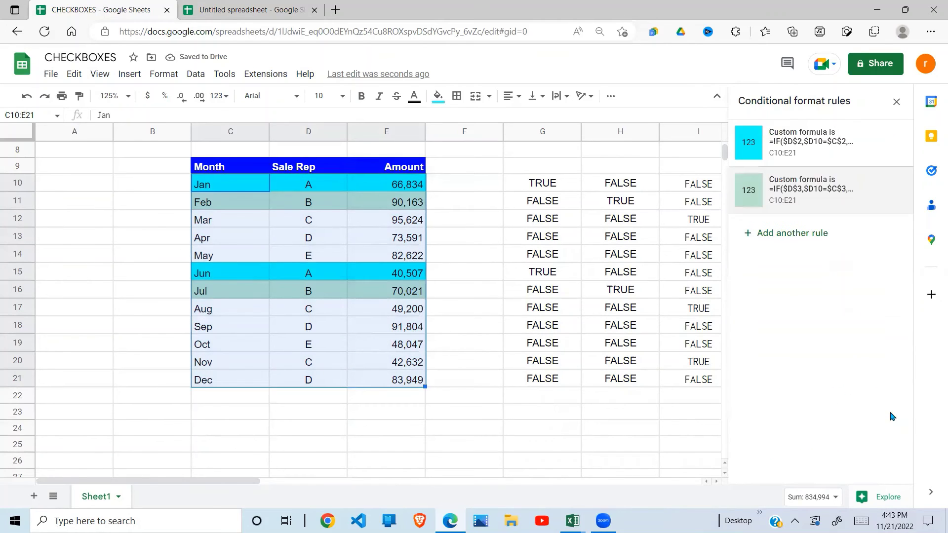
- Copy rep C's formula =IF($D$4,$D10=$C$4,FALSE) from I10
left_click(628, 327)
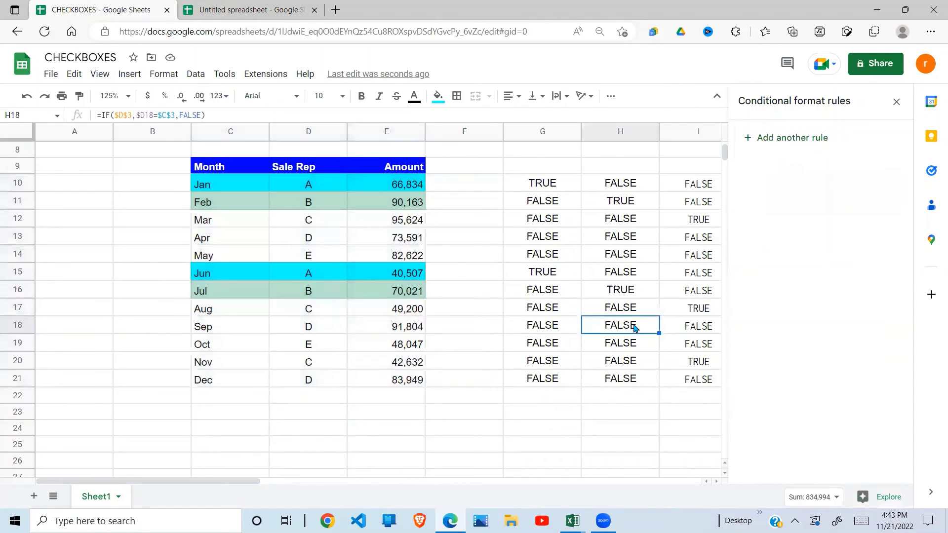
left_click(695, 186)
left_click_drag(206, 116, 97, 116)
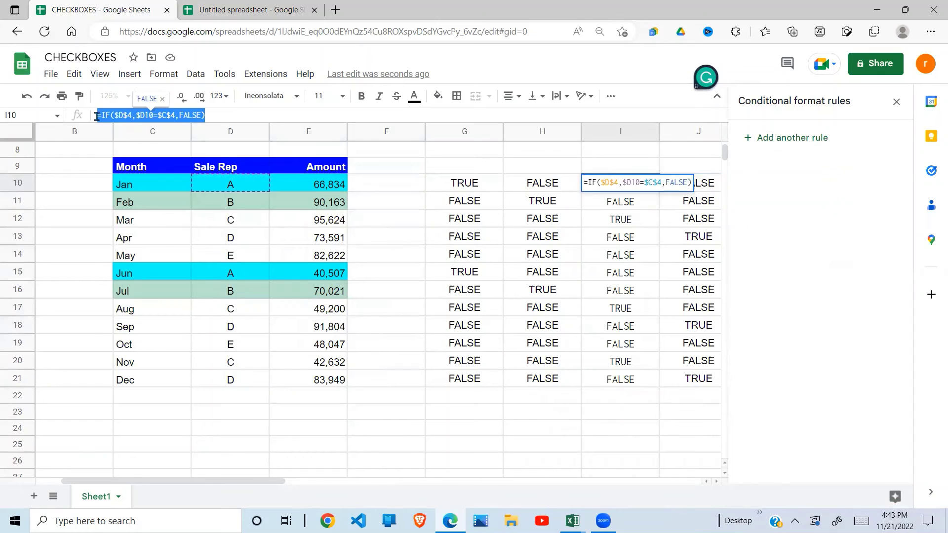
key("Escape")
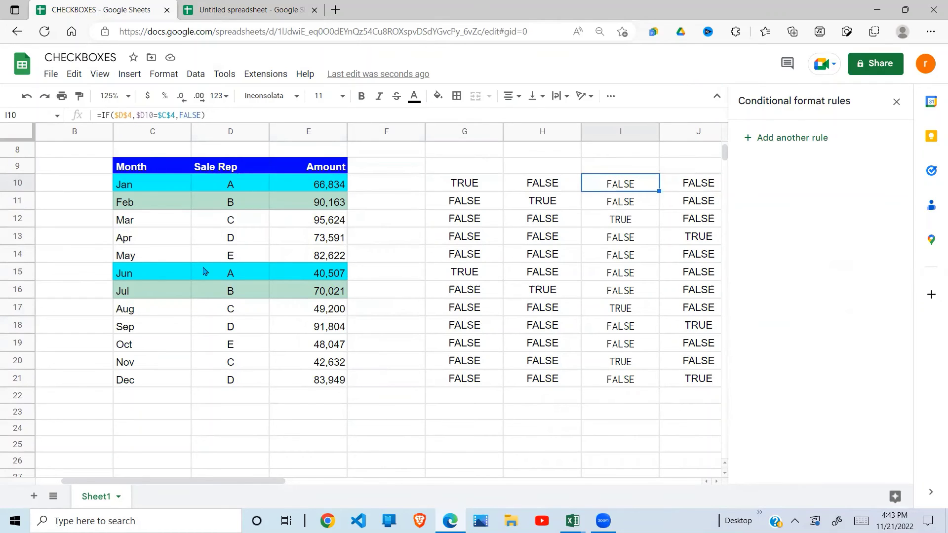
- Add a third custom-formula rule on C10:E21 with that formula and light yellow fill
left_click_drag(151, 190, 325, 380)
left_click(792, 233)
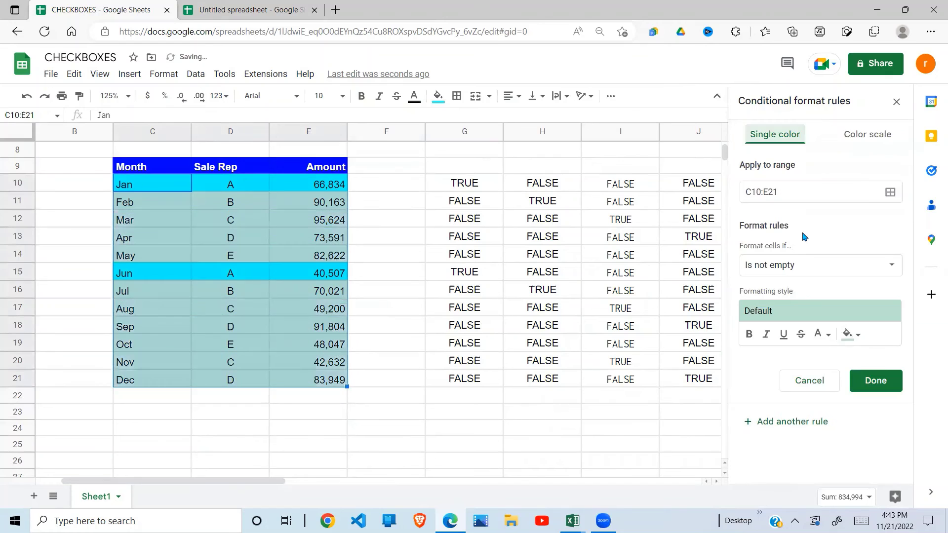
left_click(892, 265)
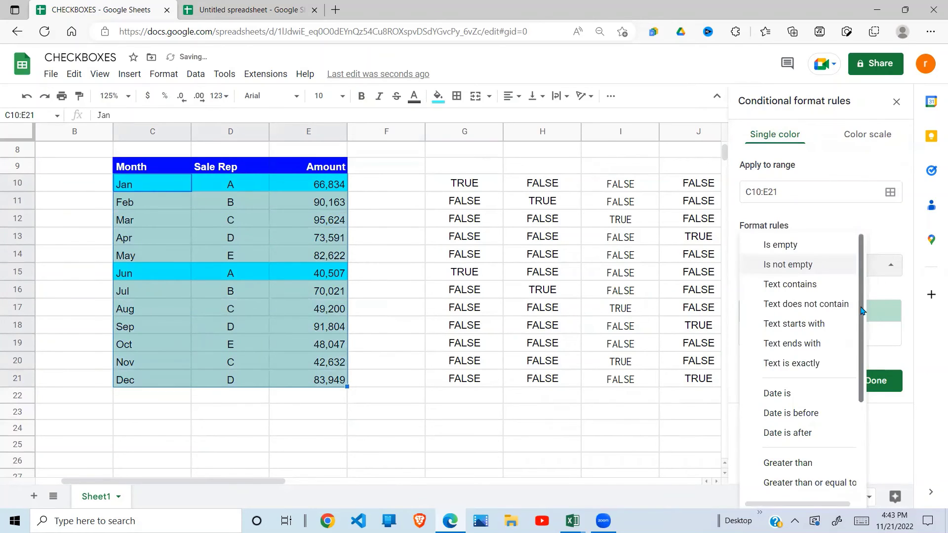
scroll(859, 345, "down", 3)
left_click(805, 485)
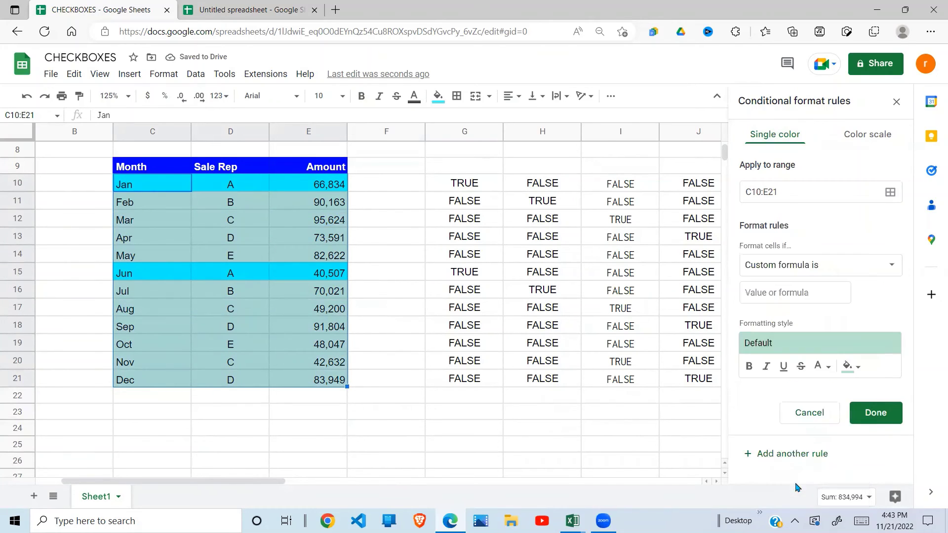
left_click(777, 294)
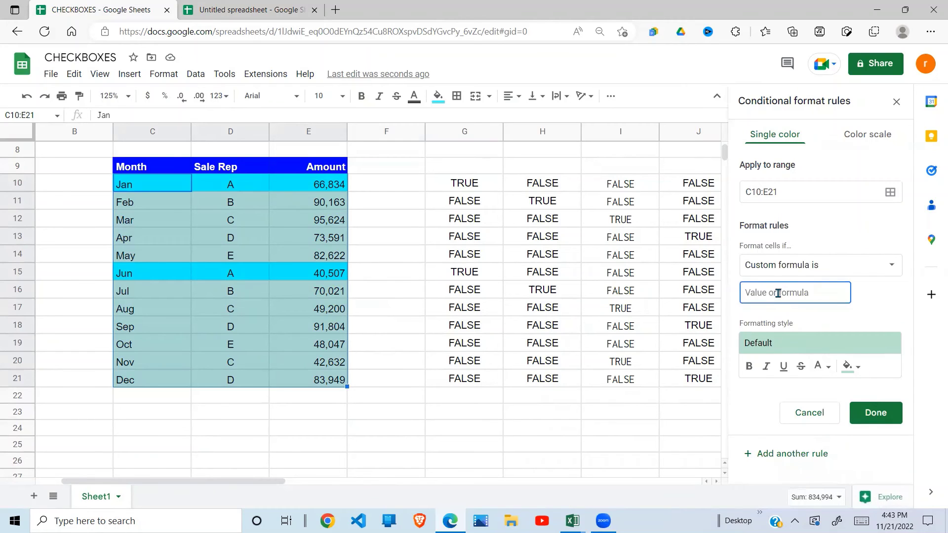
key("ctrl+v")
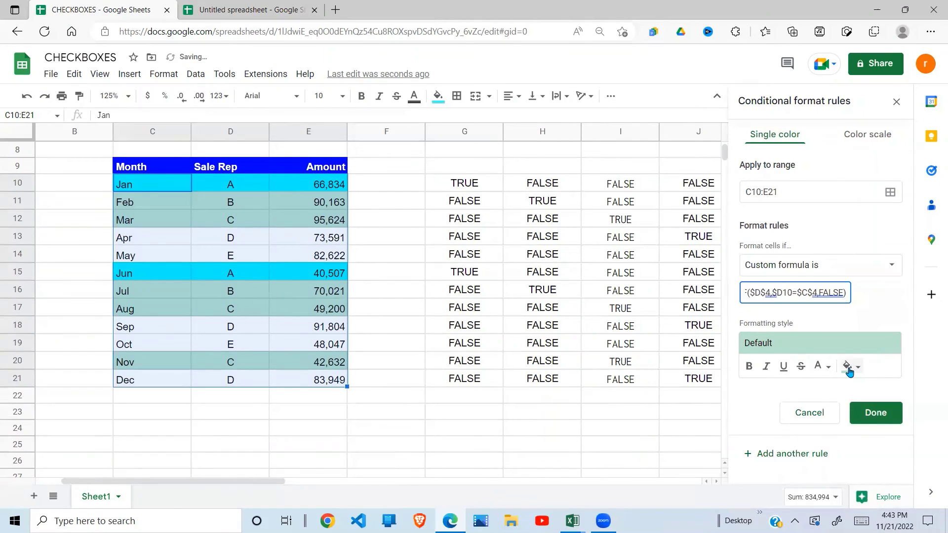
left_click(849, 370)
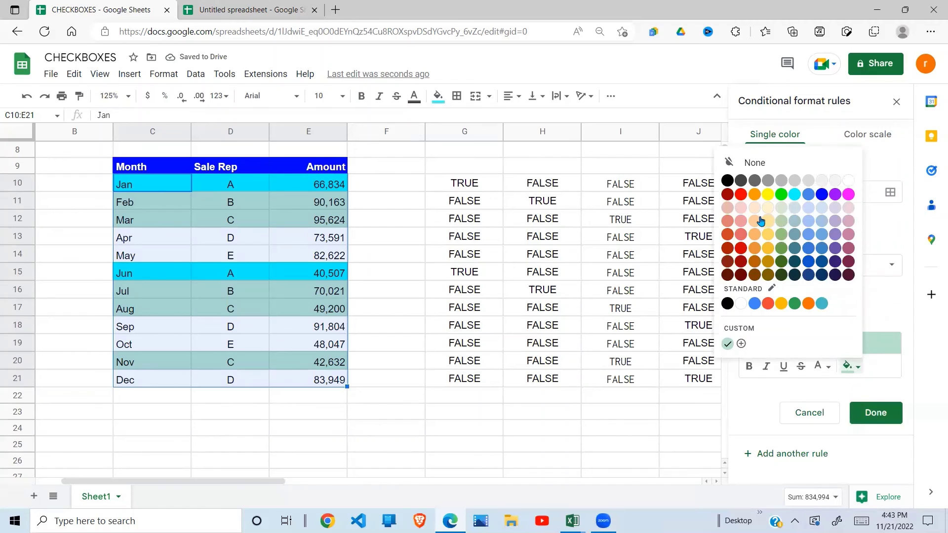
left_click(768, 209)
left_click(882, 417)
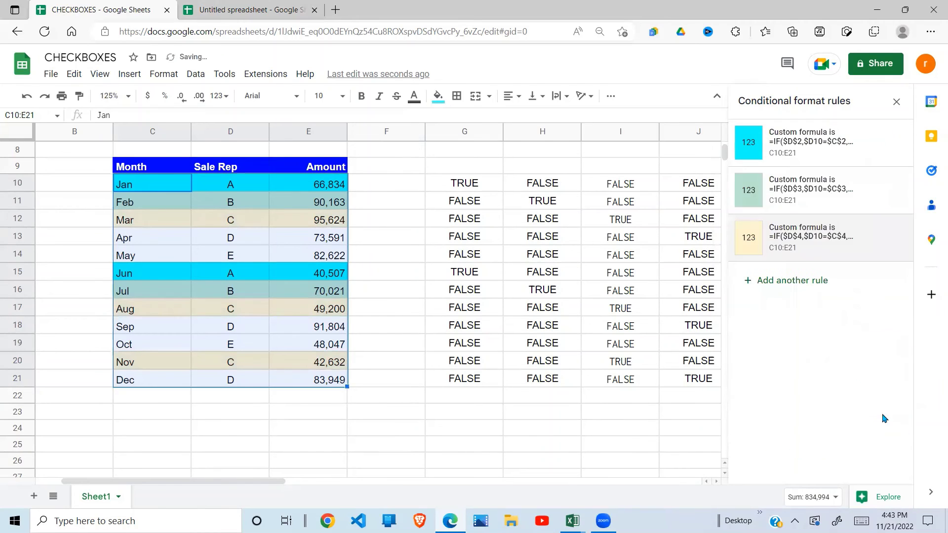
left_click(663, 403)
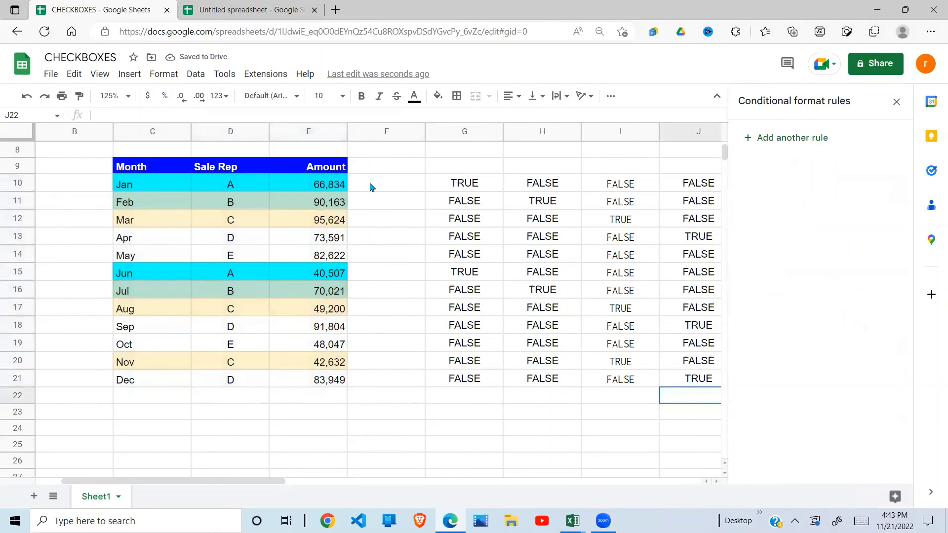
- Copy rep D's formula =IF($D$5,$D10=$C$5,FALSE) from J10
left_click(697, 185)
left_click_drag(217, 115, 89, 117)
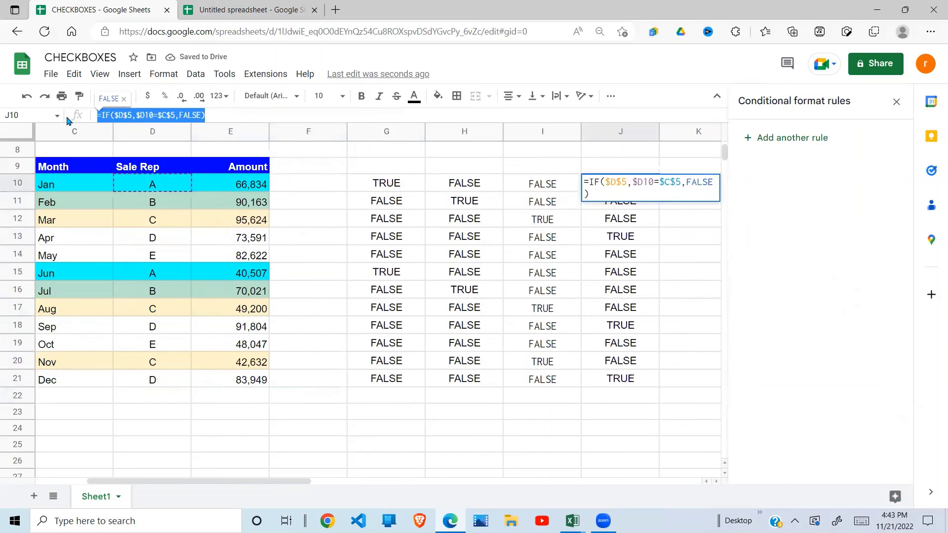
key("Escape")
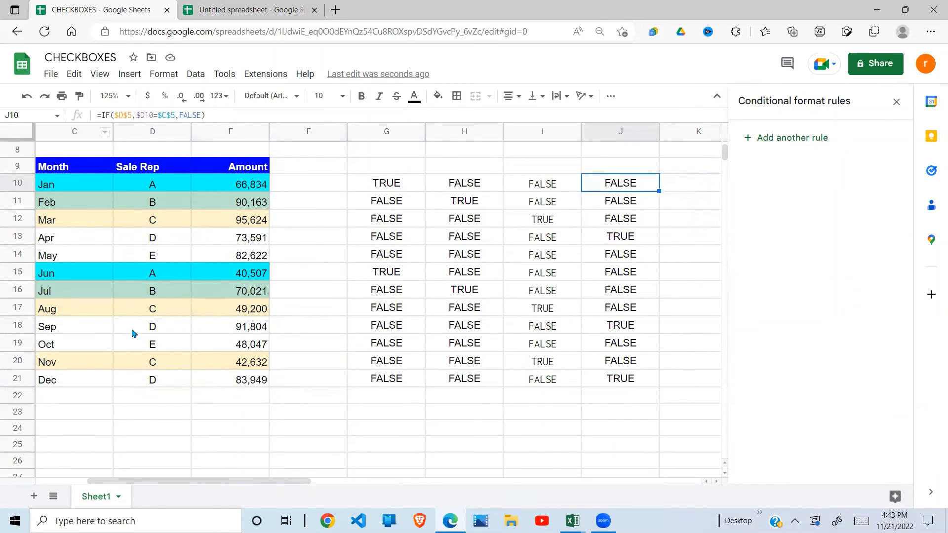
left_click(148, 327)
left_click(298, 326)
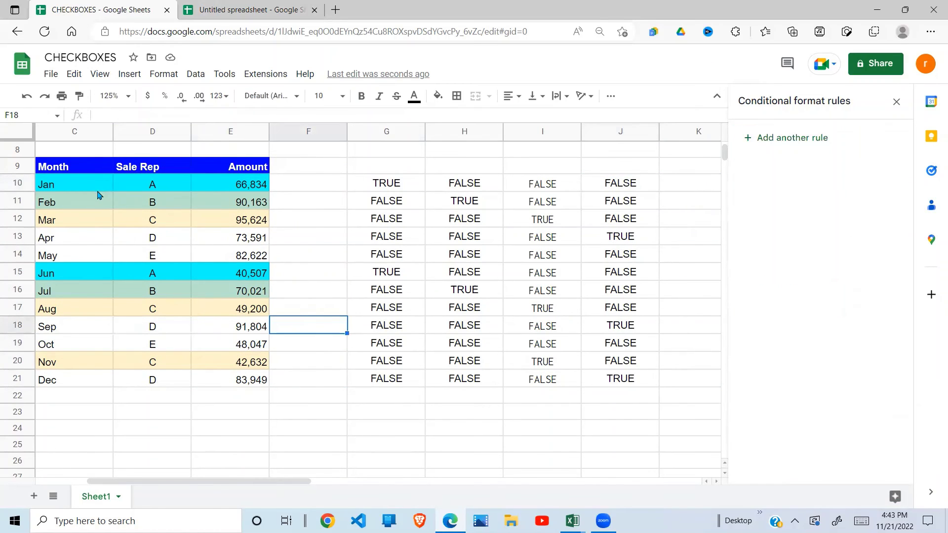
- Add a fourth custom-formula rule on C10:E21 with that formula and light red fill
left_click_drag(97, 192, 256, 378)
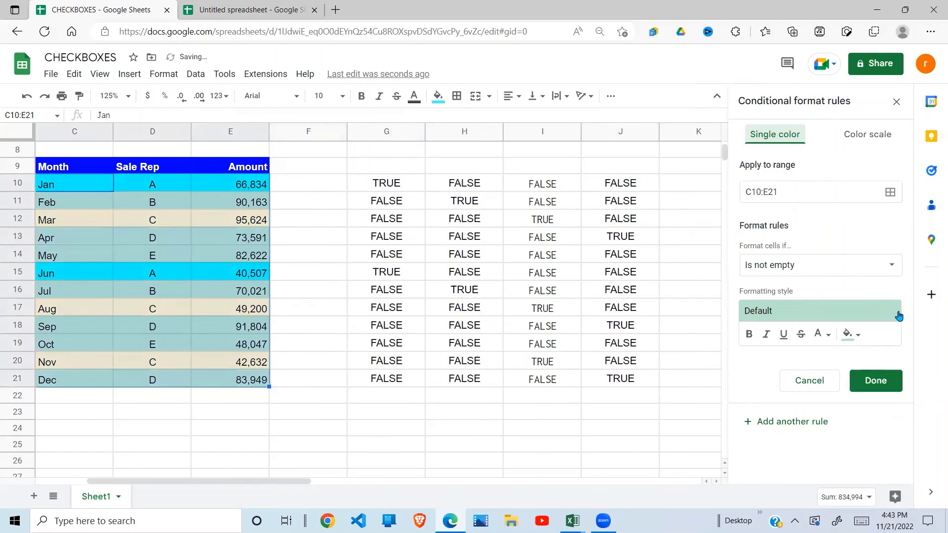
left_click(892, 265)
scroll(858, 444, "down", 5)
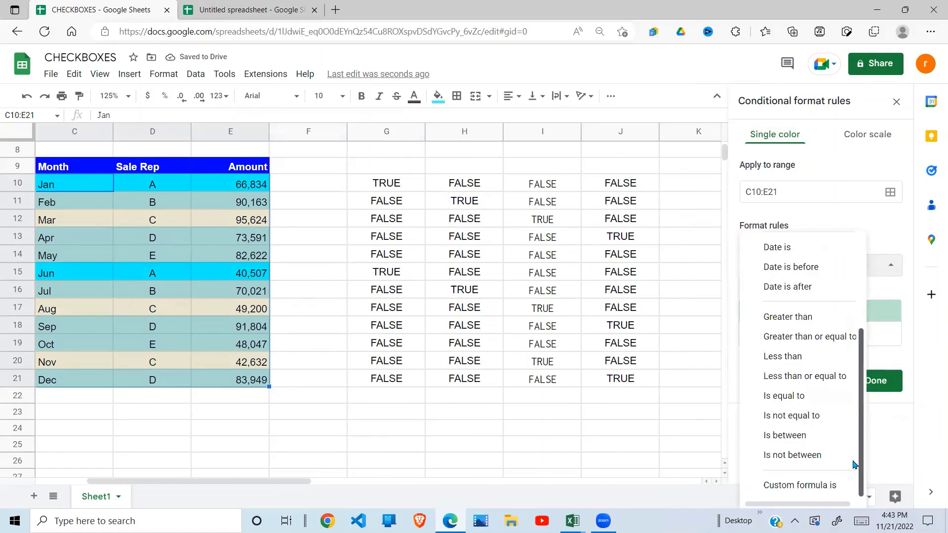
left_click(812, 486)
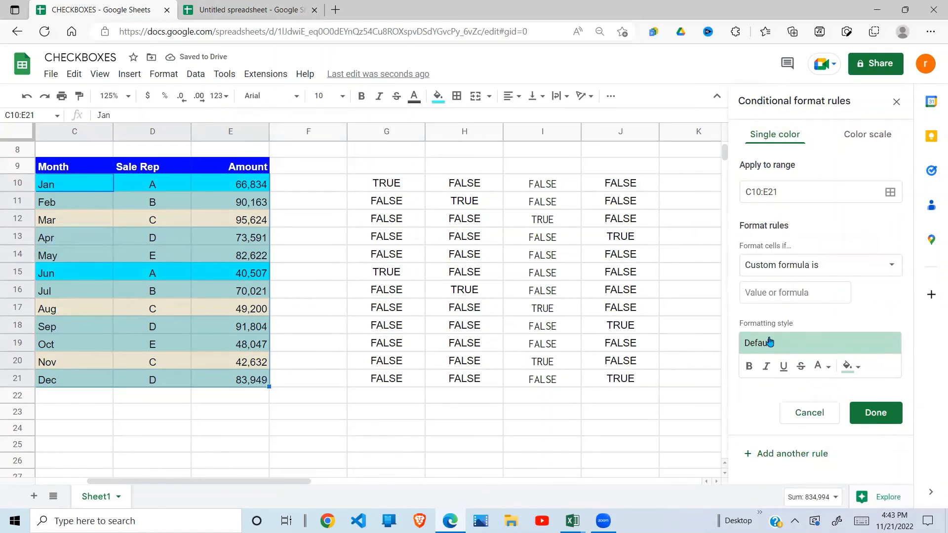
left_click(769, 291)
key("ctrl+v")
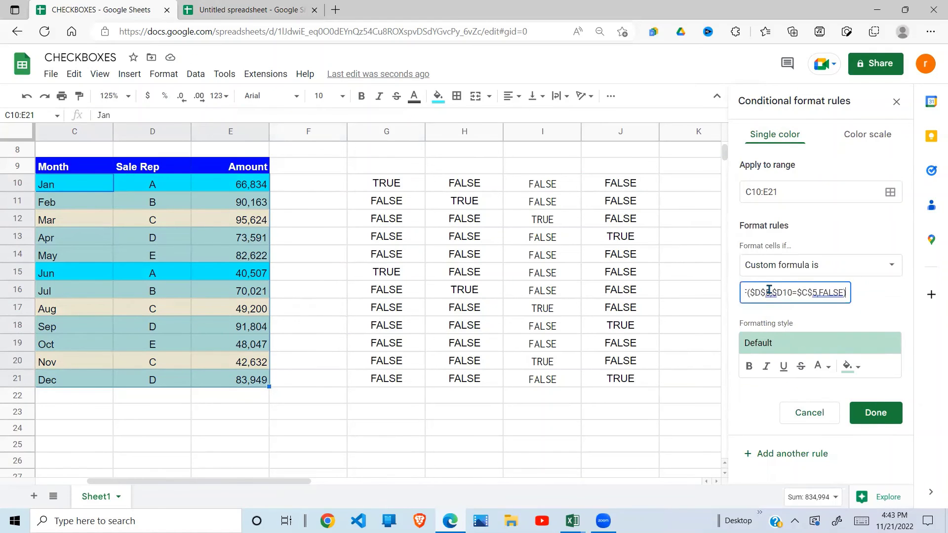
left_click(859, 370)
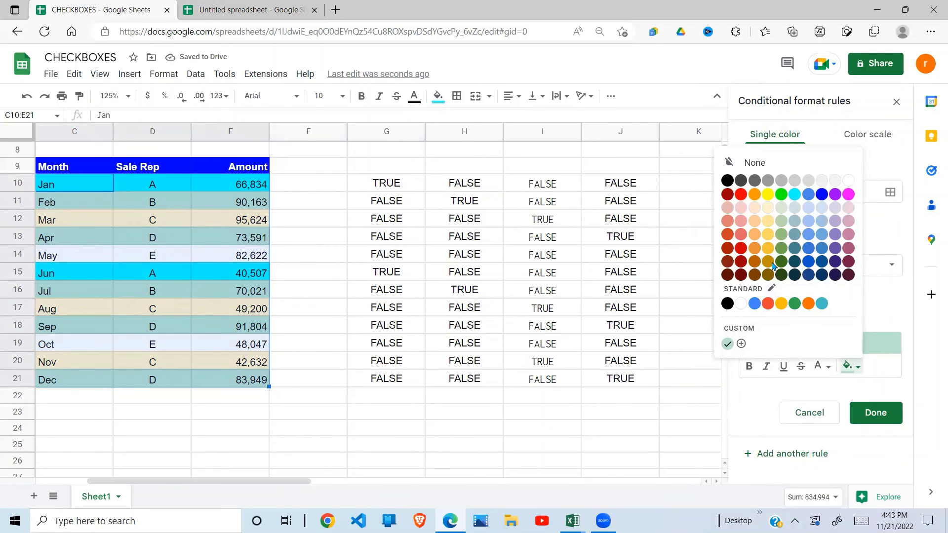
left_click(728, 209)
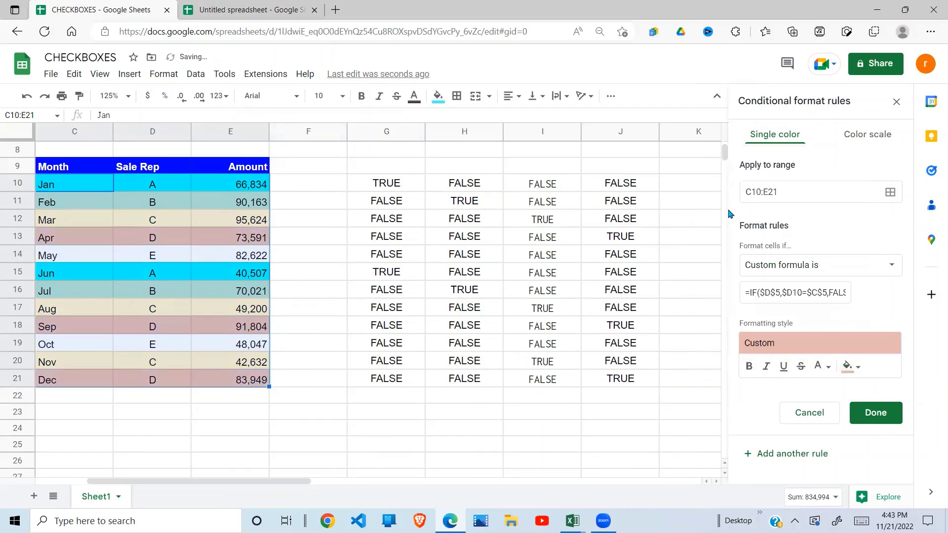
left_click(874, 417)
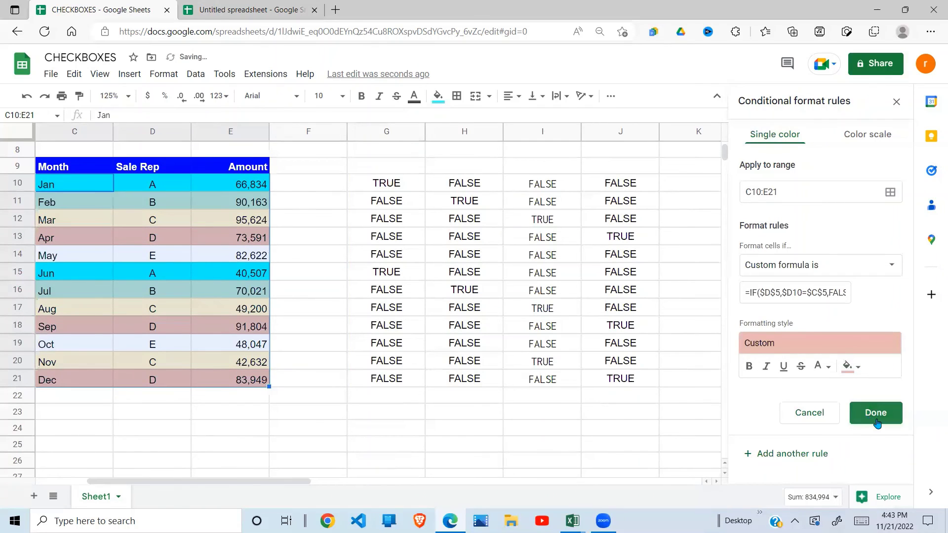
left_click(657, 426)
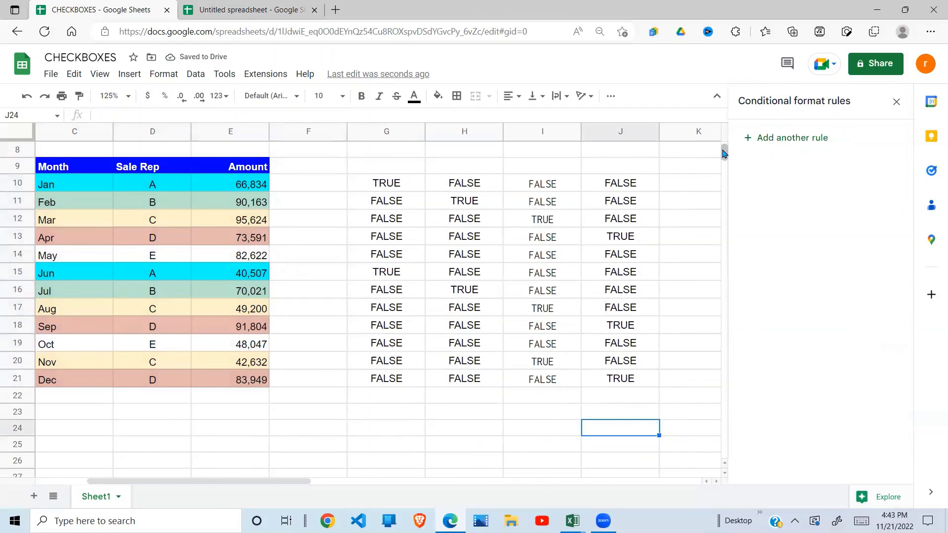
- Delete the helper TRUE/FALSE values in G10:J25
scroll(722, 174, "up", 3)
left_click(395, 232)
left_click(290, 232)
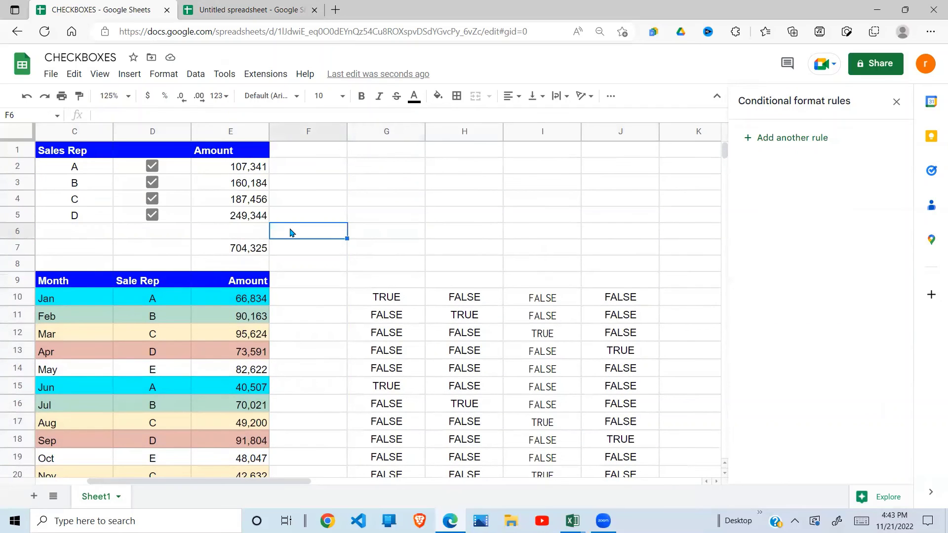
left_click(491, 270)
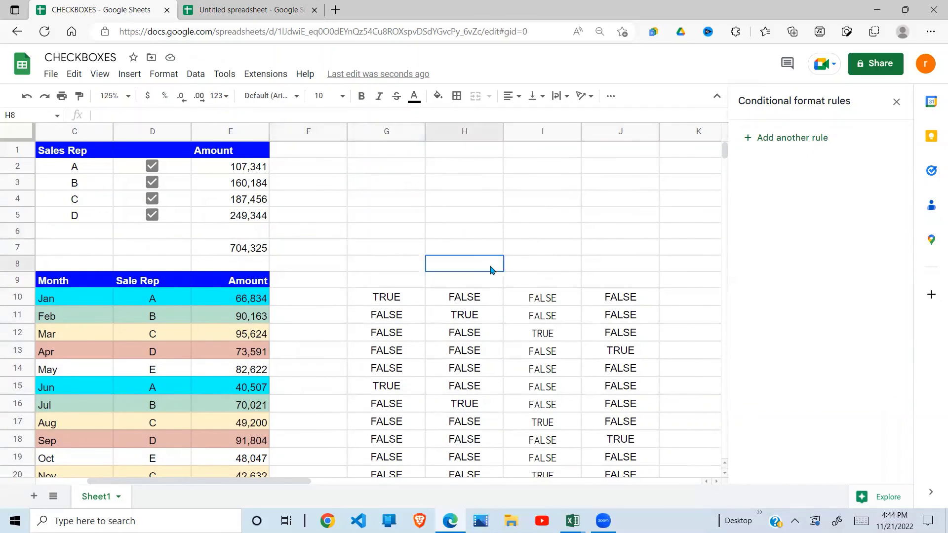
left_click_drag(370, 303, 642, 367)
key("Delete")
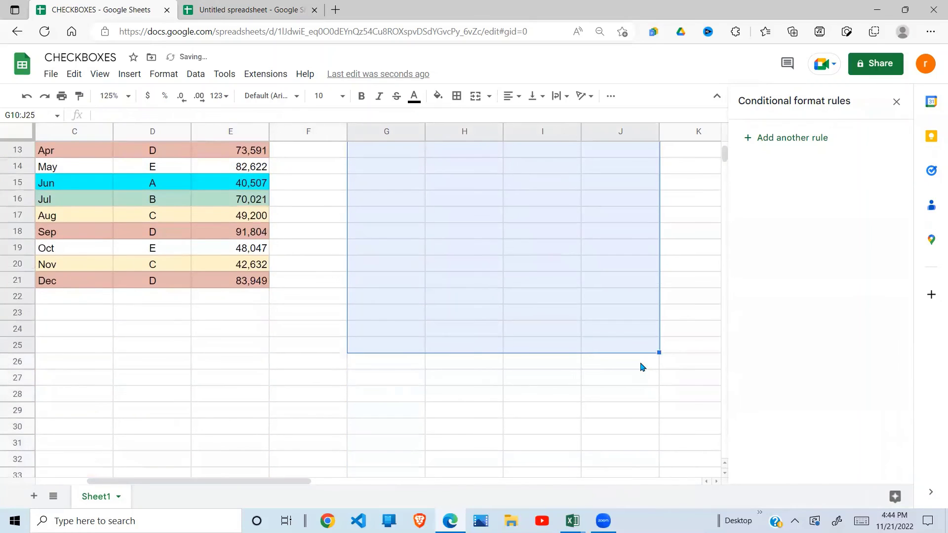
- Close the Conditional format rules pane and return to the top of the sheet
left_click(896, 101)
left_click(509, 275)
key("Up")
key("Up")
key("Up")
key("Up")
key("Up")
key("Up")
key("Up")
key("Up")
key("Up")
key("Up")
key("Up")
key("Up")
key("Up")
key("Up")
key("Up")
key("Up")
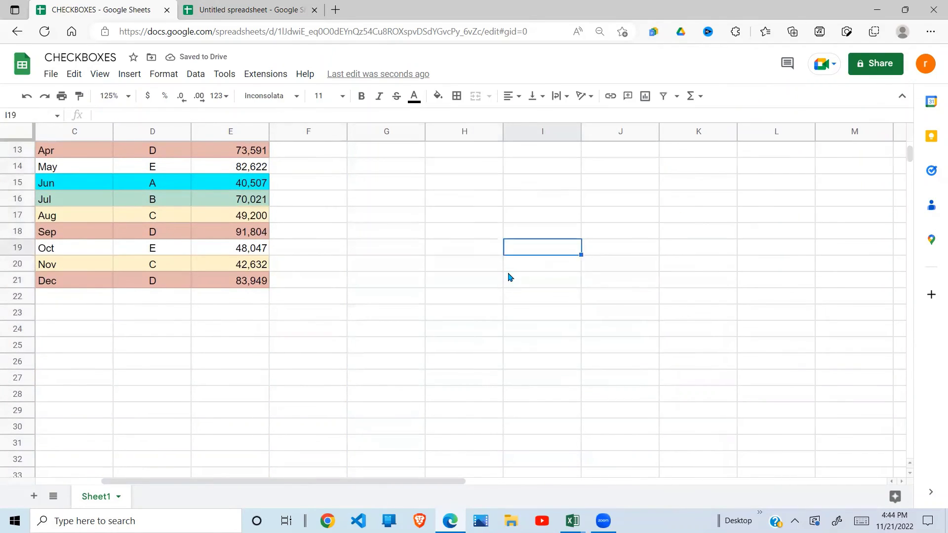
key("Up")
key("Up")
key("Up")
key("Up")
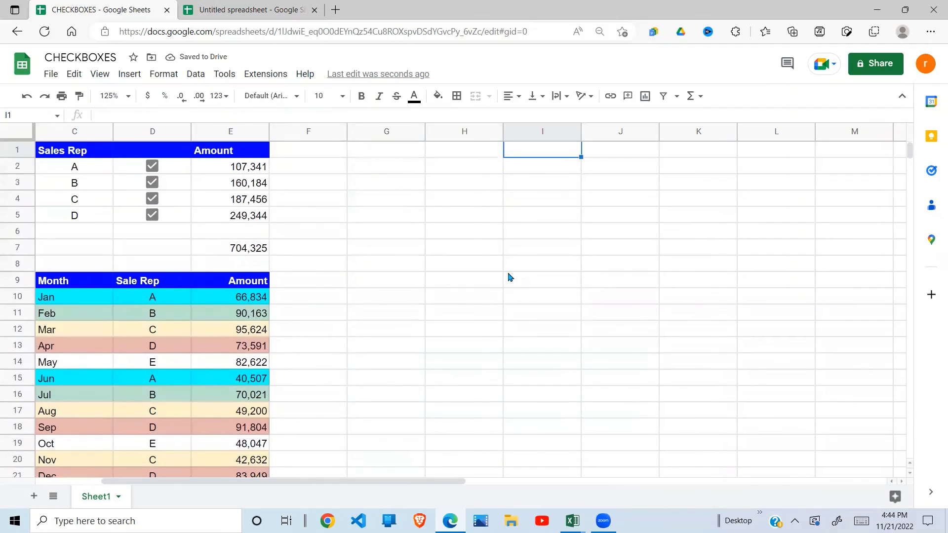
left_click(152, 184)
left_click(152, 198)
left_click(152, 216)
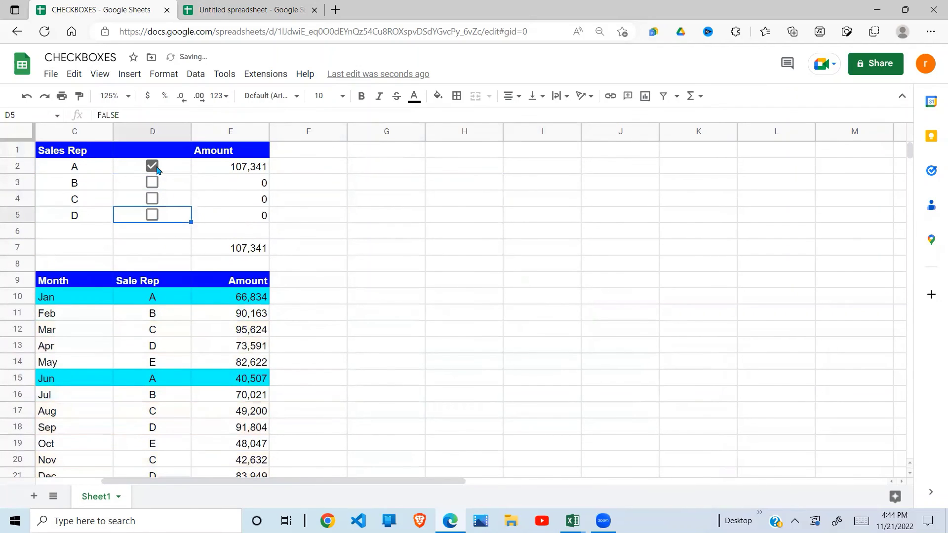
left_click(152, 166)
left_click(152, 166)
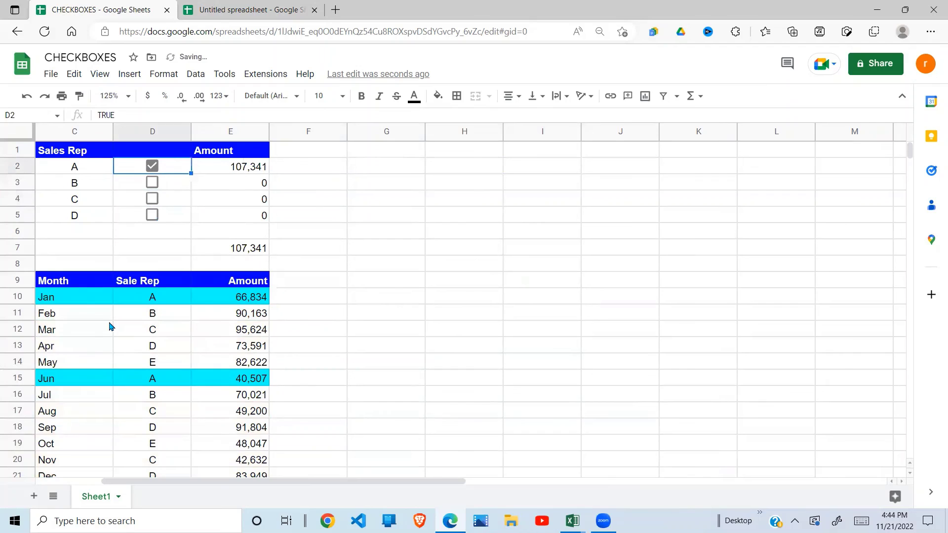
left_click(154, 187)
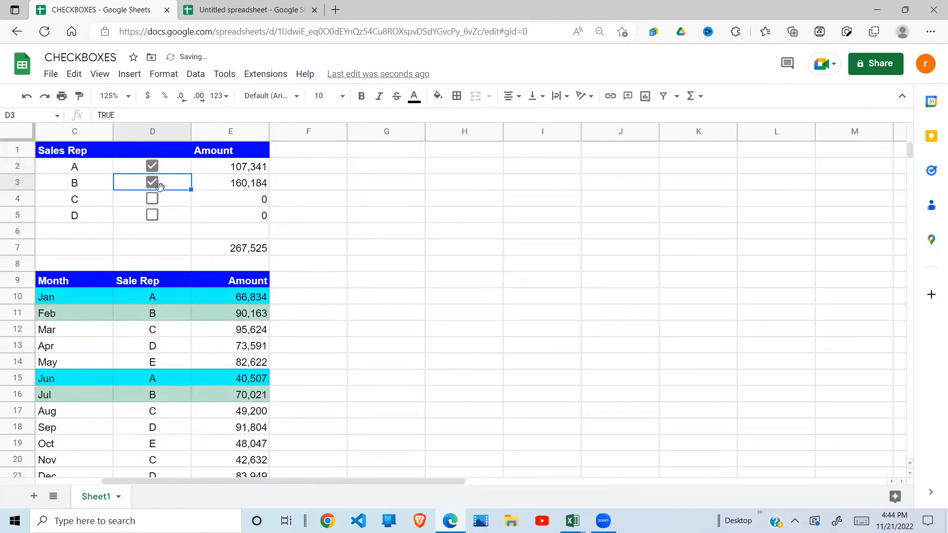
left_click(153, 168)
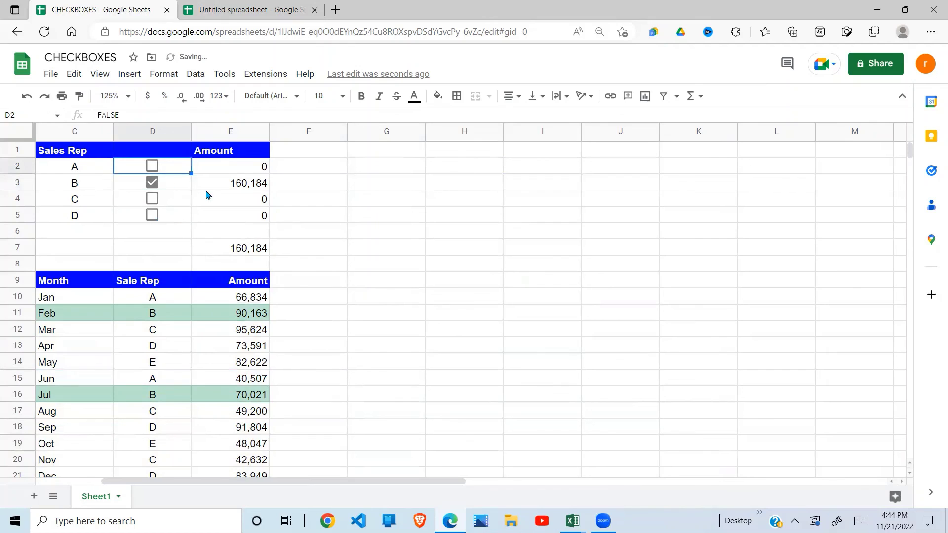
left_click(153, 199)
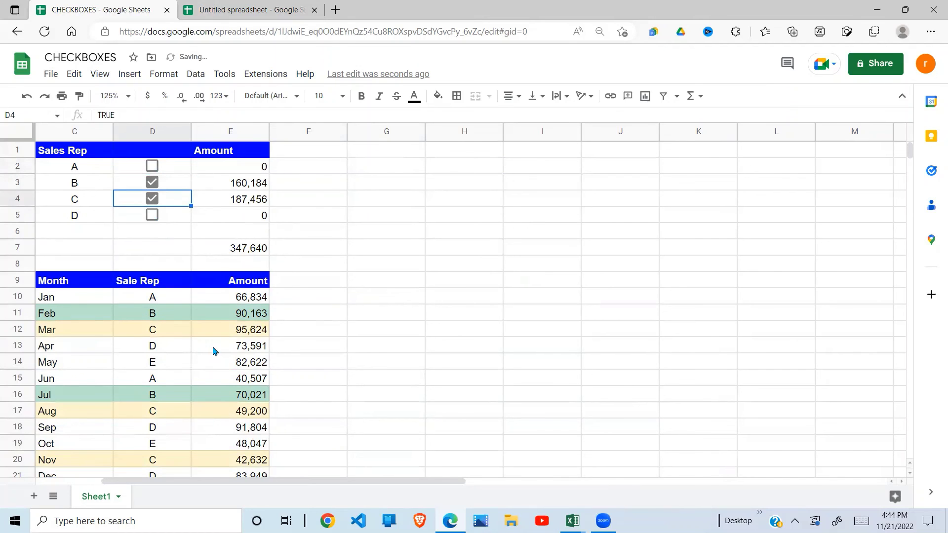
left_click(150, 216)
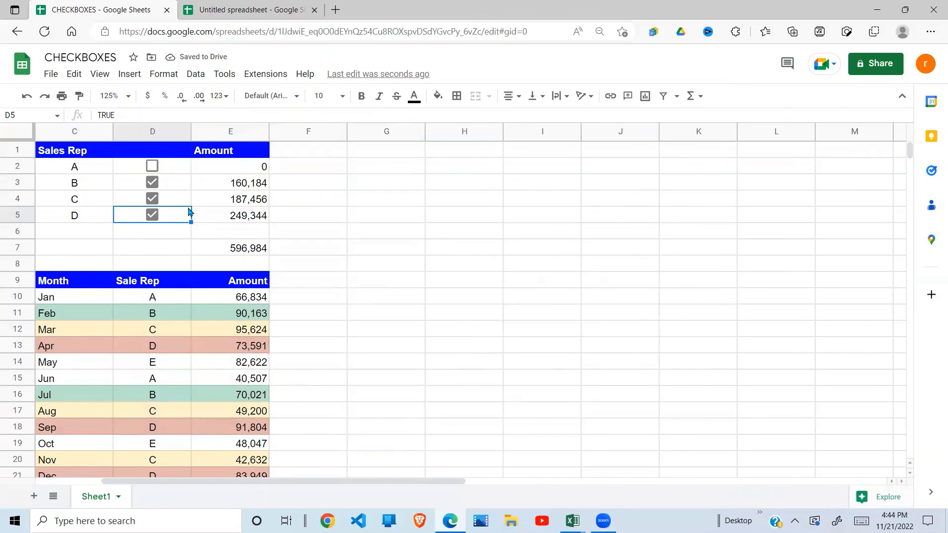
left_click(152, 166)
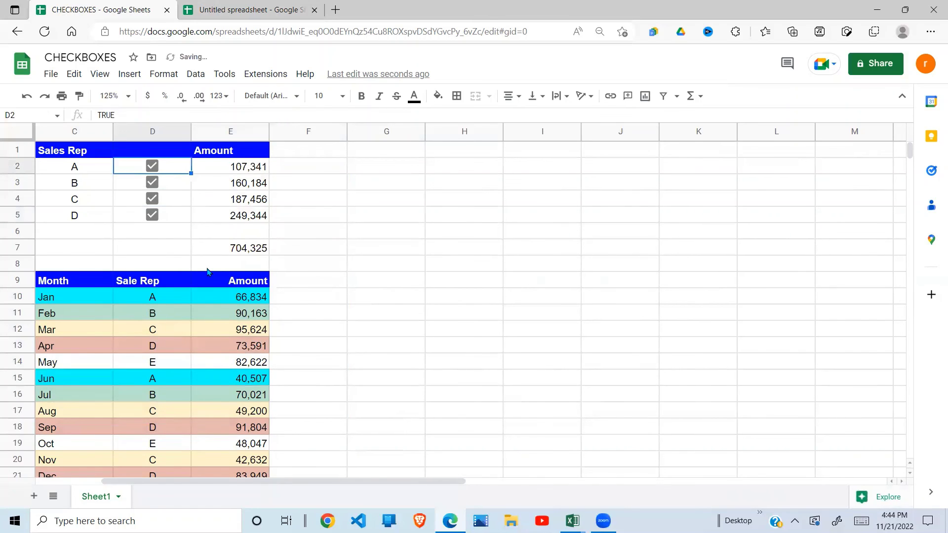